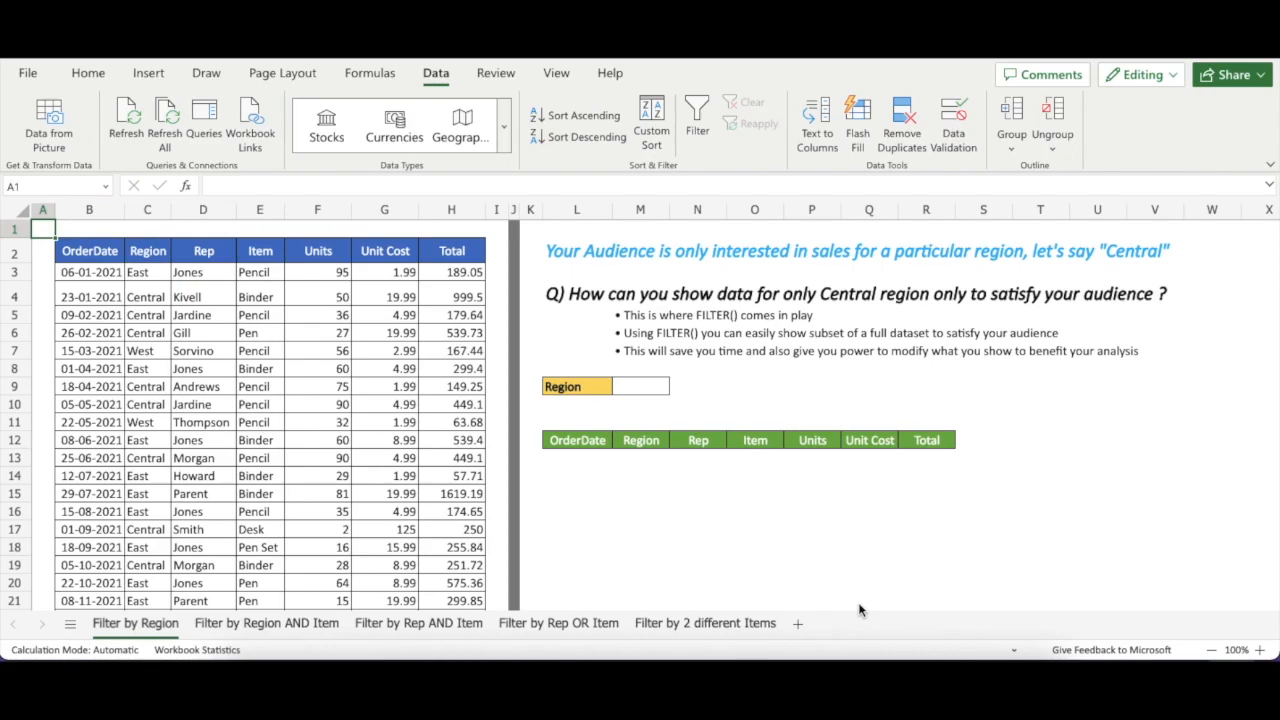
pyautogui.click(97, 251)
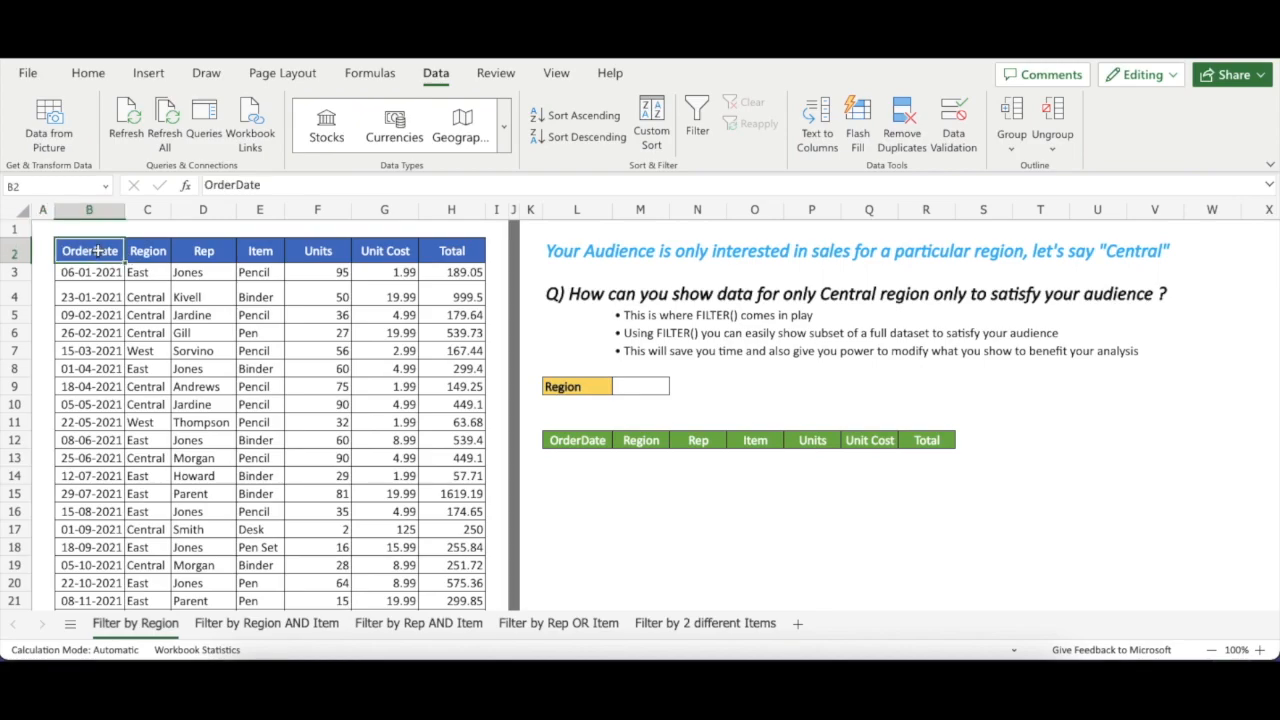
pyautogui.press('Right')
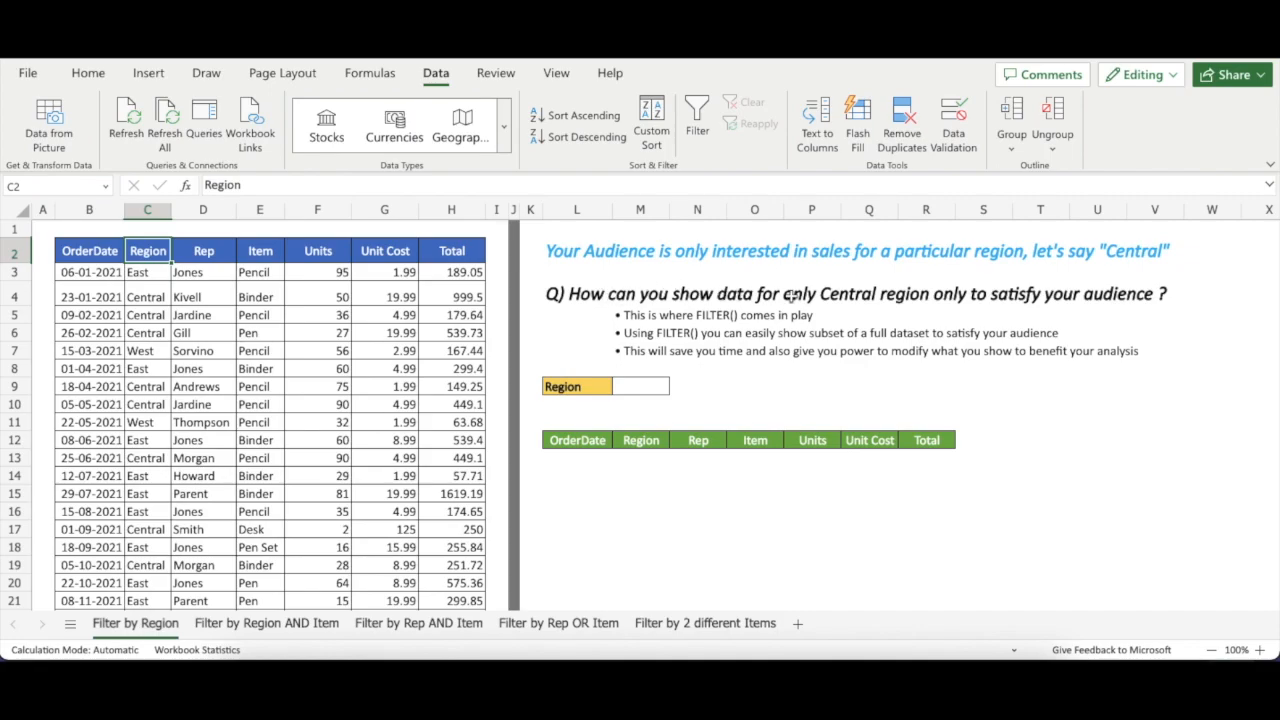
# Start a FILTER formula in L13, under the OrderDate header, using the absolute range $B$2:$H$45 as the array
pyautogui.click(590, 456)
pyautogui.write('=f')
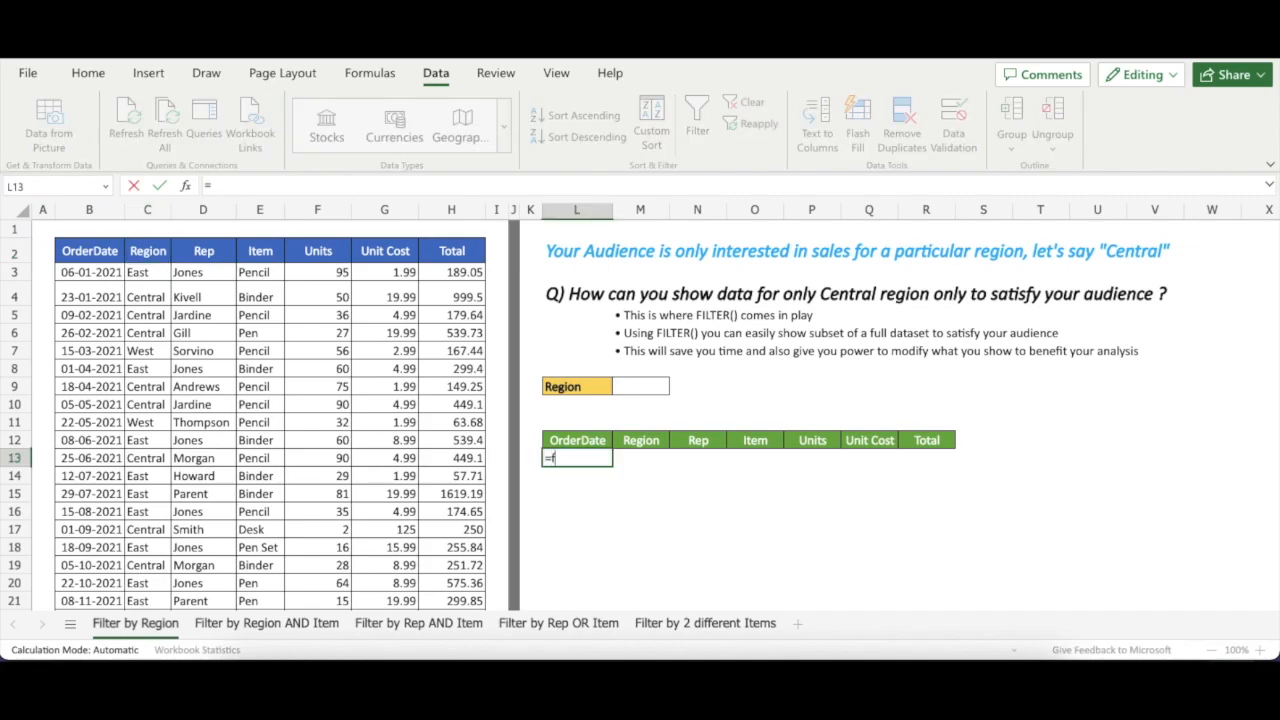
pyautogui.write('ilter')
pyautogui.press('Tab')
pyautogui.click(83, 251)
pyautogui.hotkey('ctrl', 'shift', 'Right')
pyautogui.hotkey('ctrl', 'shift', 'Down')
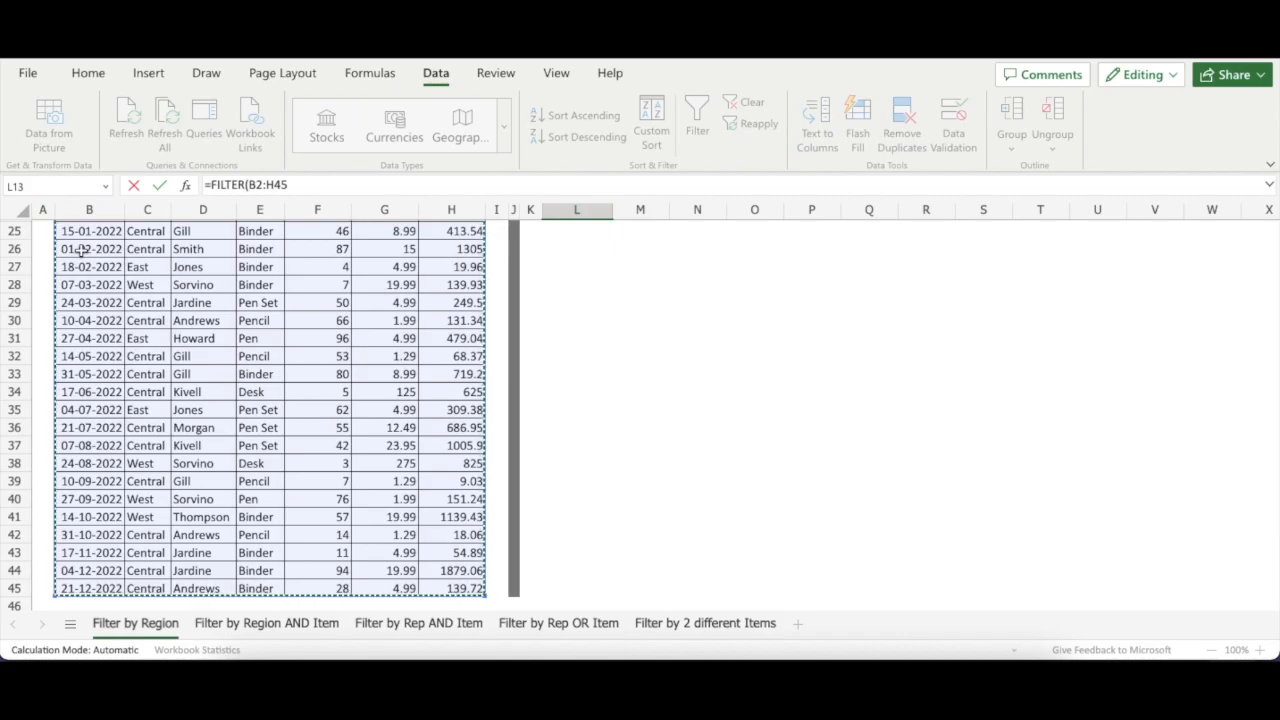
pyautogui.press('F4')
pyautogui.write(',')
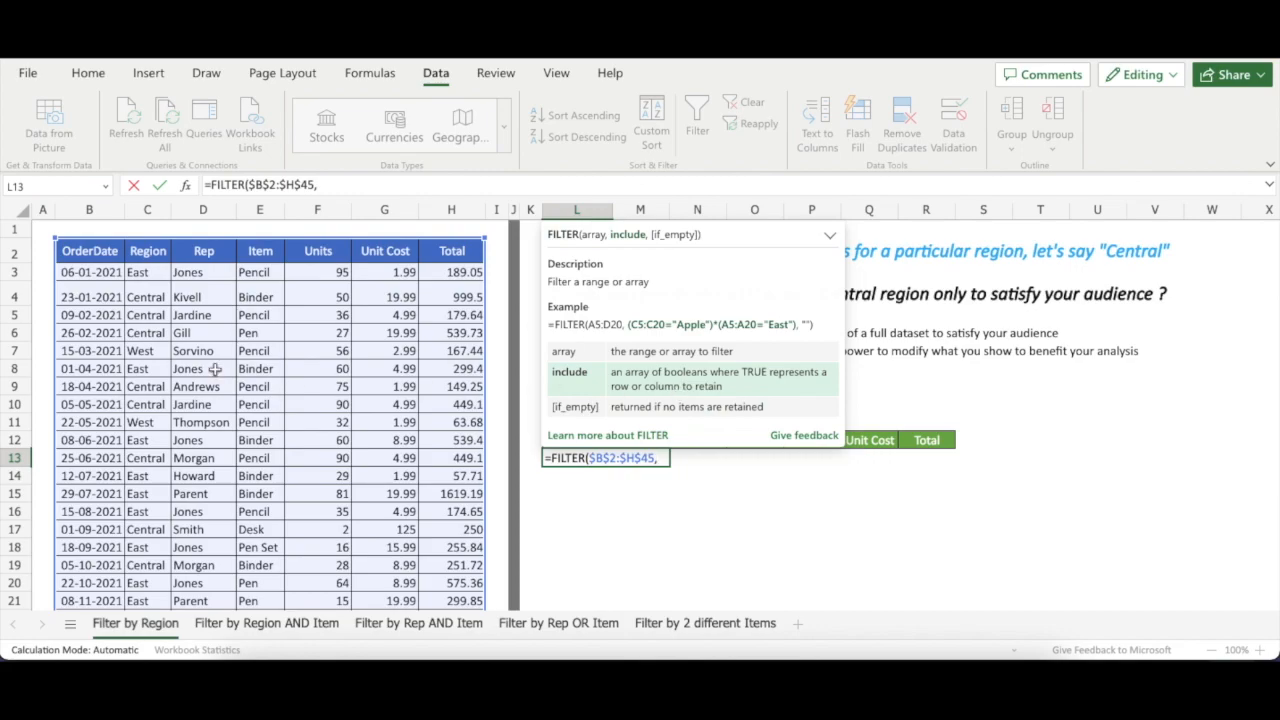
# Add the include condition $C$2:$C$45="Central" to the FILTER formula, with the Region column range locked as absolute
pyautogui.click(147, 253)
pyautogui.hotkey('ctrl', 'shift', 'Down')
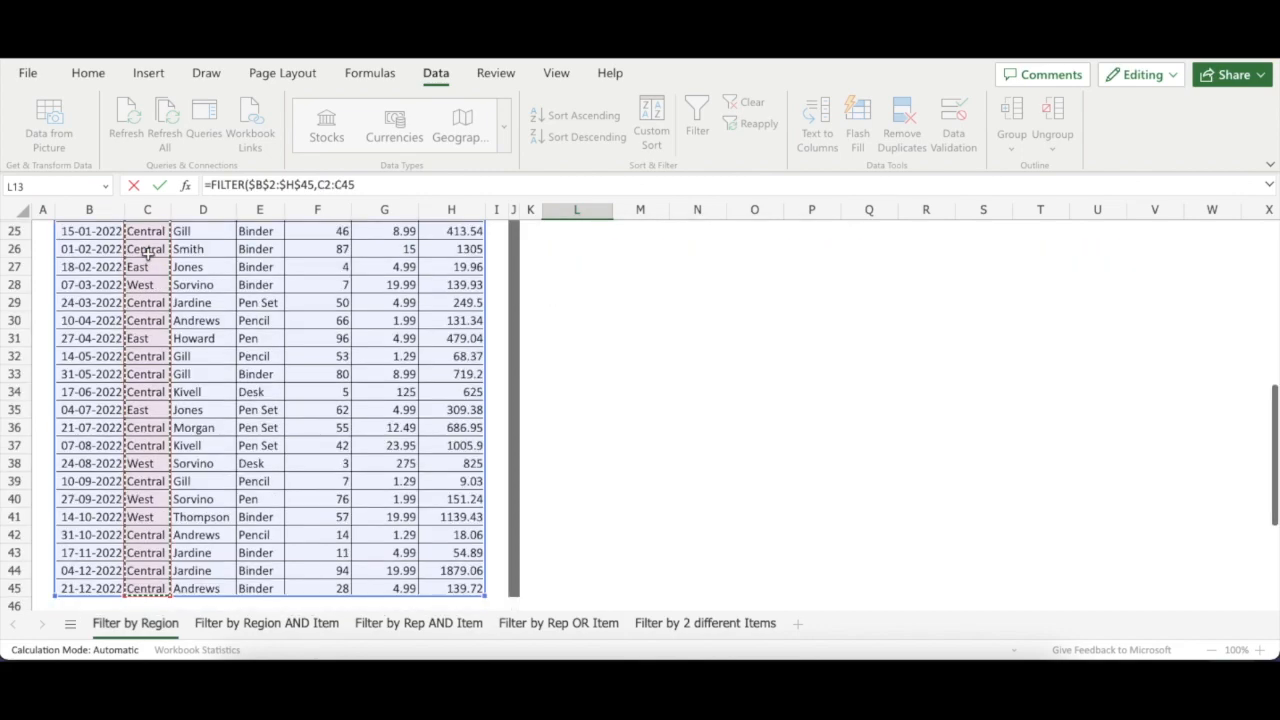
pyautogui.press('F4')
pyautogui.write('="')
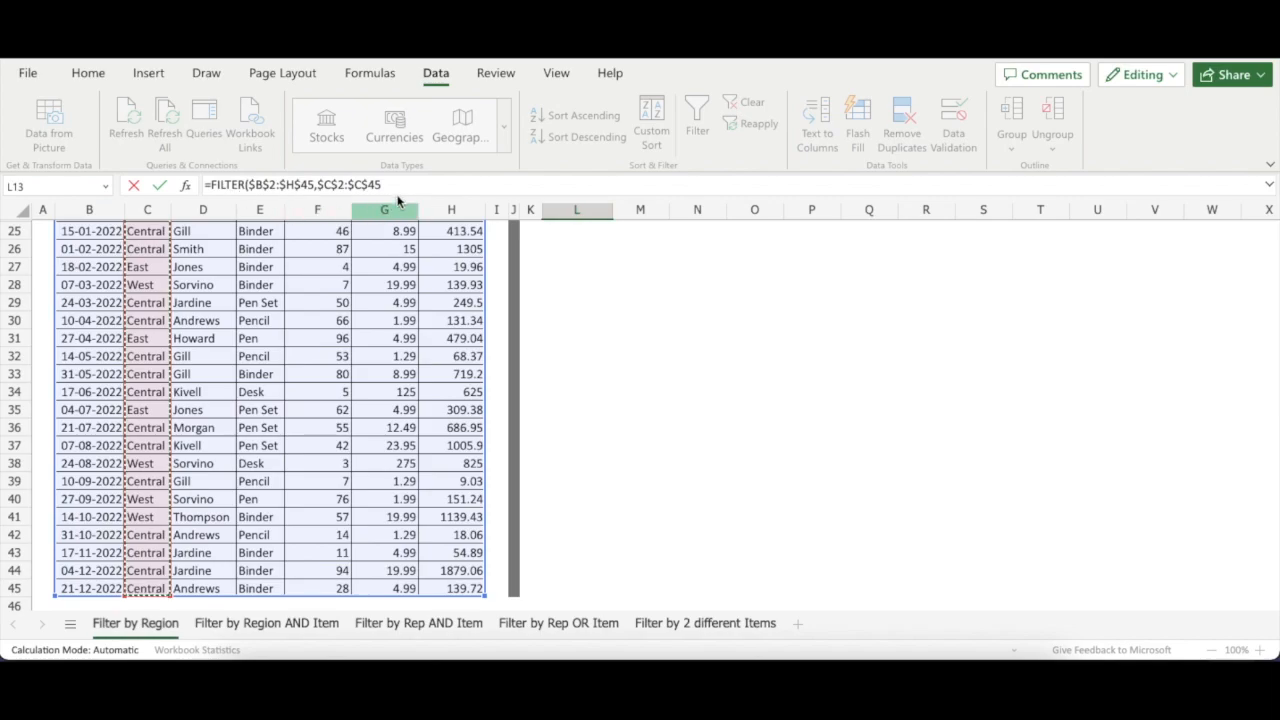
pyautogui.write('Centra')
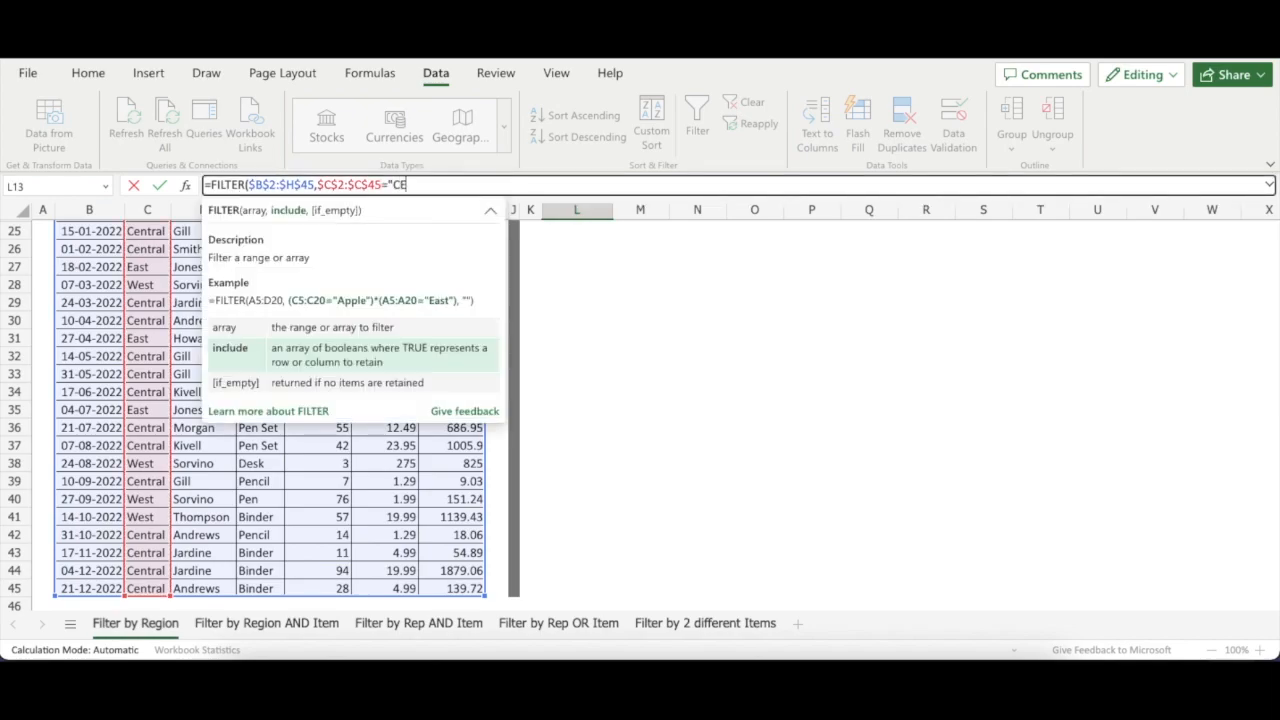
pyautogui.press('BackSpace')
pyautogui.press('BackSpace')
pyautogui.press('BackSpace')
pyautogui.press('BackSpace')
pyautogui.press('BackSpace')
pyautogui.write('E')
pyautogui.press('BackSpace')
pyautogui.write('entral")')
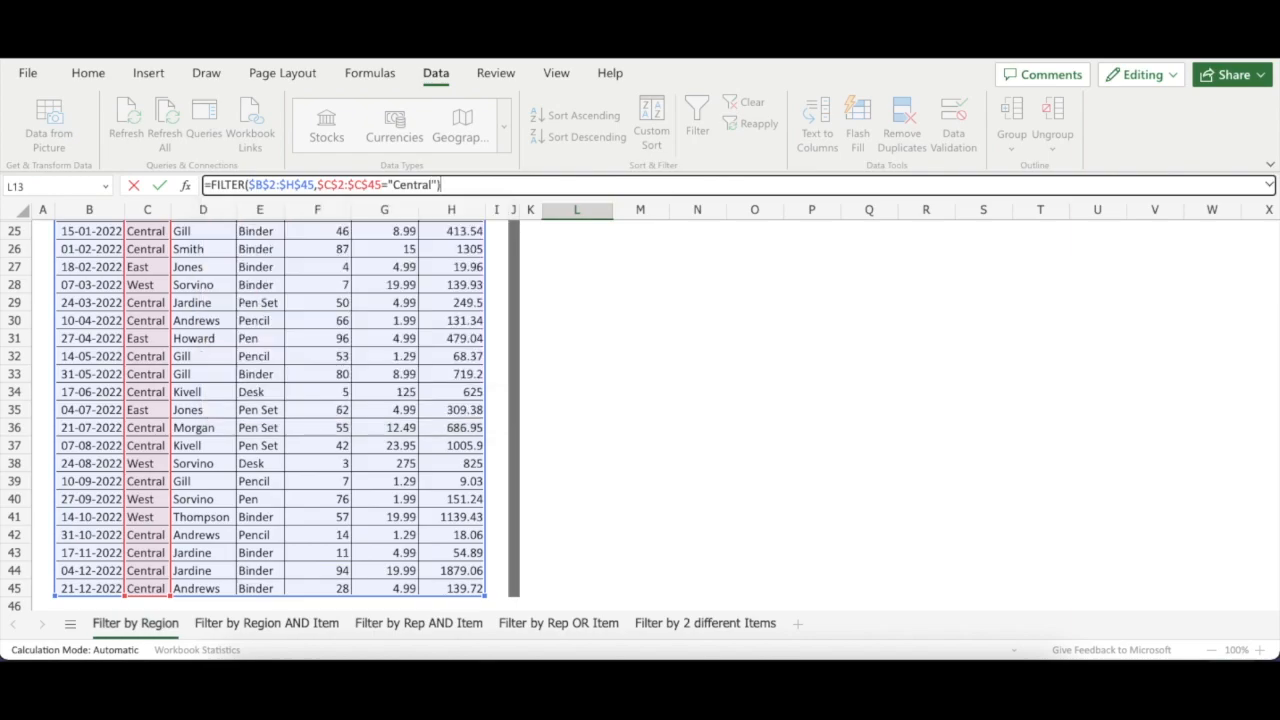
# Add "Not Found" as the if_empty argument and enter the finished FILTER formula
pyautogui.press('BackSpace')
pyautogui.write(',')
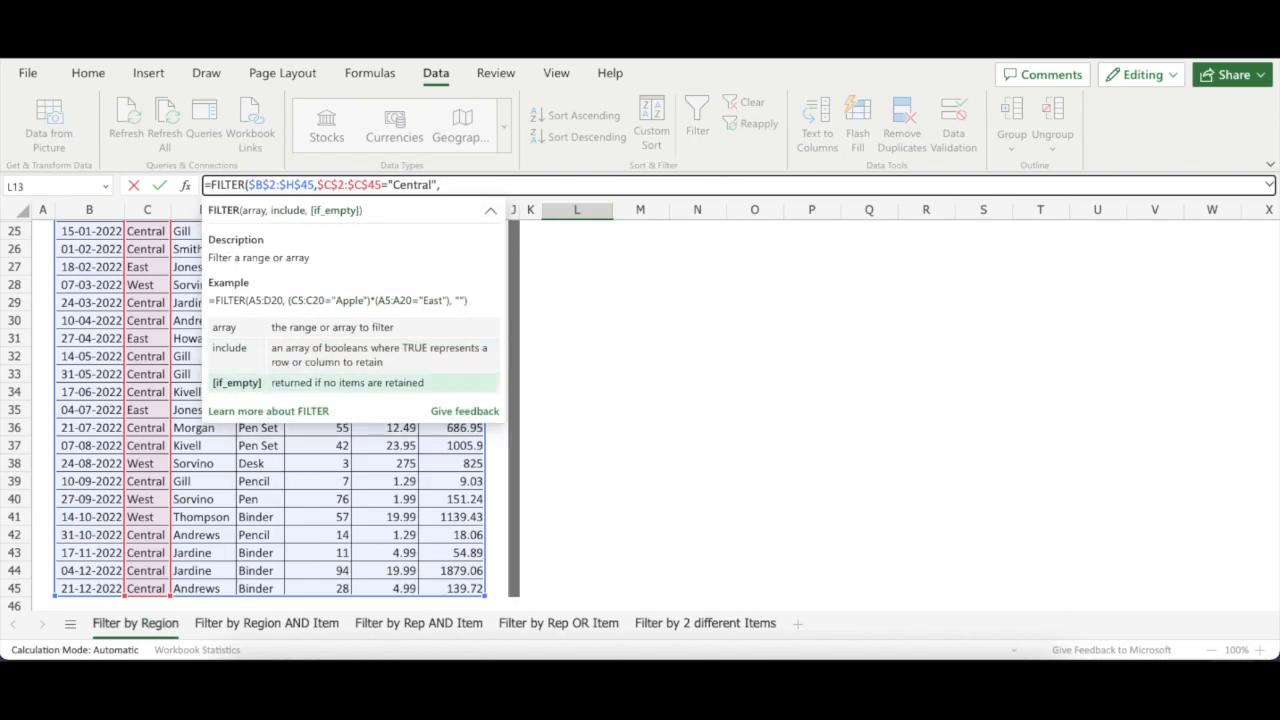
pyautogui.press('BackSpace')
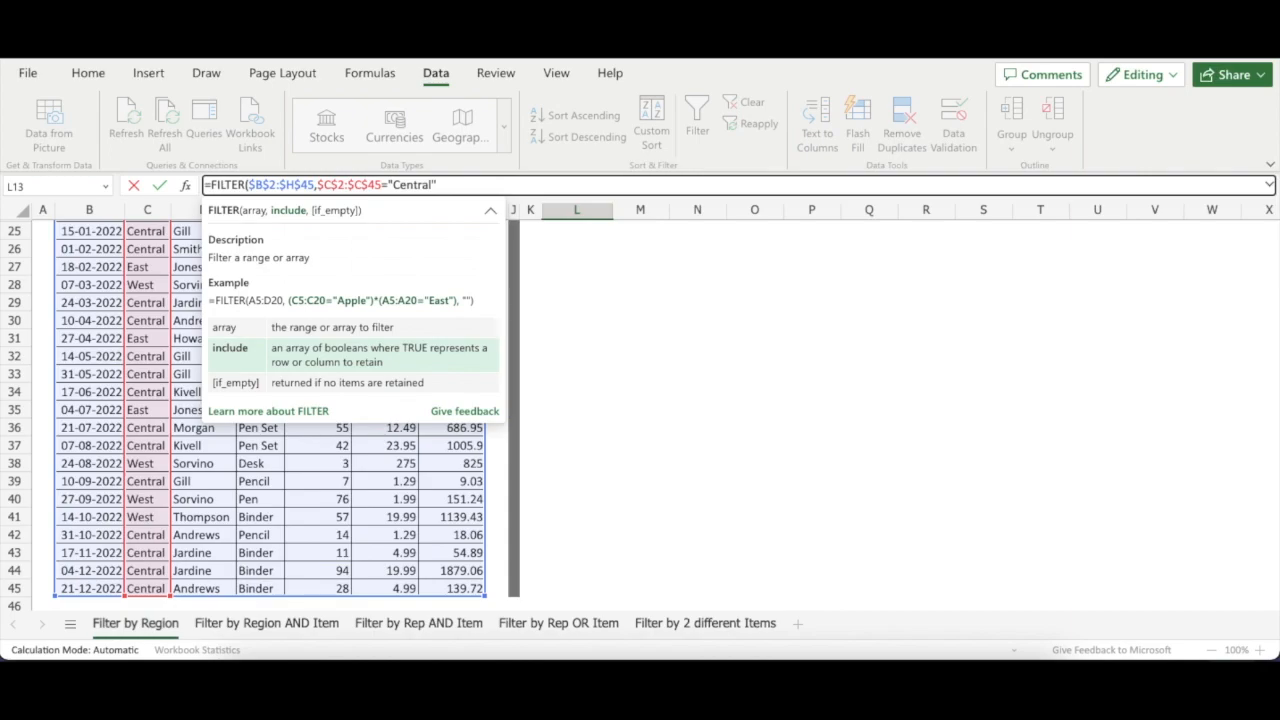
pyautogui.write(',')
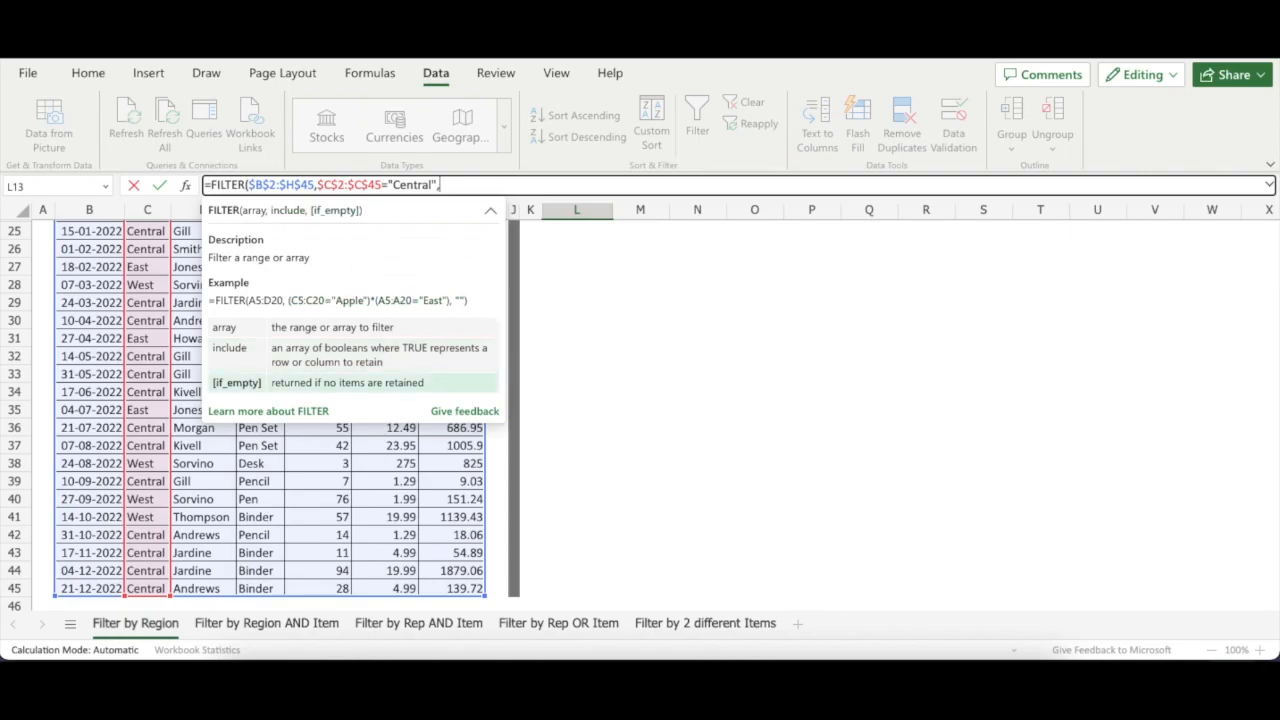
pyautogui.write('"Not Found")')
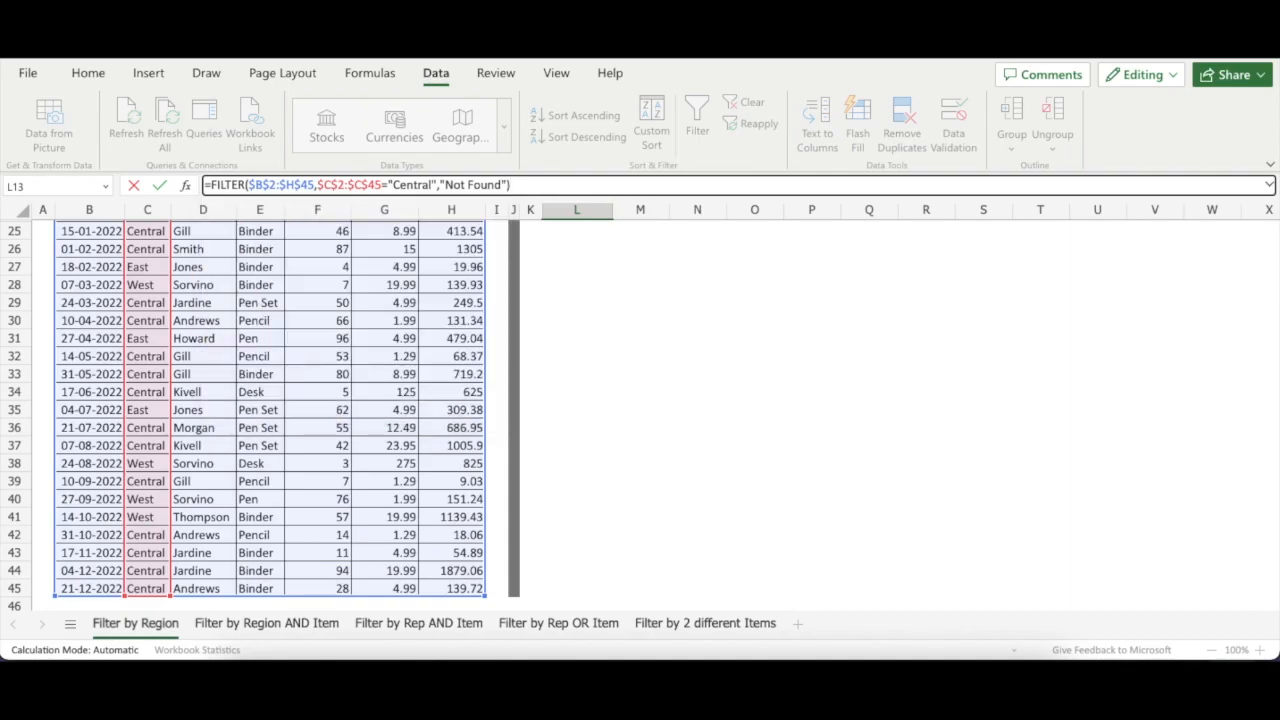
pyautogui.press('Return')
# Review the filtered Central rows down to the end of the list and inspect the FILTER formula in L13
pyautogui.scroll(5, 580, 277)
pyautogui.scroll(-3, 582, 277)
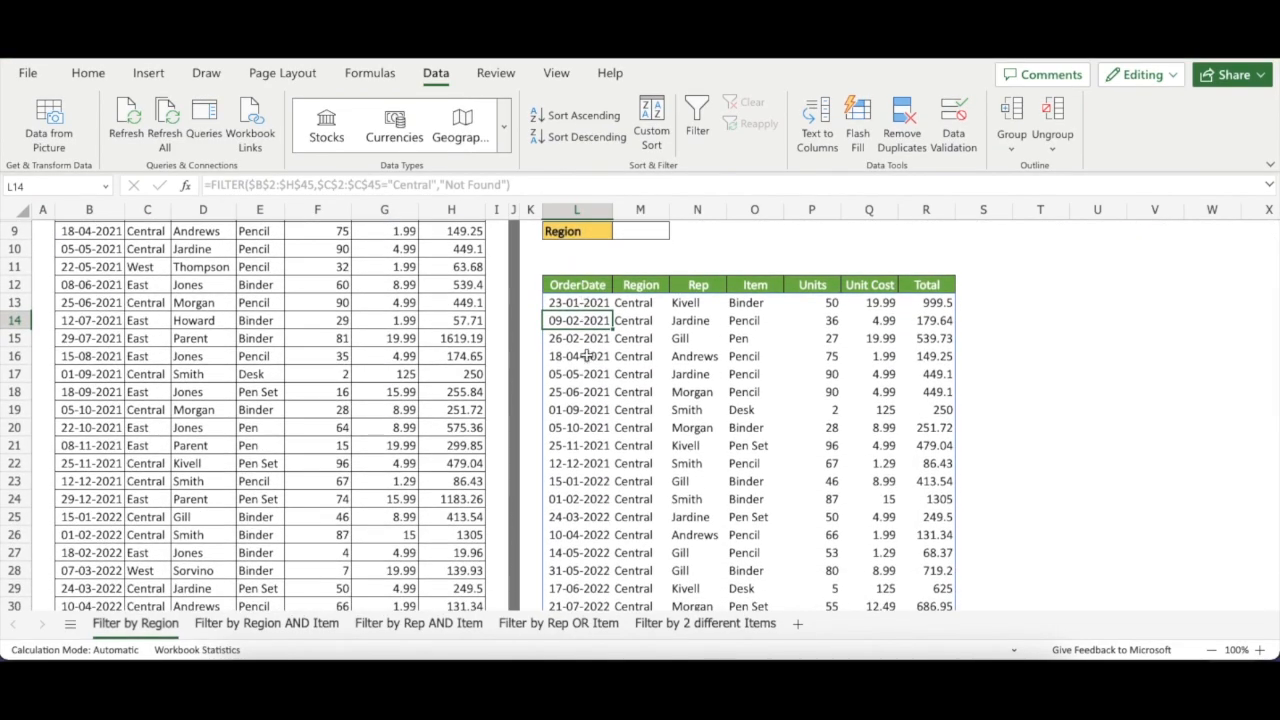
pyautogui.scroll(-5, 630, 397)
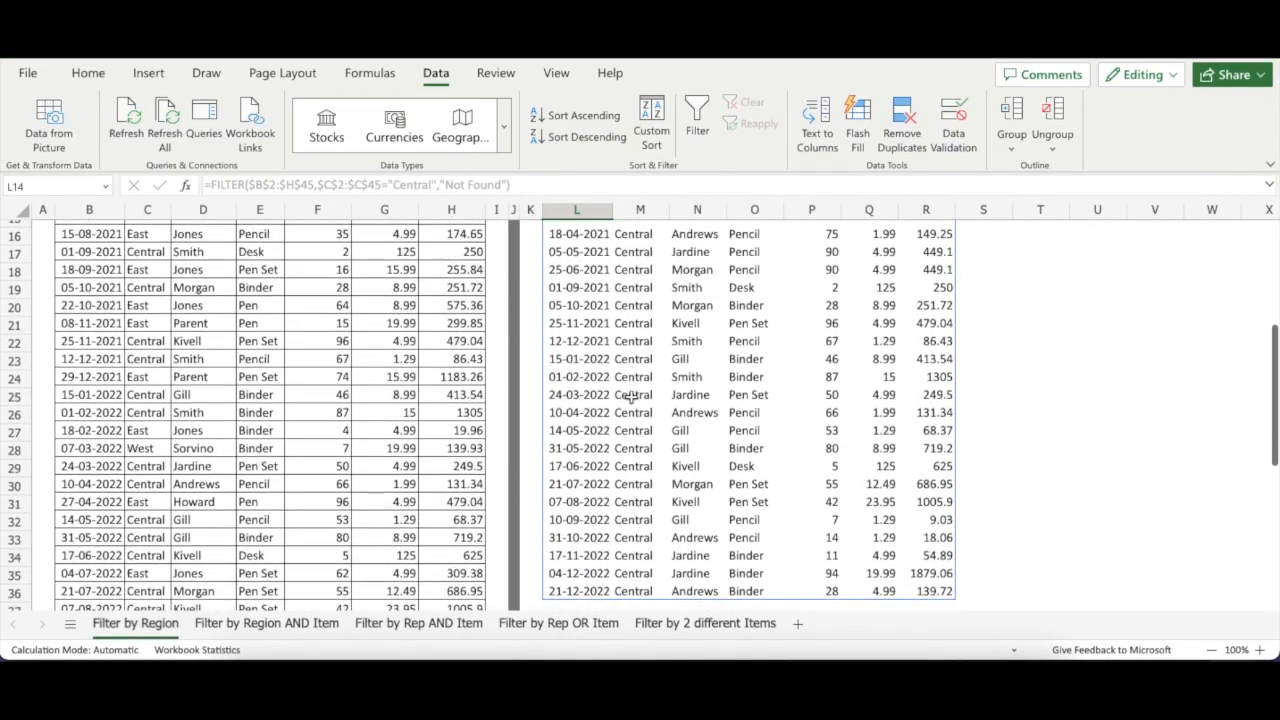
pyautogui.scroll(8, 630, 397)
pyautogui.press('Up')
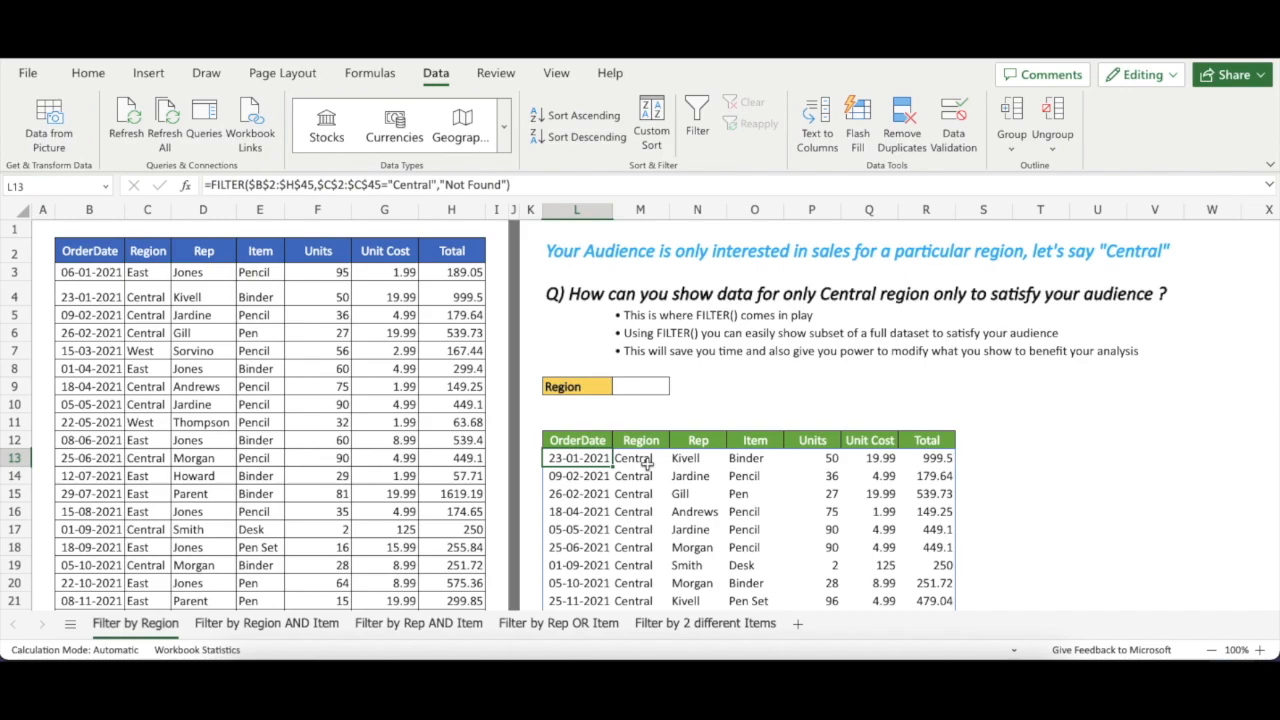
pyautogui.click(430, 186)
pyautogui.press('Escape')
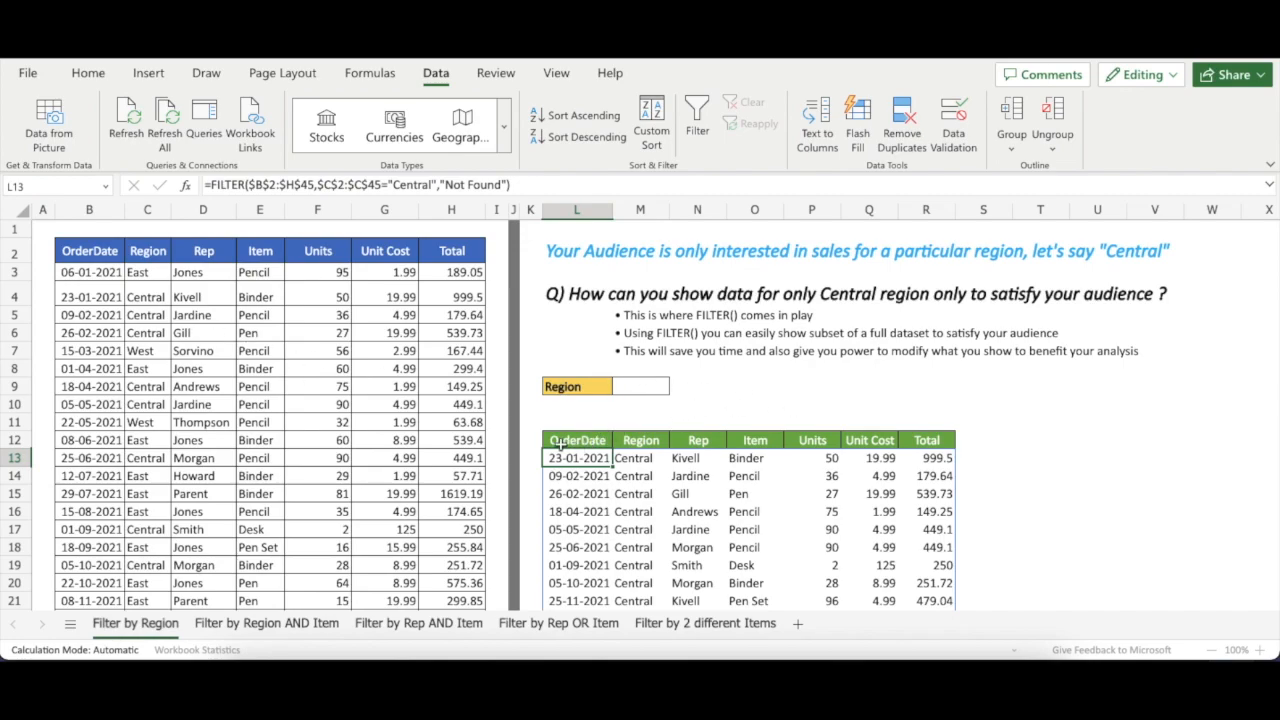
pyautogui.click(433, 185)
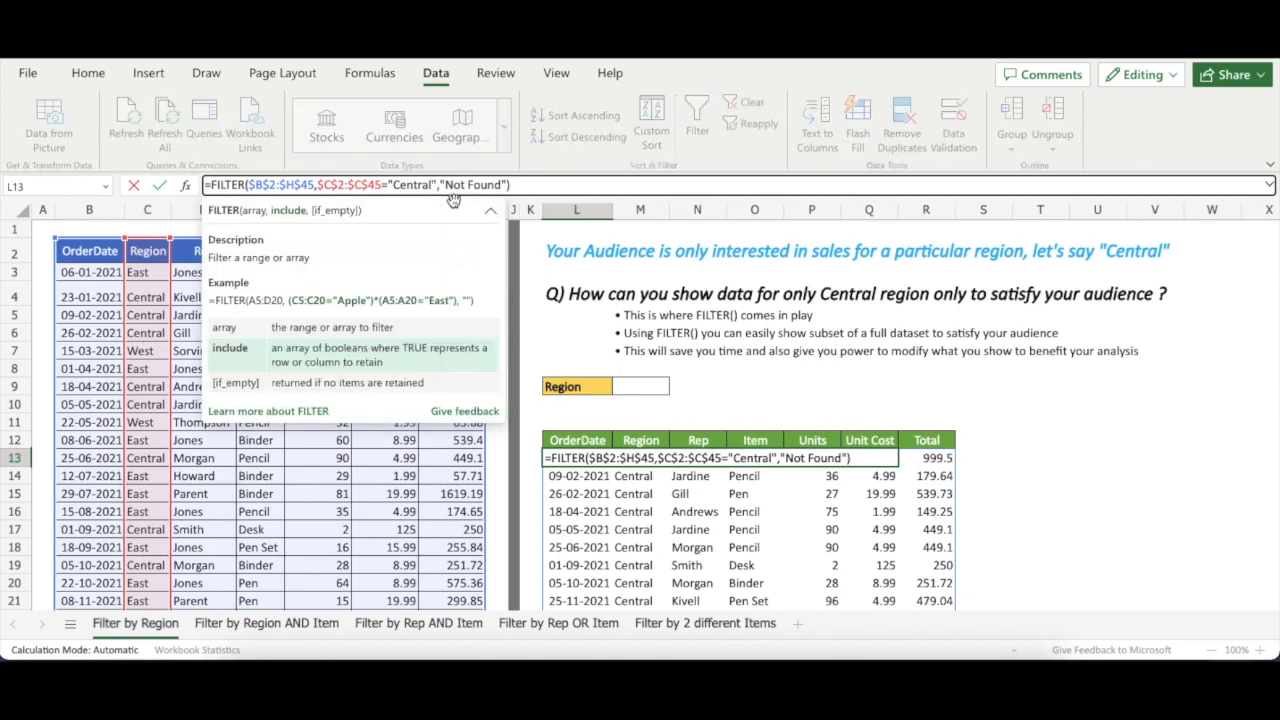
pyautogui.press('Escape')
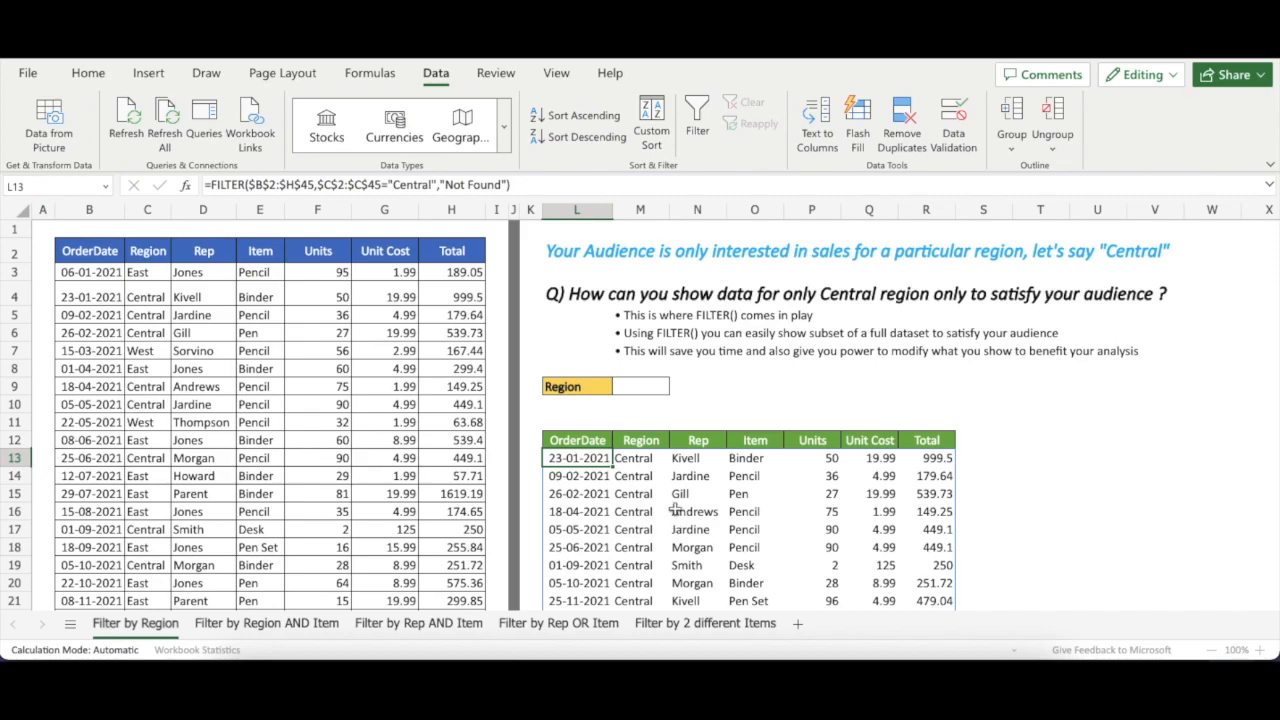
# Enter =UNIQUE(C3:C45) in cell X2 to list the distinct regions
pyautogui.click(662, 389)
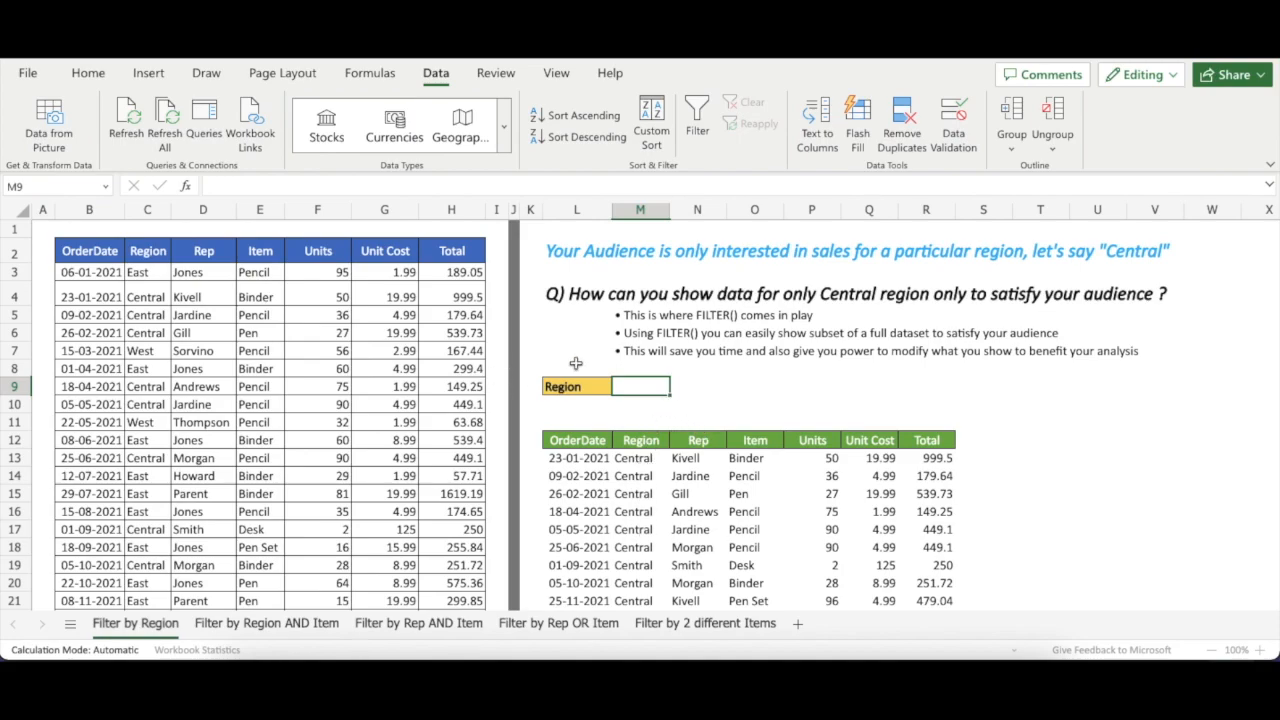
pyautogui.click(1219, 249)
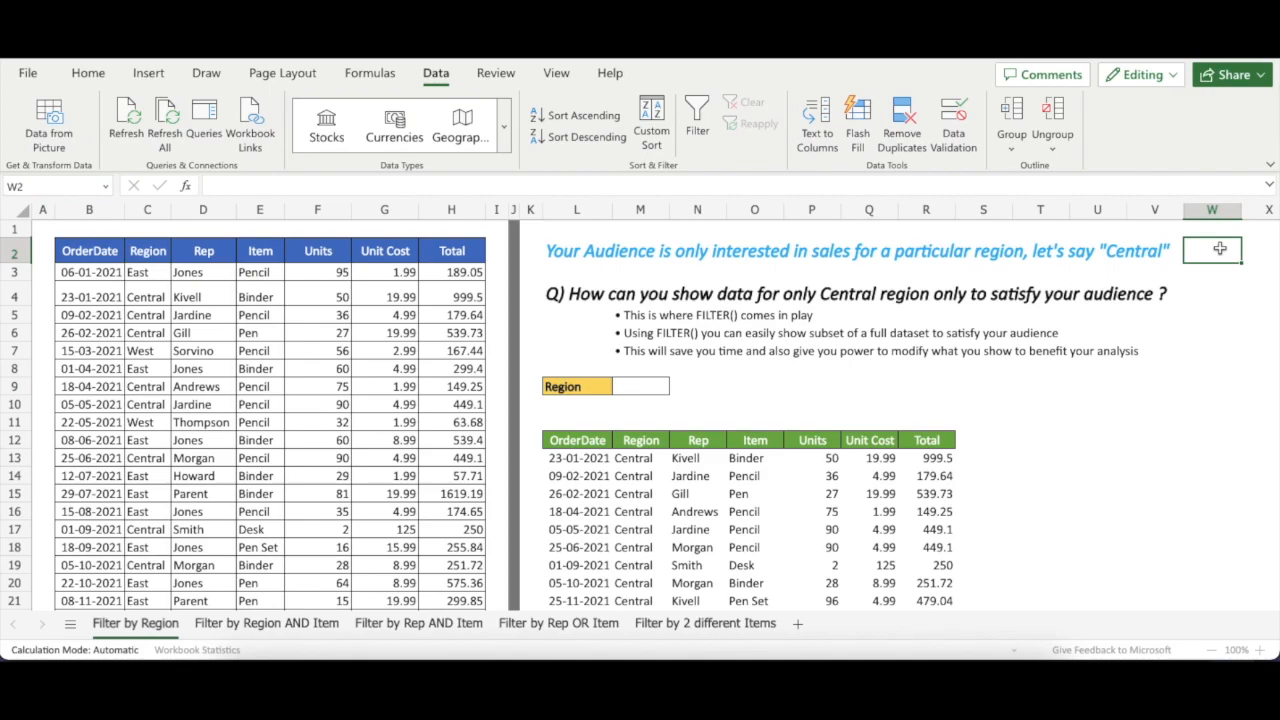
pyautogui.press('Right')
pyautogui.write('=unique')
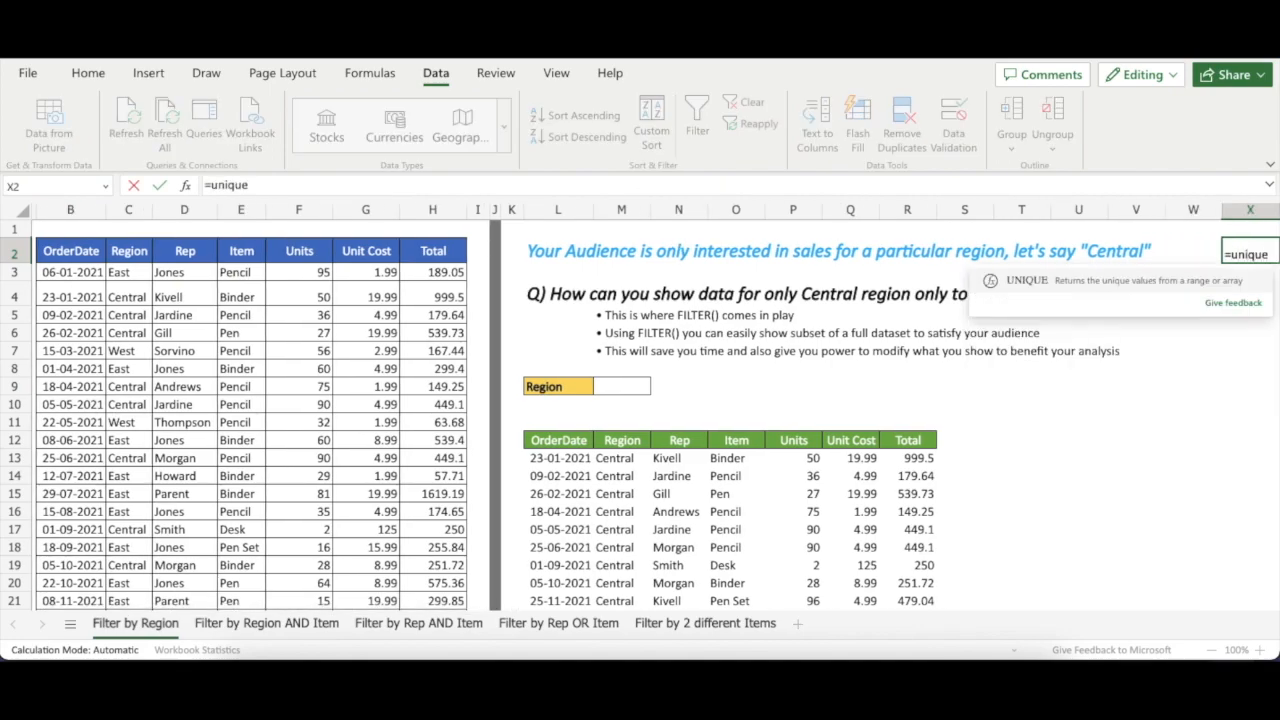
pyautogui.press('Tab')
pyautogui.click(120, 272)
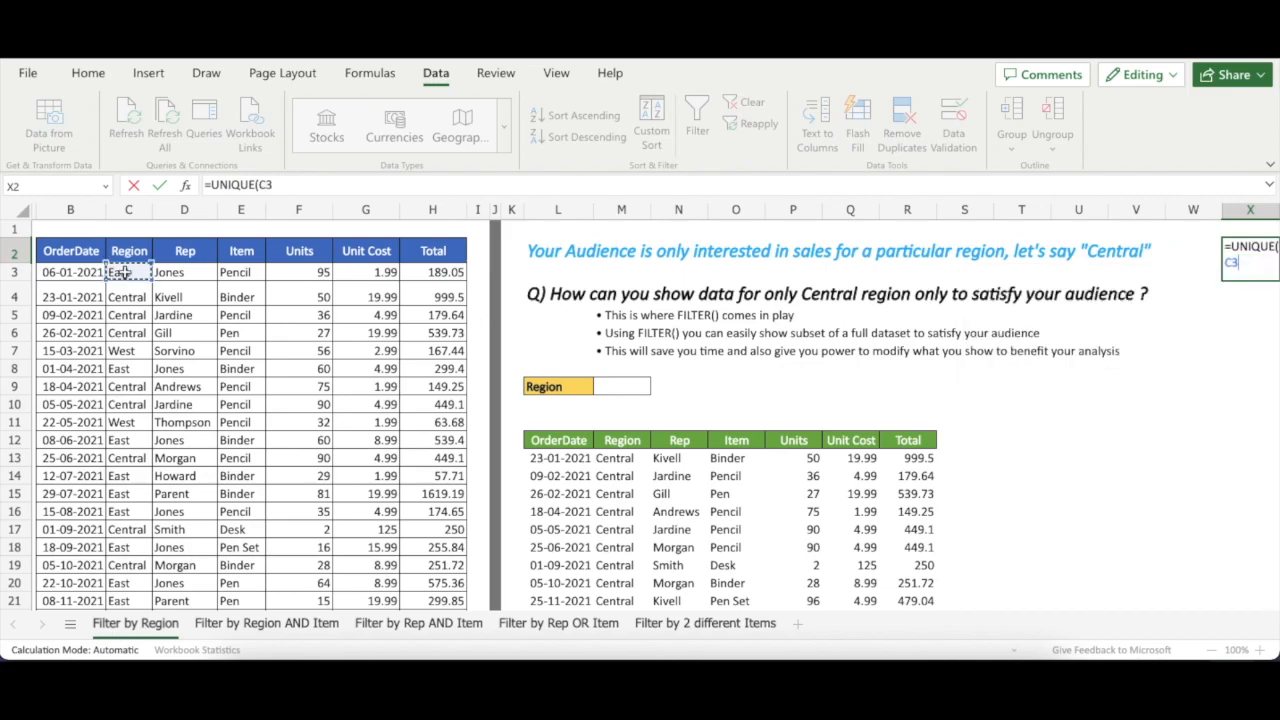
pyautogui.hotkey('ctrl', 'shift', 'Down')
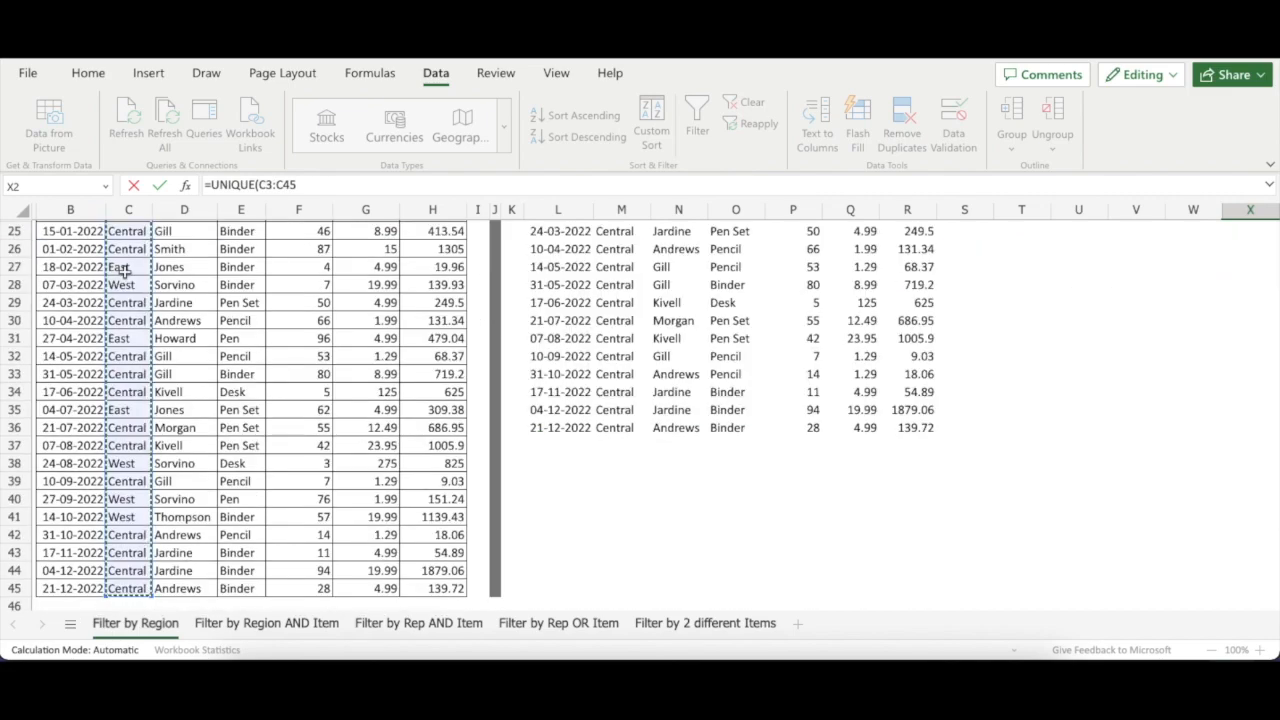
pyautogui.press('Return')
pyautogui.scroll(1, 748, 290)
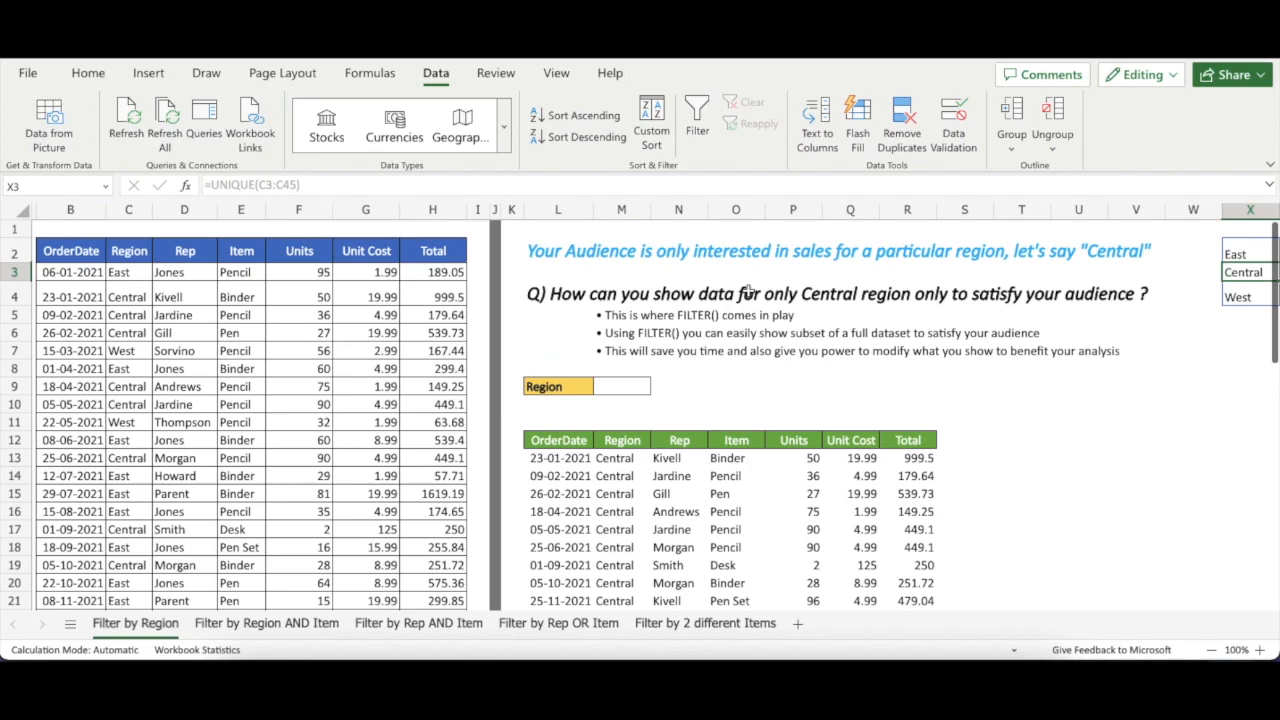
# Set the list data validation of cell M9, beside the Region label, to the source =$X$2#
pyautogui.click(1192, 248)
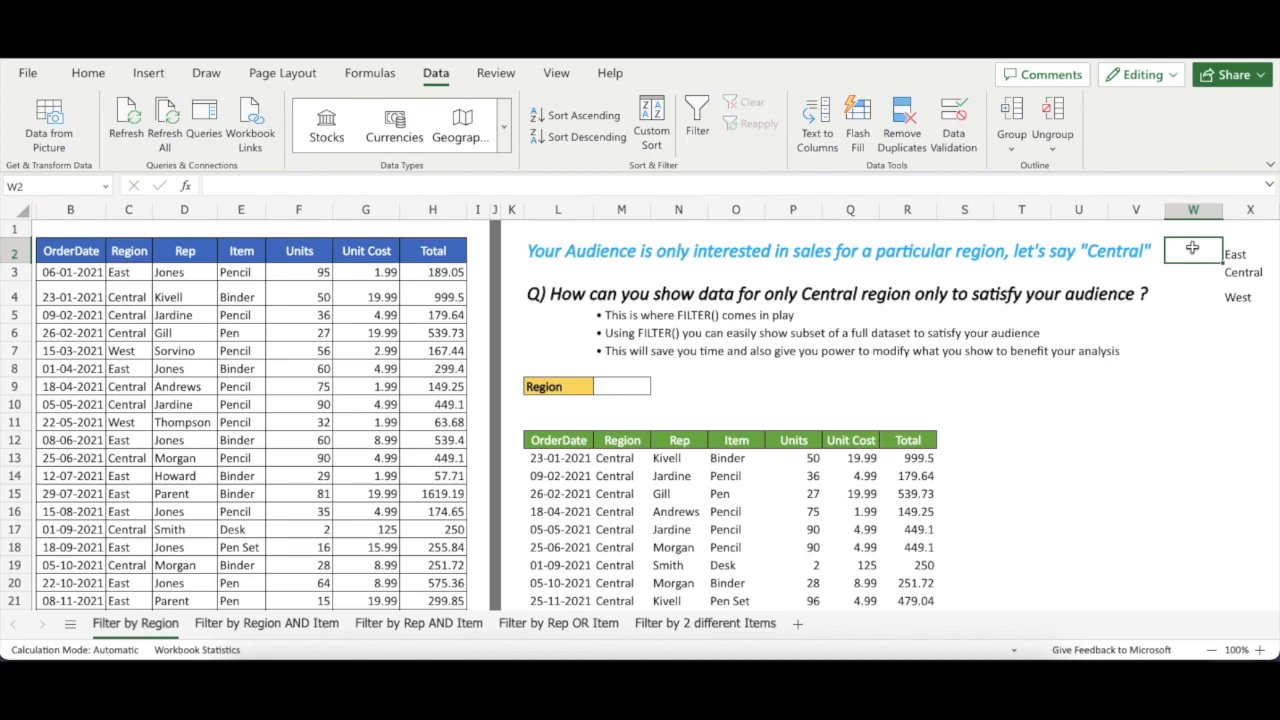
pyautogui.press('Right')
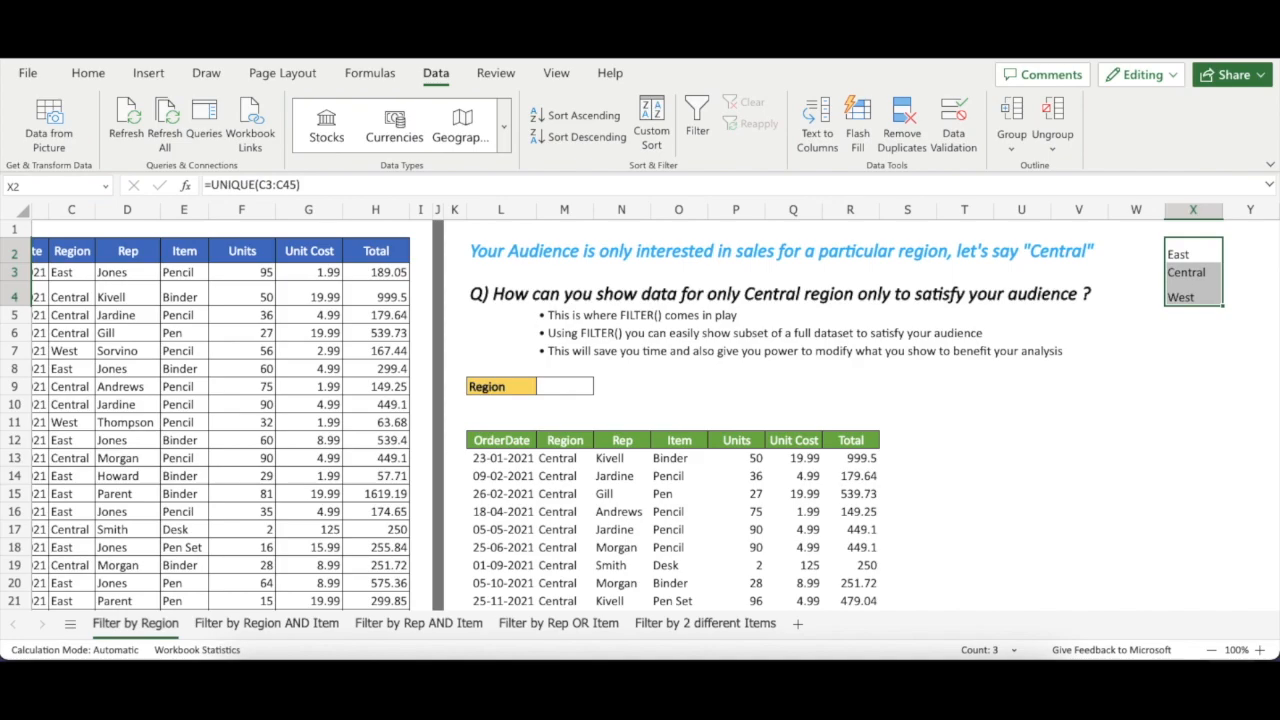
pyautogui.press('Left')
pyautogui.press('Left')
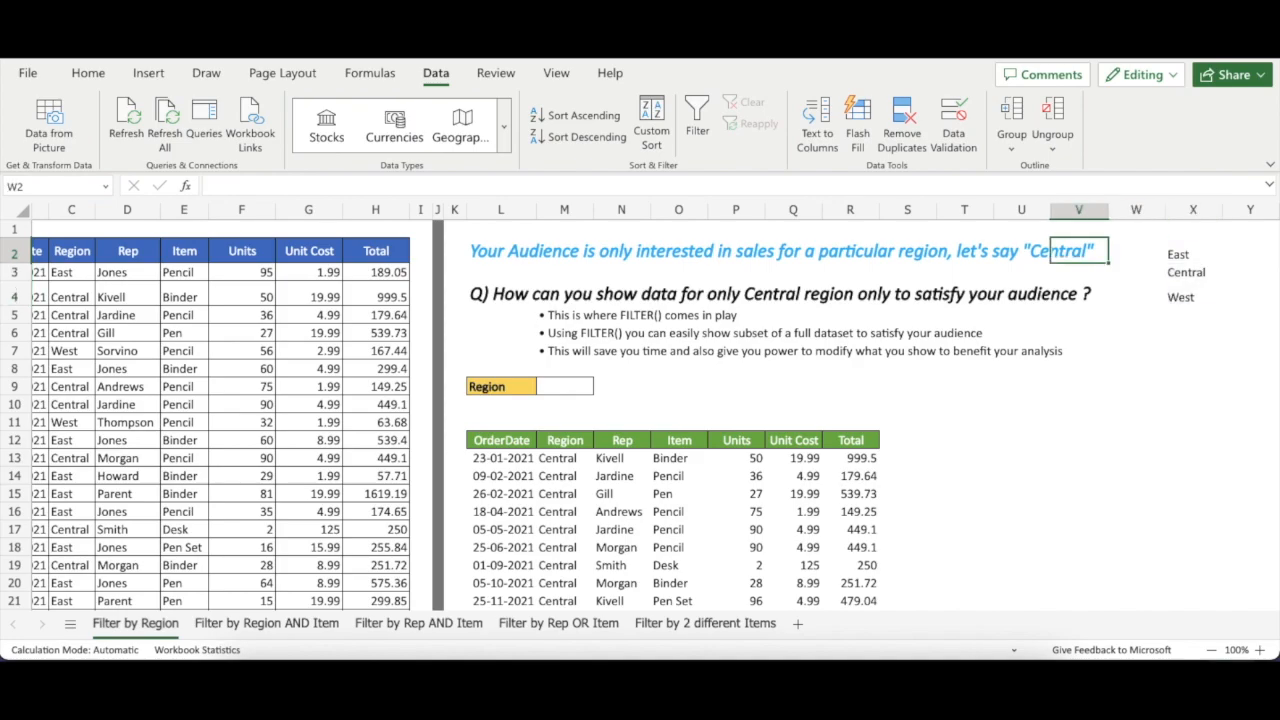
pyautogui.press('Down')
pyautogui.press('Down')
pyautogui.press('Left')
pyautogui.press('Left')
pyautogui.press('Down')
pyautogui.press('Down')
pyautogui.press('Left')
pyautogui.press('Left')
pyautogui.press('Down')
pyautogui.press('Down')
pyautogui.press('Left')
pyautogui.press('Left')
pyautogui.press('Left')
pyautogui.press('Left')
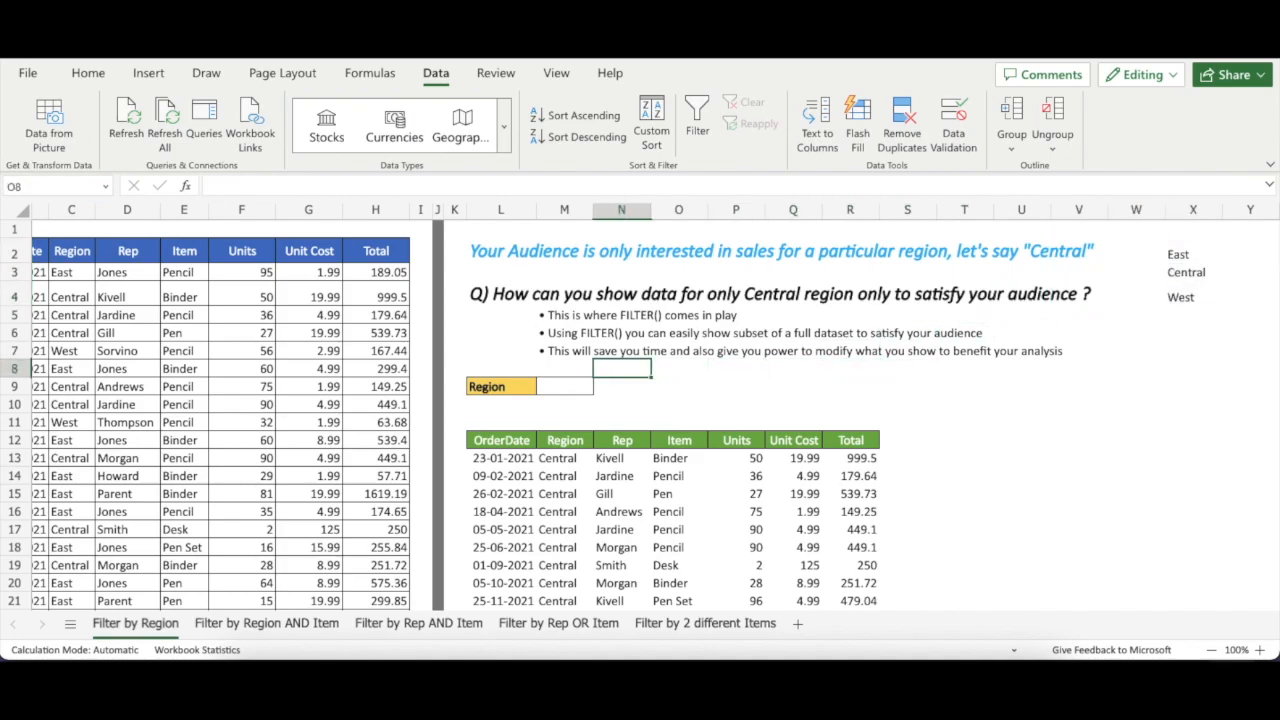
pyautogui.press('Down')
pyautogui.press('Left')
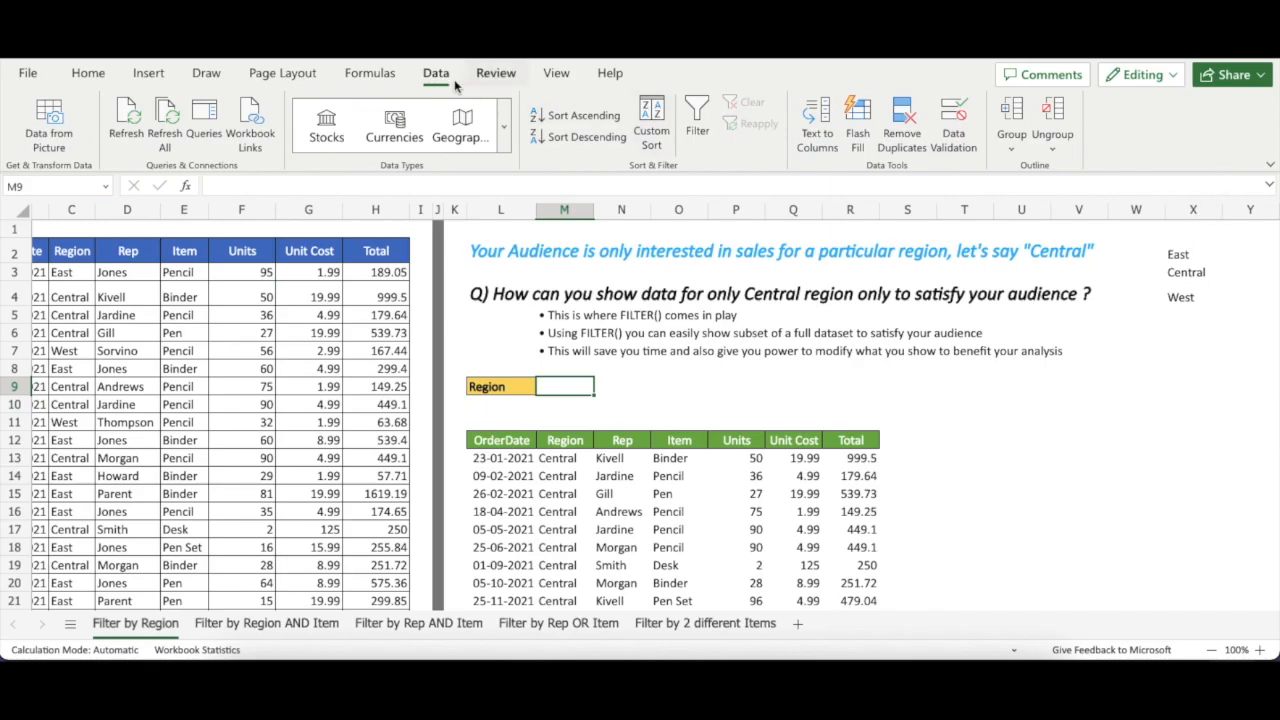
pyautogui.click(950, 156)
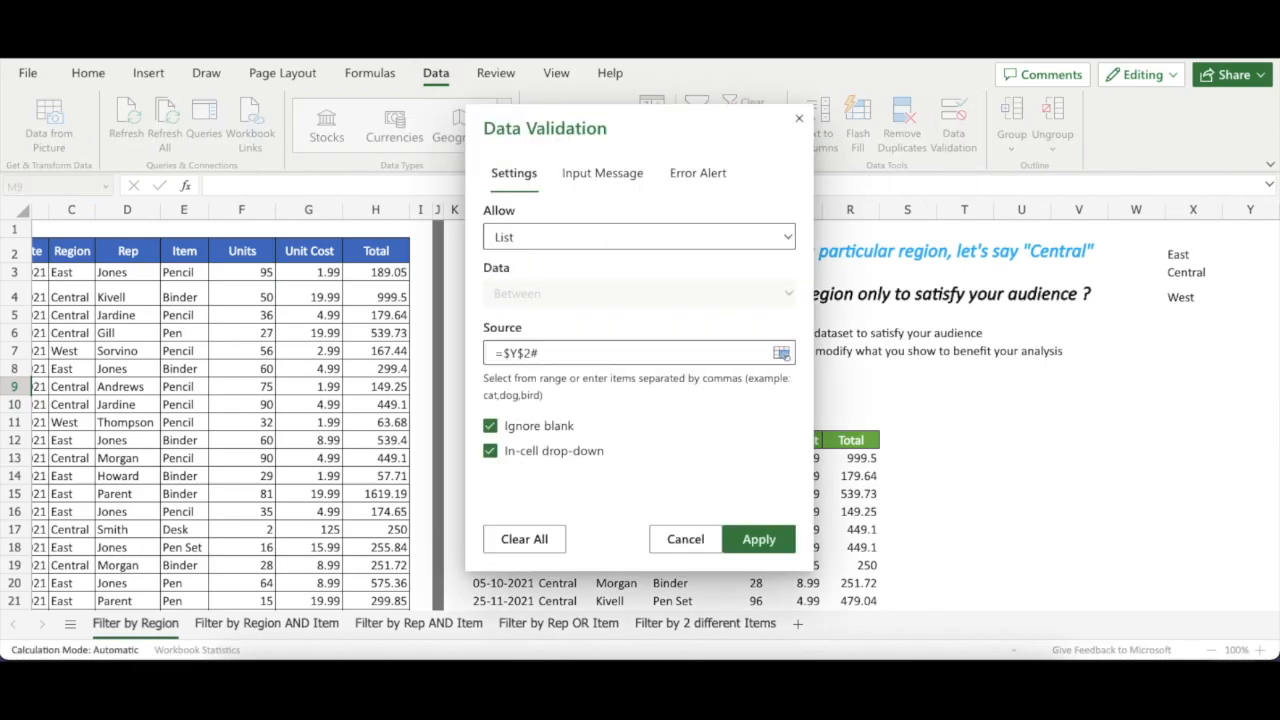
pyautogui.click(545, 353)
pyautogui.press('BackSpace')
pyautogui.press('BackSpace')
pyautogui.press('BackSpace')
pyautogui.press('BackSpace')
pyautogui.press('BackSpace')
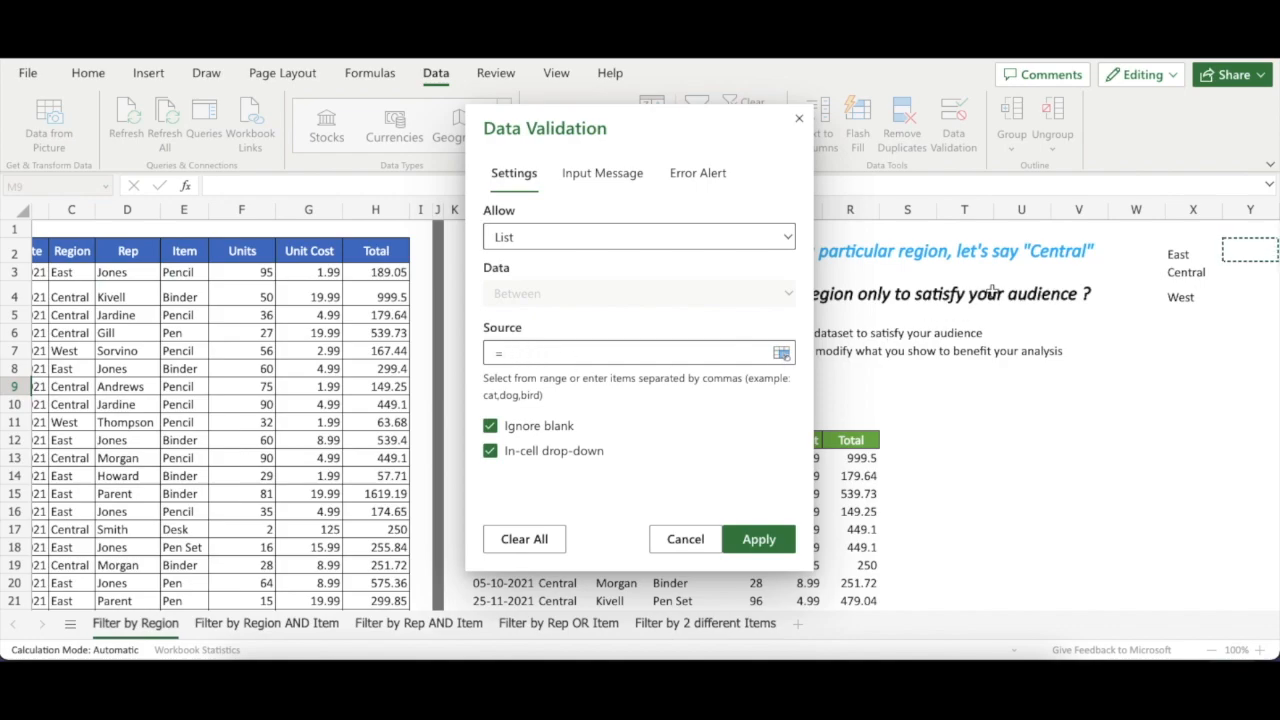
pyautogui.click(1172, 258)
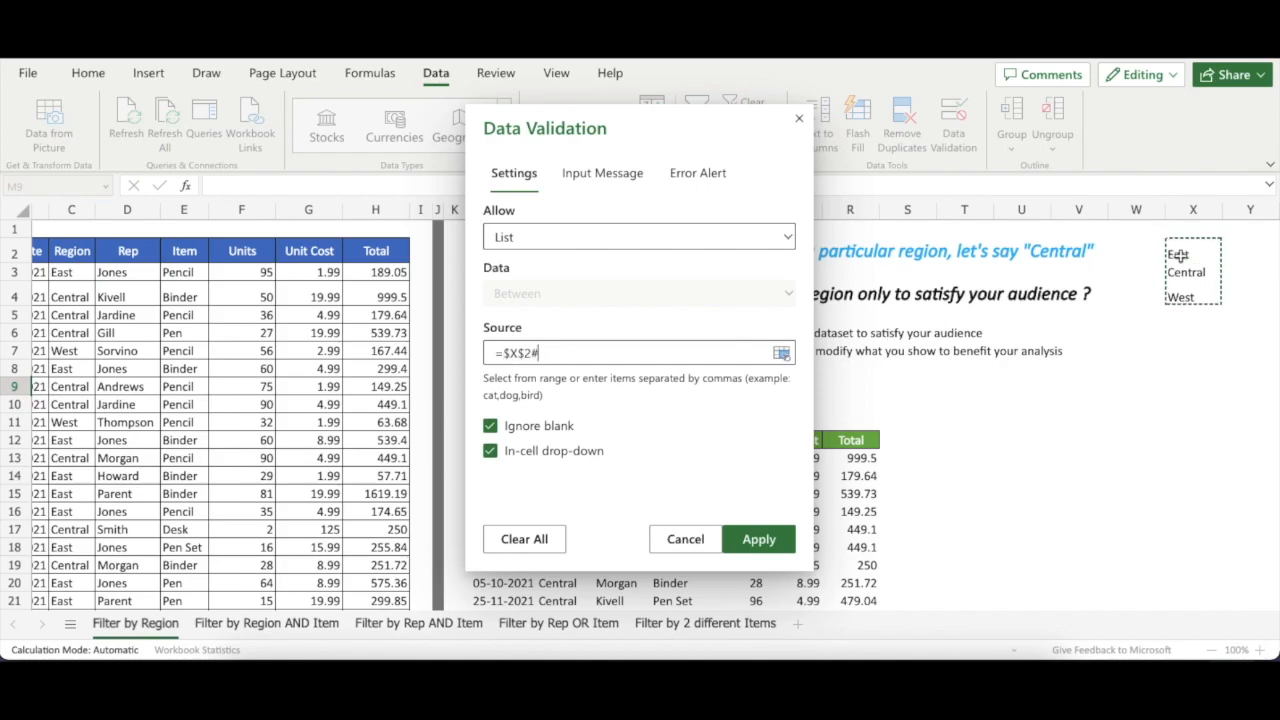
pyautogui.click(759, 540)
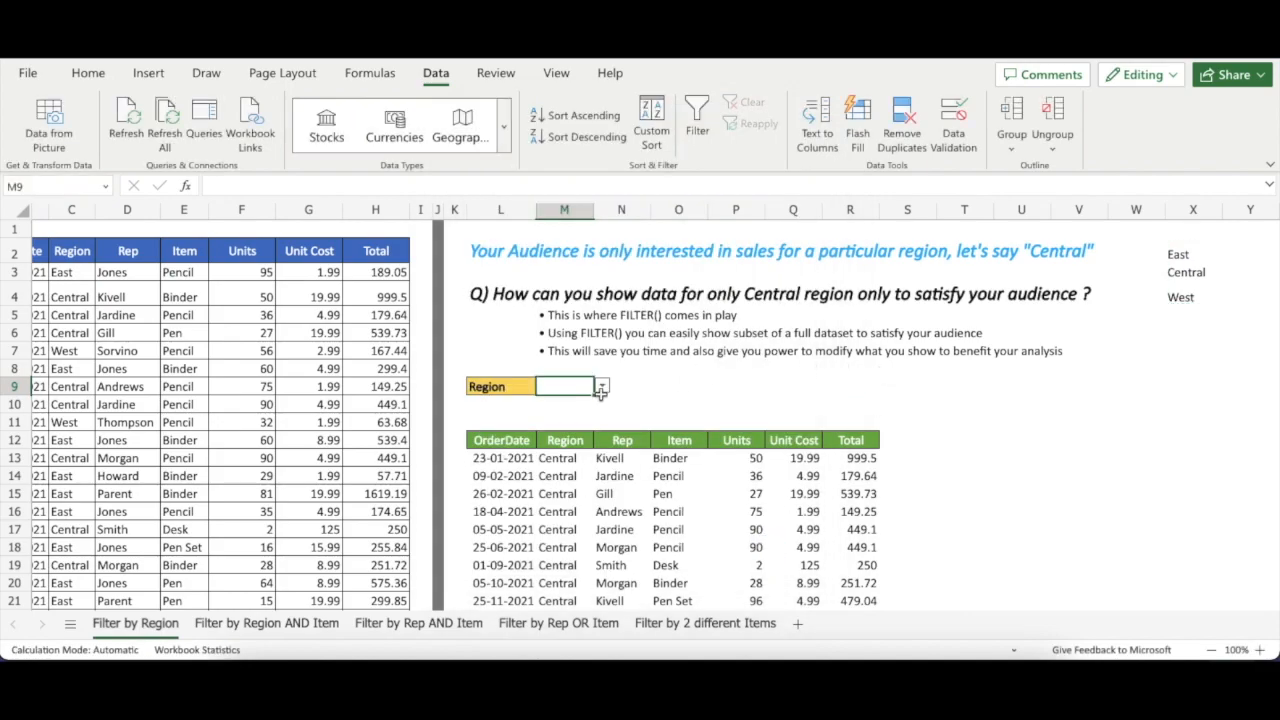
# Test the Region selector in M9 by choosing East, Central and finally West
pyautogui.click(603, 389)
pyautogui.click(550, 408)
pyautogui.click(603, 389)
pyautogui.click(565, 434)
pyautogui.click(602, 389)
pyautogui.click(551, 451)
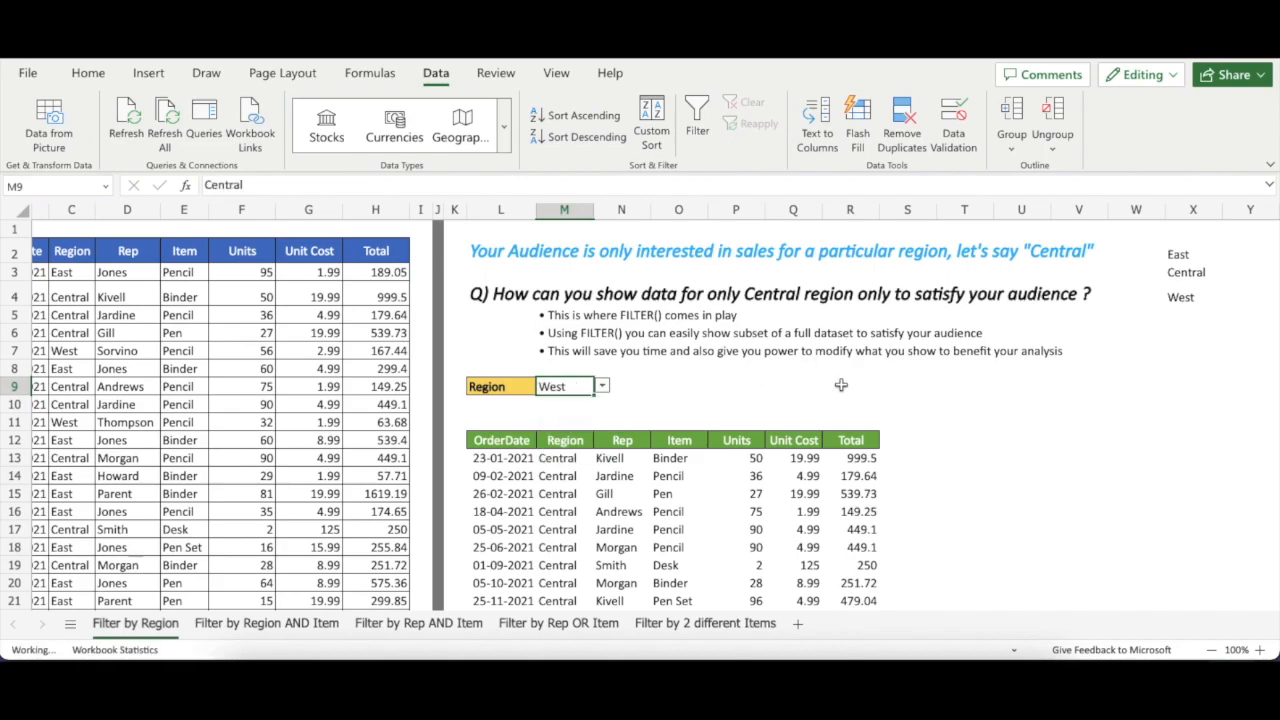
# Replace the "Central" criterion in the FILTER formula in L13 with a reference to the region cell $M$9
pyautogui.click(840, 388)
pyautogui.press('Left')
pyautogui.press('Left')
pyautogui.press('Left')
pyautogui.press('Left')
pyautogui.press('Left')
pyautogui.press('Left')
pyautogui.press('Left')
pyautogui.press('Left')
pyautogui.press('Left')
pyautogui.press('Left')
pyautogui.press('Left')
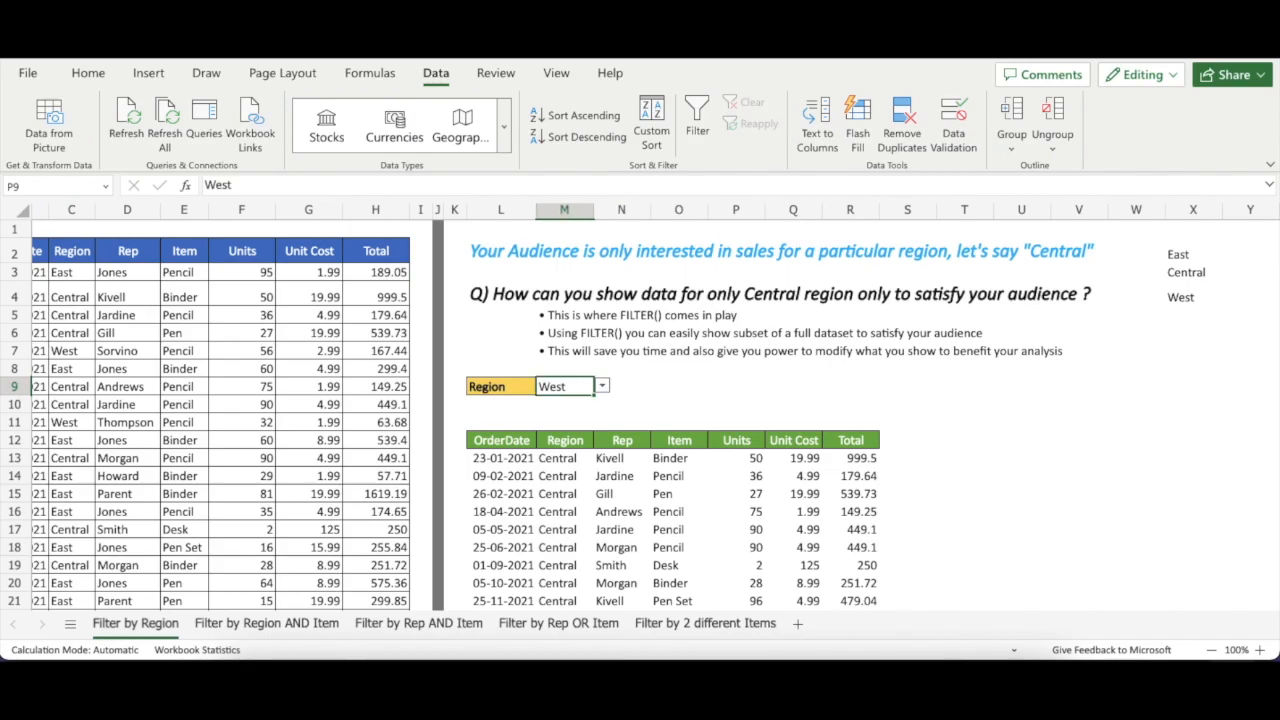
pyautogui.press('Left')
pyautogui.press('Left')
pyautogui.press('Left')
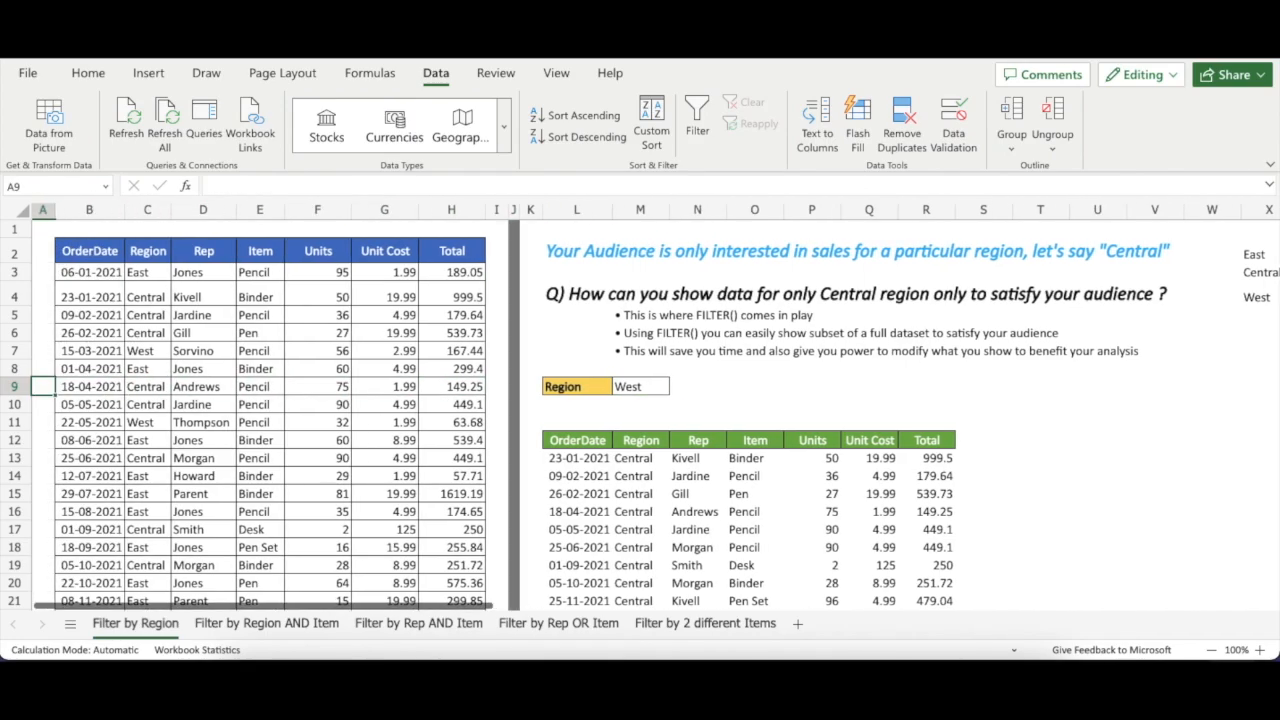
pyautogui.click(582, 459)
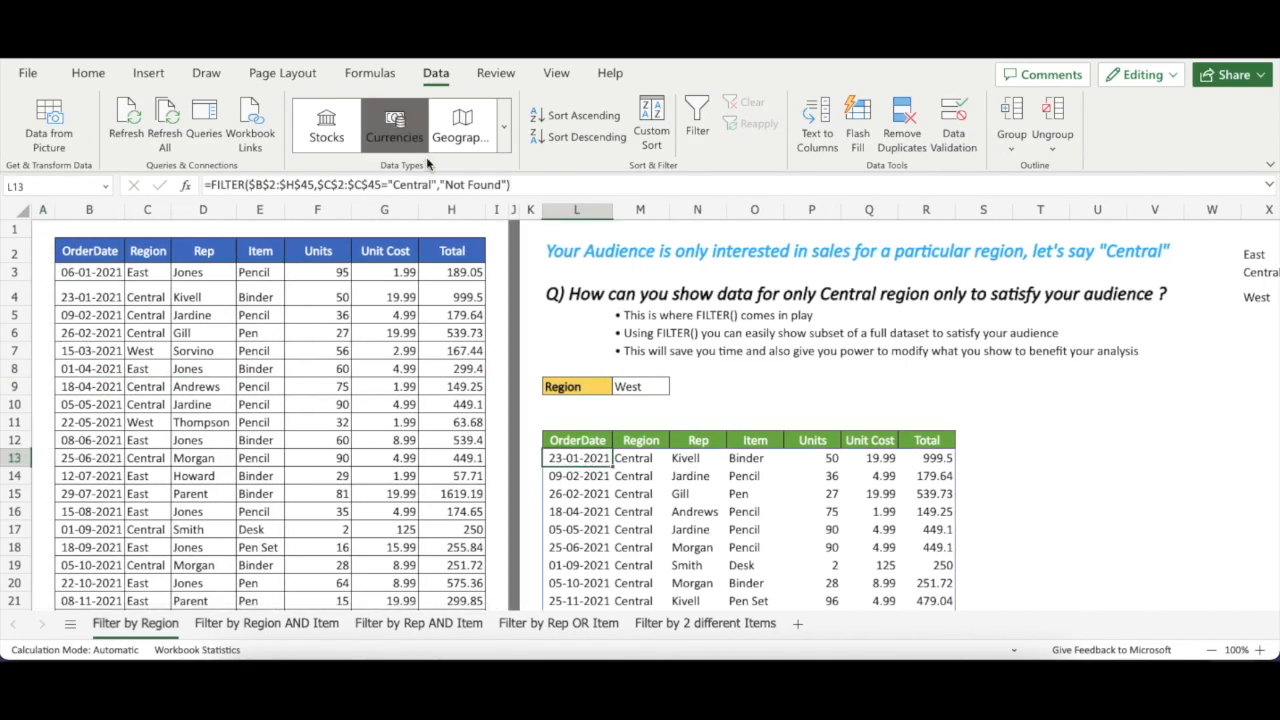
pyautogui.click(437, 185)
pyautogui.press('BackSpace')
pyautogui.press('BackSpace')
pyautogui.press('BackSpace')
pyautogui.press('BackSpace')
pyautogui.press('BackSpace')
pyautogui.press('BackSpace')
pyautogui.press('BackSpace')
pyautogui.press('BackSpace')
pyautogui.press('BackSpace')
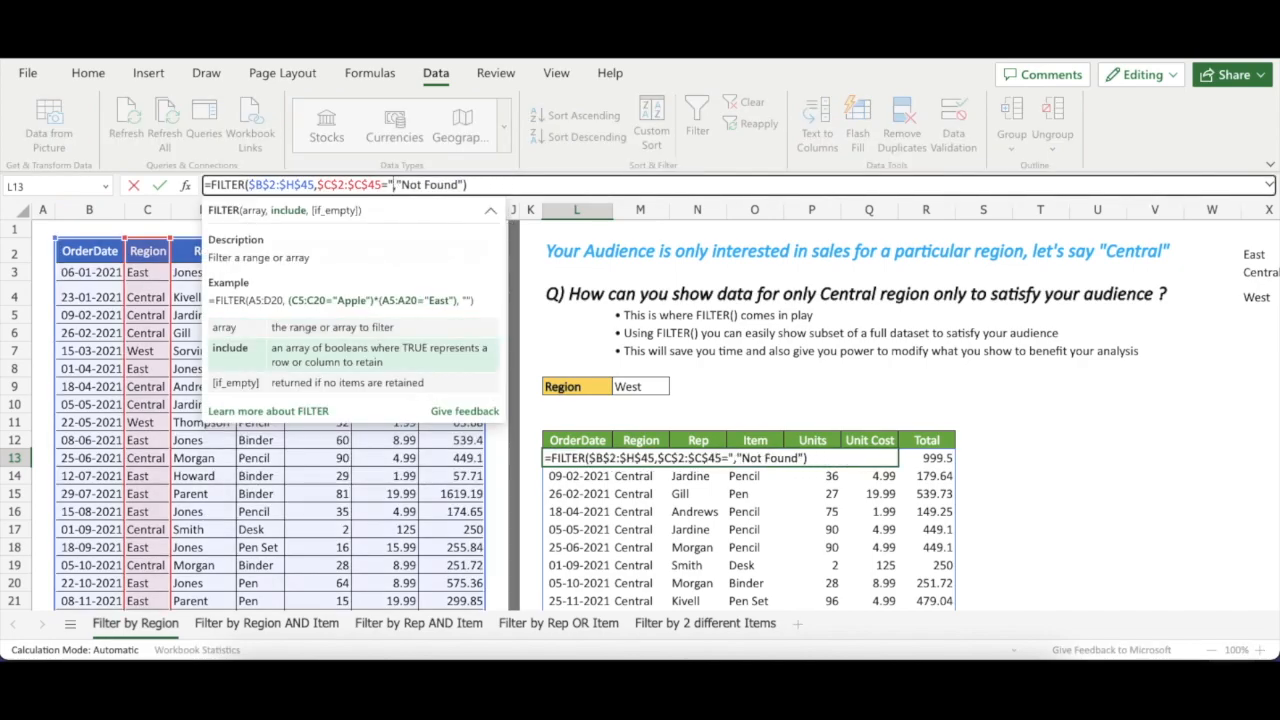
pyautogui.click(628, 388)
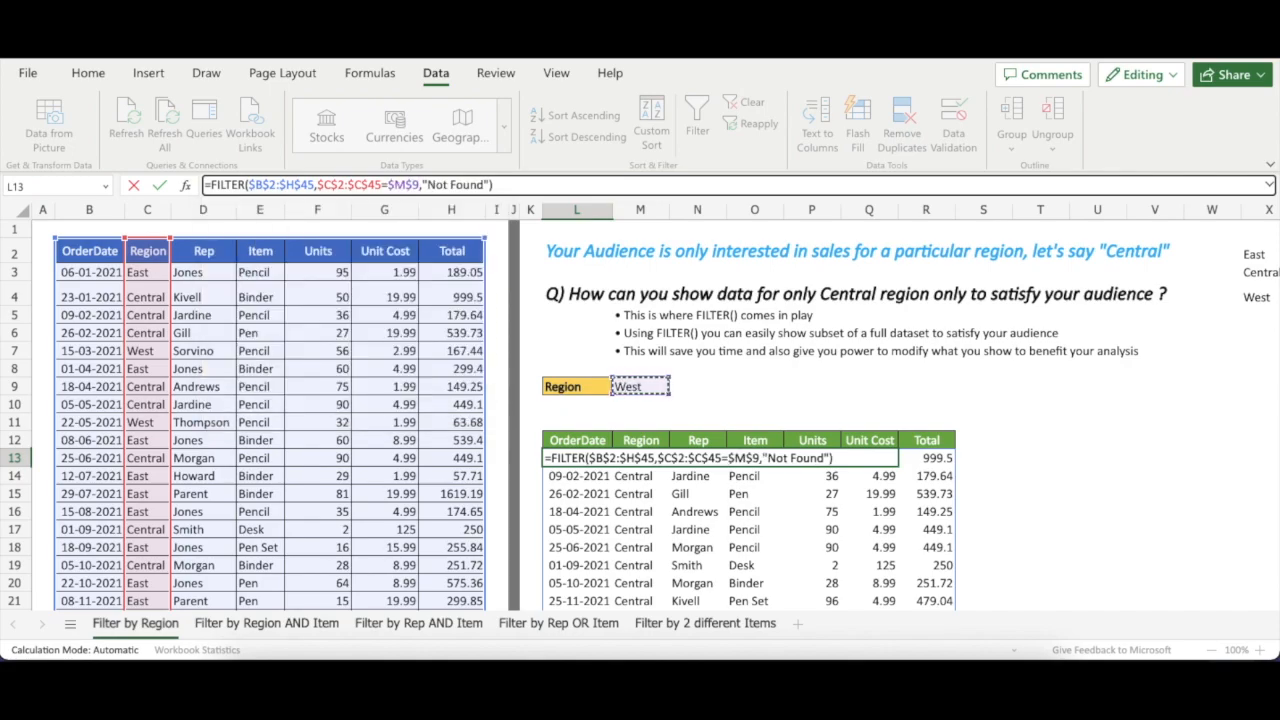
pyautogui.press('Return')
# Test the linked filter by choosing East and then Central in M9, and look through the returned rows
pyautogui.press('Right')
pyautogui.press('Up')
pyautogui.press('Up')
pyautogui.press('Up')
pyautogui.press('Up')
pyautogui.press('Up')
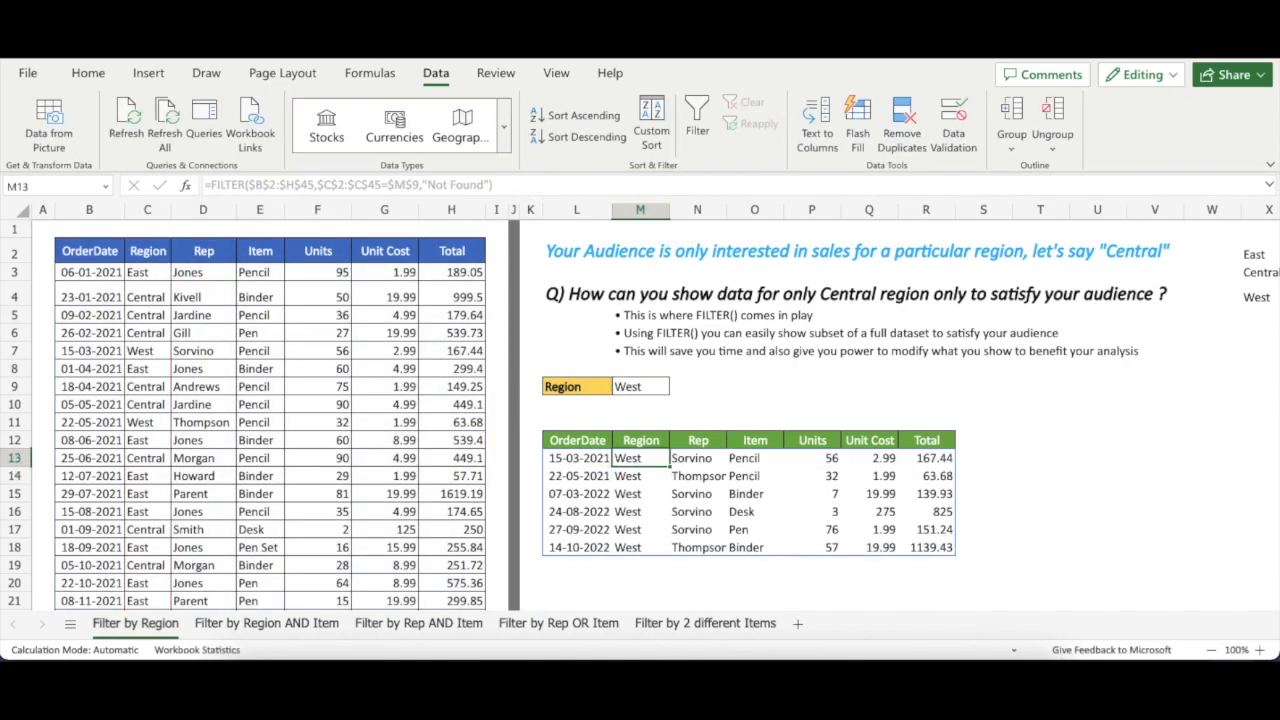
pyautogui.click(678, 386)
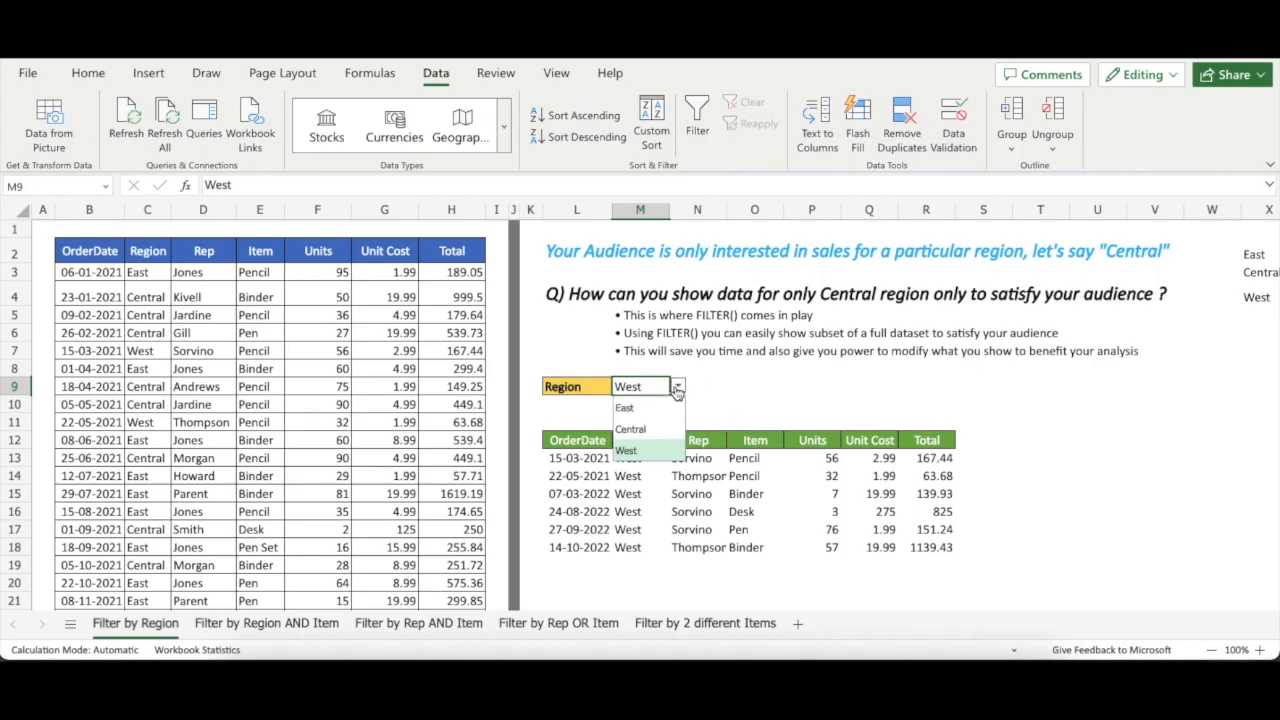
pyautogui.click(628, 404)
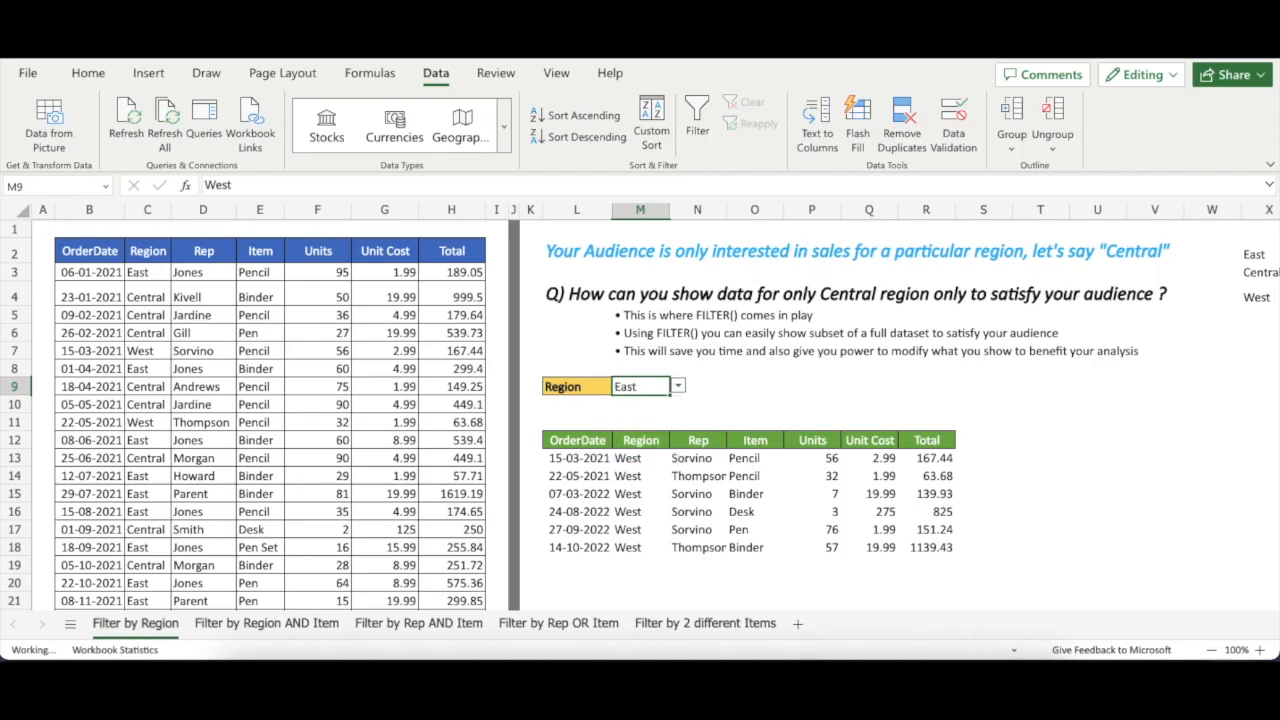
pyautogui.click(680, 386)
pyautogui.click(660, 432)
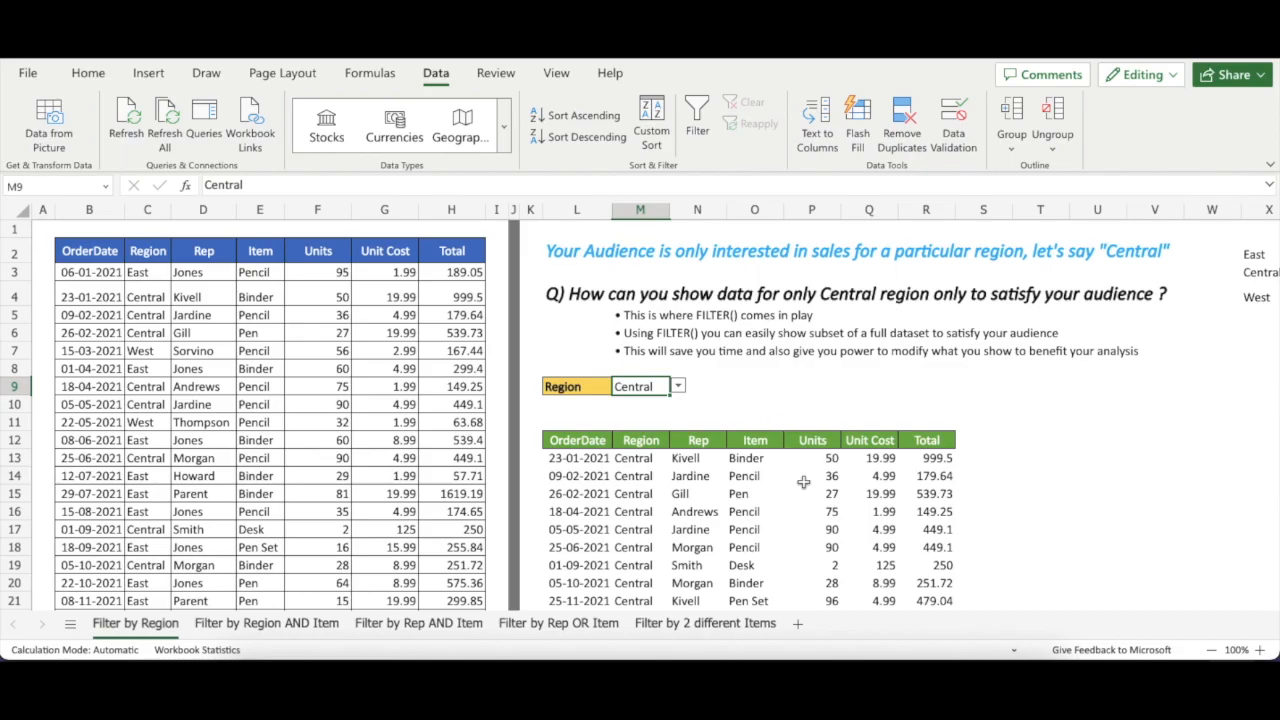
pyautogui.scroll(-1, 819, 517)
pyautogui.scroll(1, 819, 517)
pyautogui.scroll(-2, 819, 517)
pyautogui.scroll(-1, 819, 517)
pyautogui.scroll(2, 819, 517)
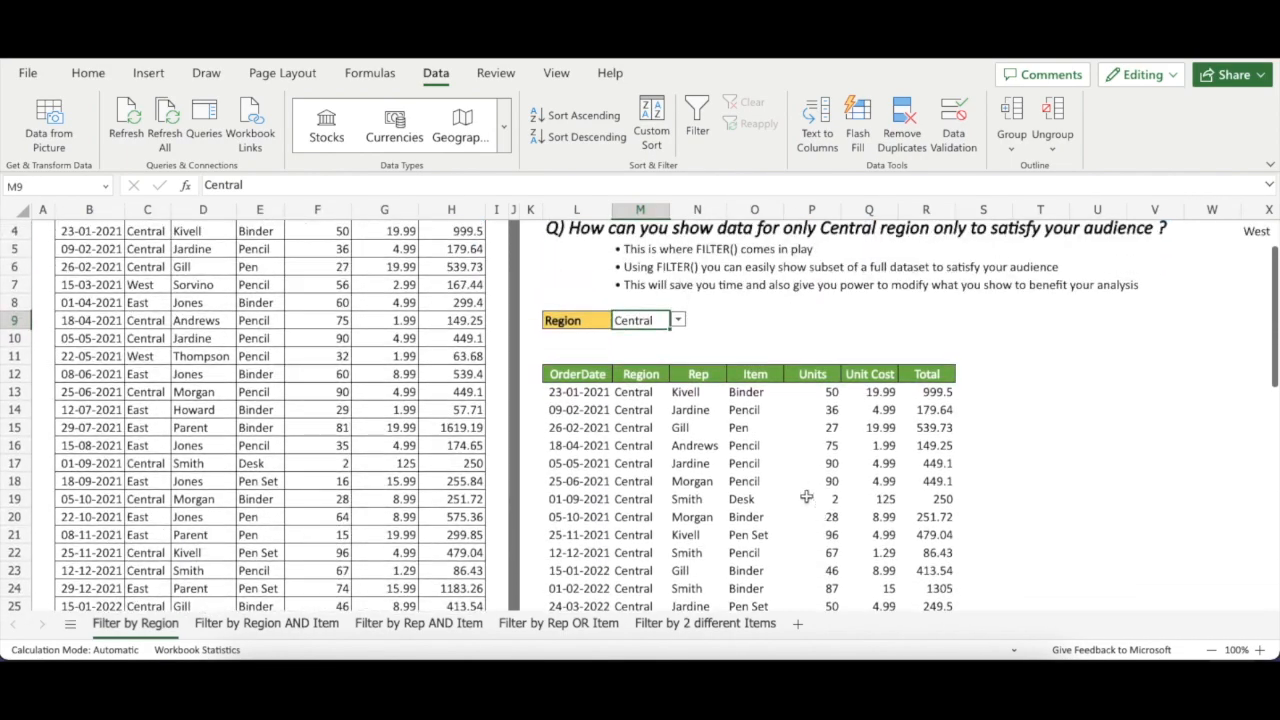
# Set the region in M9 to East and check the filtered rows against the source data
pyautogui.click(680, 321)
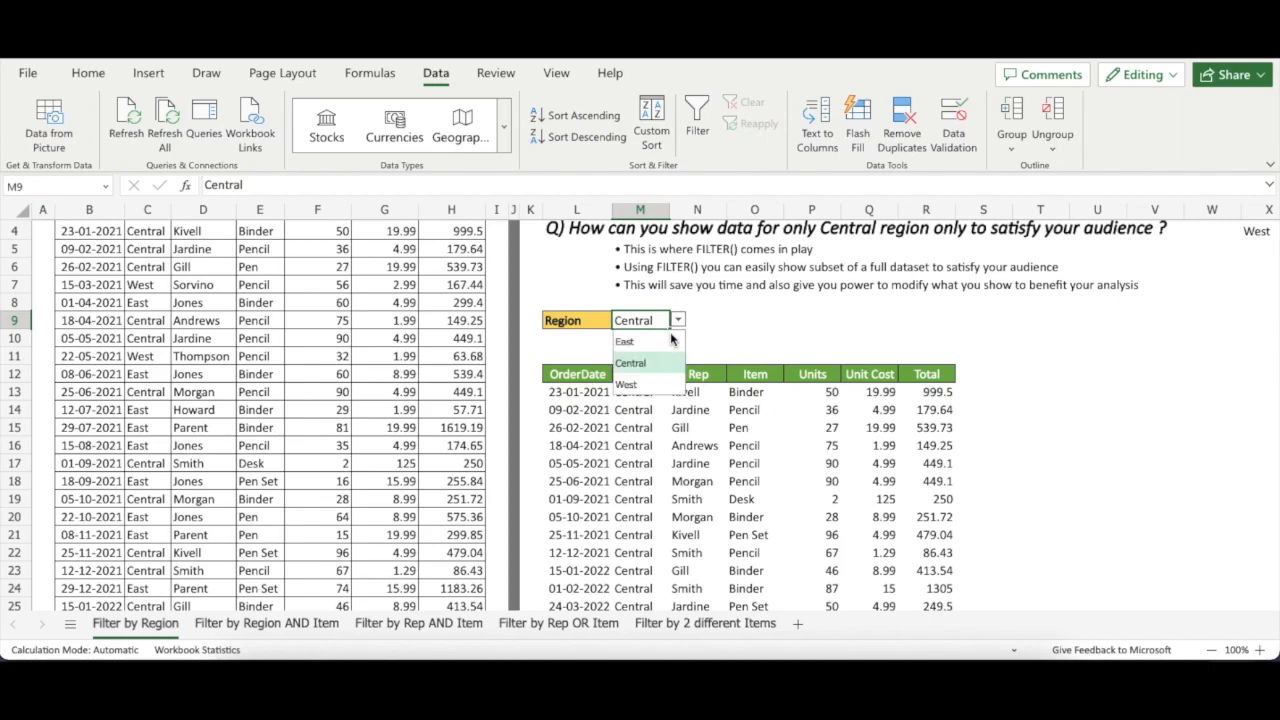
pyautogui.click(658, 355)
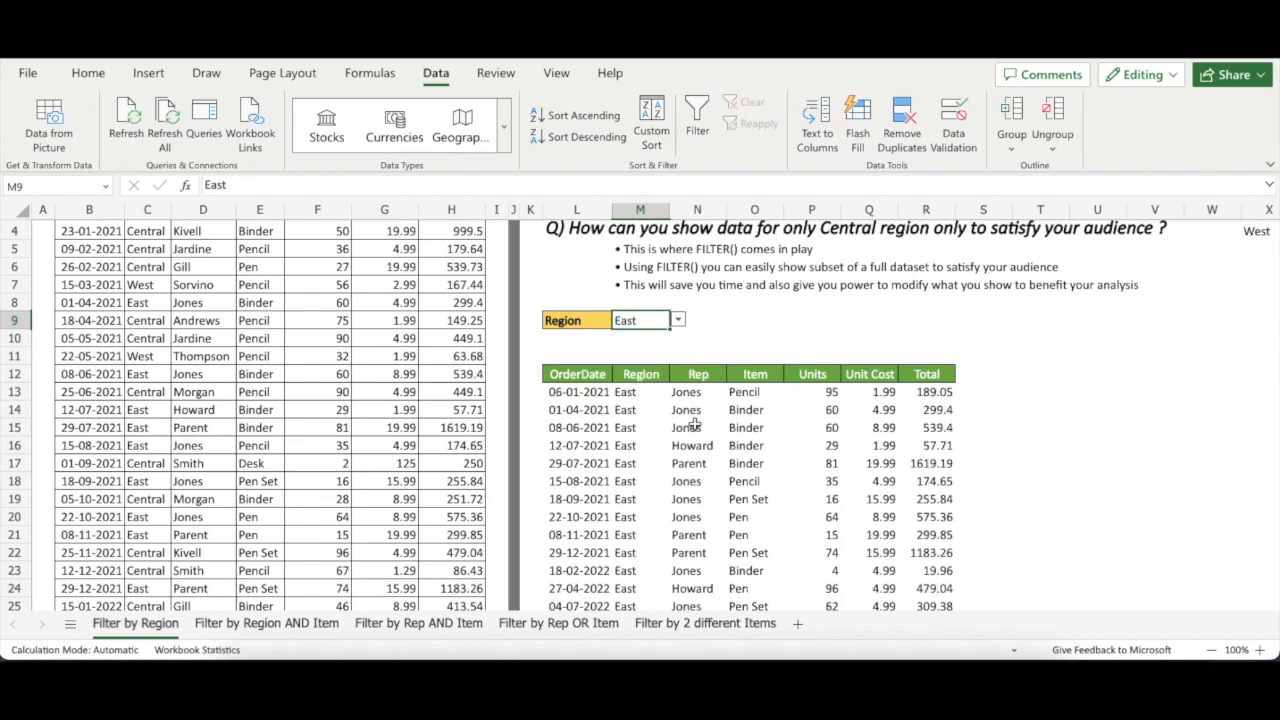
pyautogui.scroll(-2, 694, 420)
pyautogui.scroll(1, 694, 424)
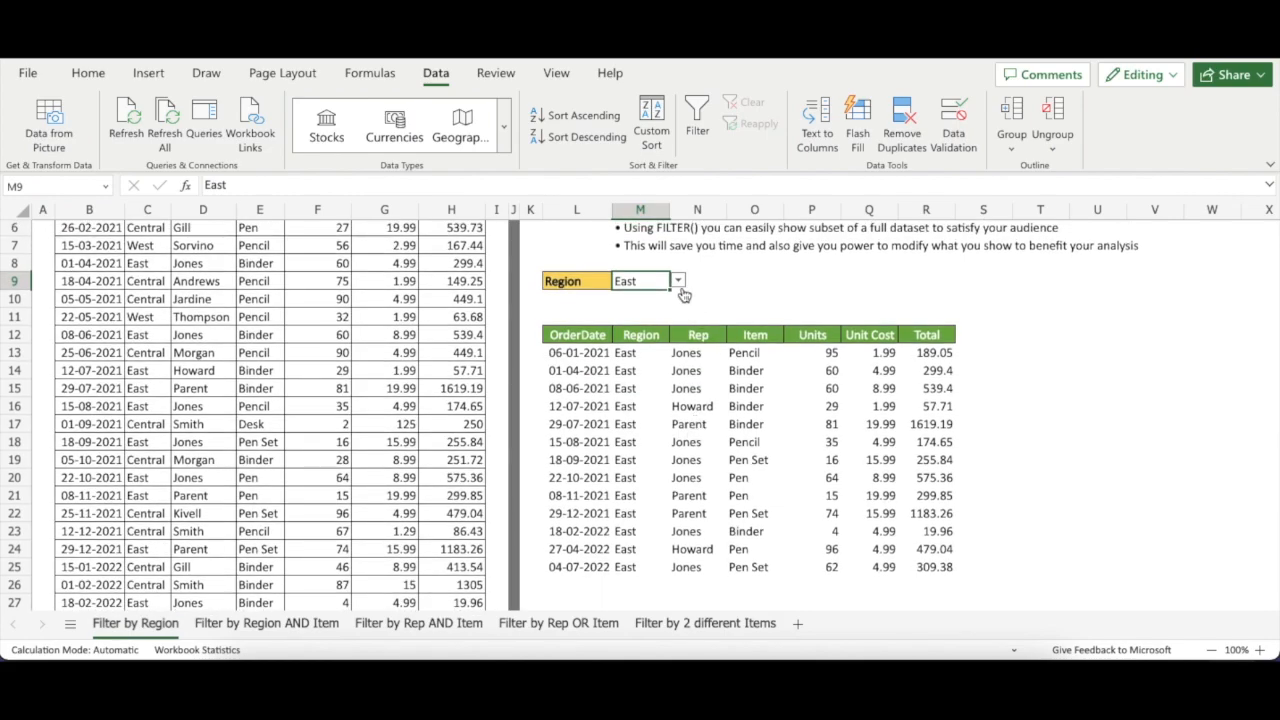
pyautogui.press('Left')
pyautogui.scroll(-1, 651, 334)
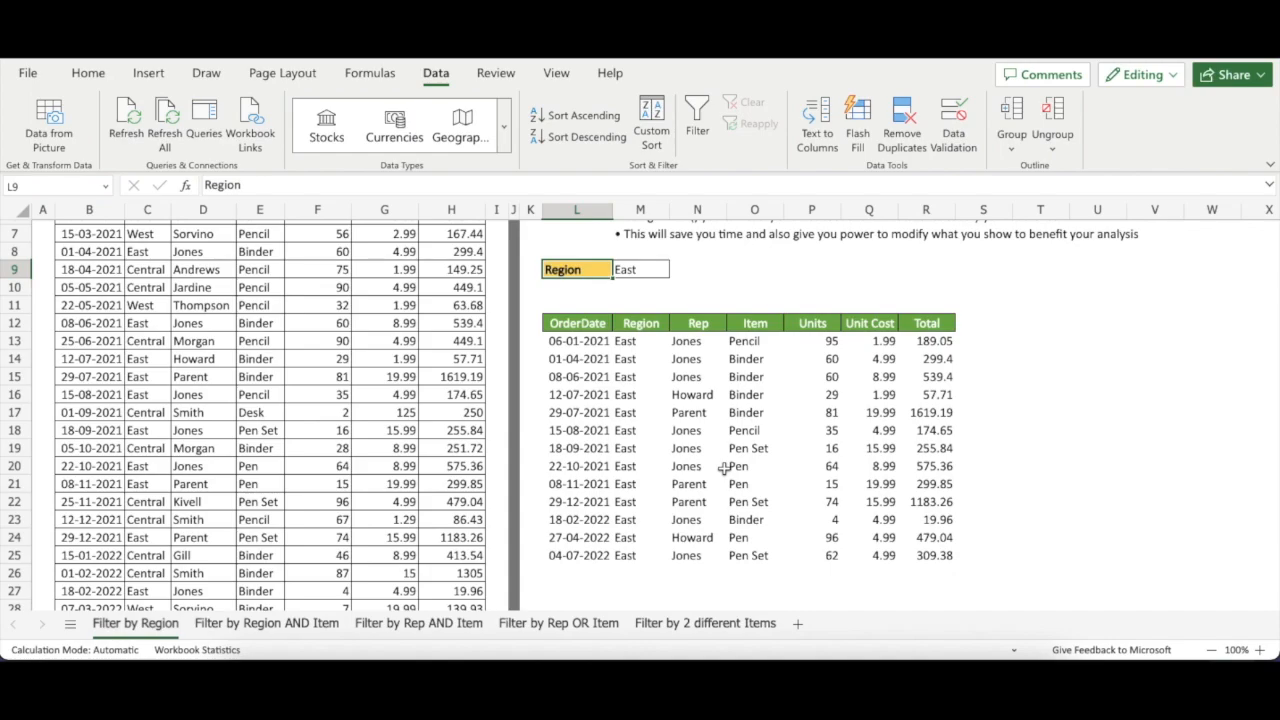
pyautogui.scroll(1, 723, 467)
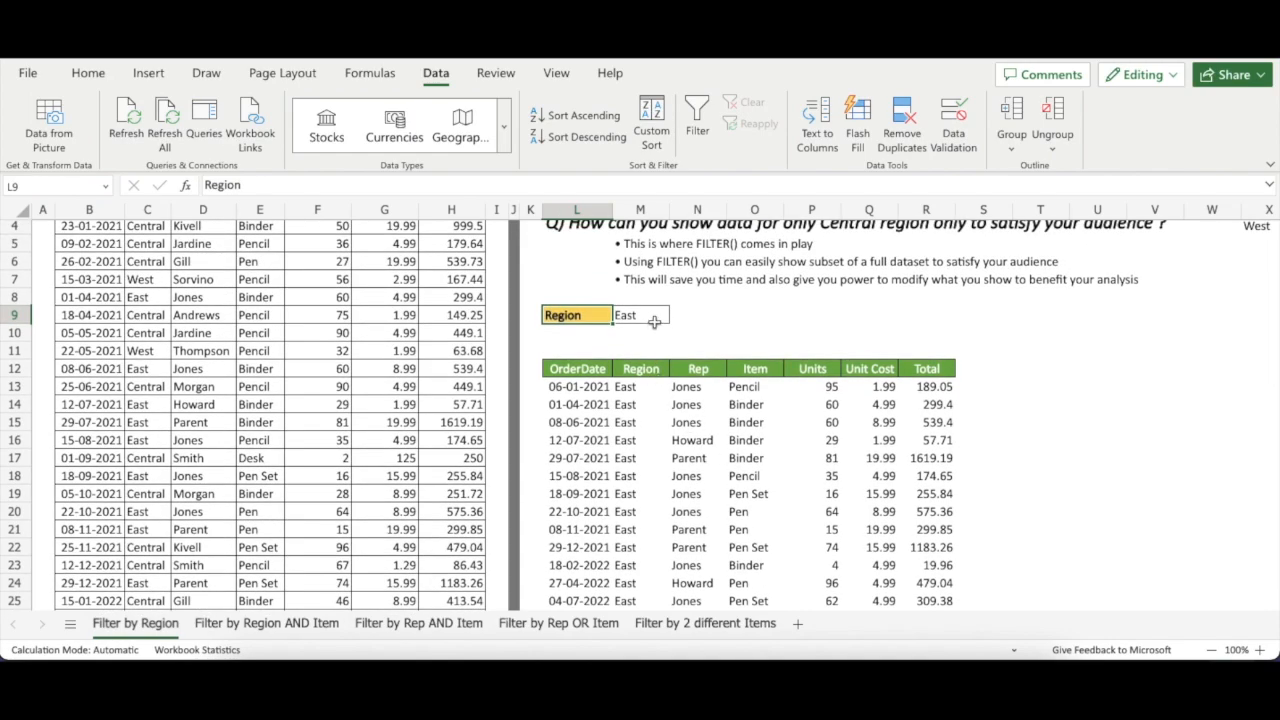
pyautogui.click(655, 317)
pyautogui.scroll(1, 703, 348)
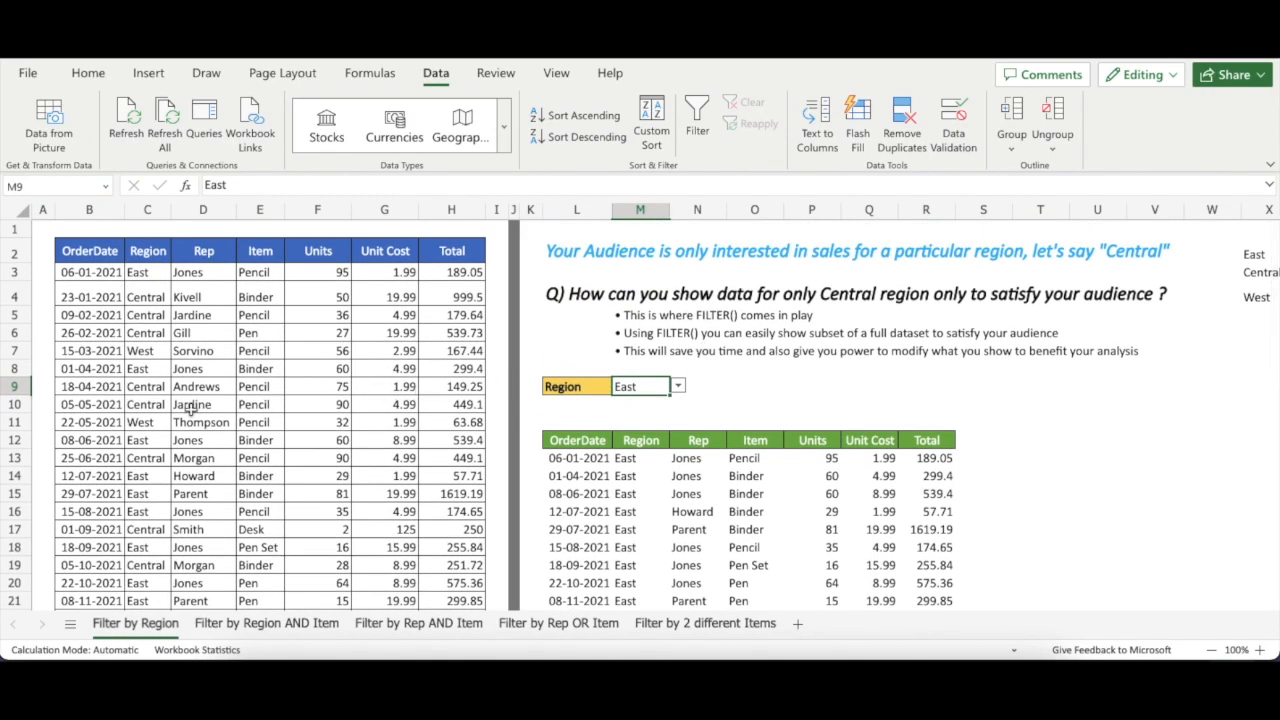
pyautogui.scroll(-1, 191, 409)
pyautogui.scroll(1, 191, 409)
# Open the Filter by Region AND Item sheet and examine its Region and Item selector cells in row 9
pyautogui.click(597, 389)
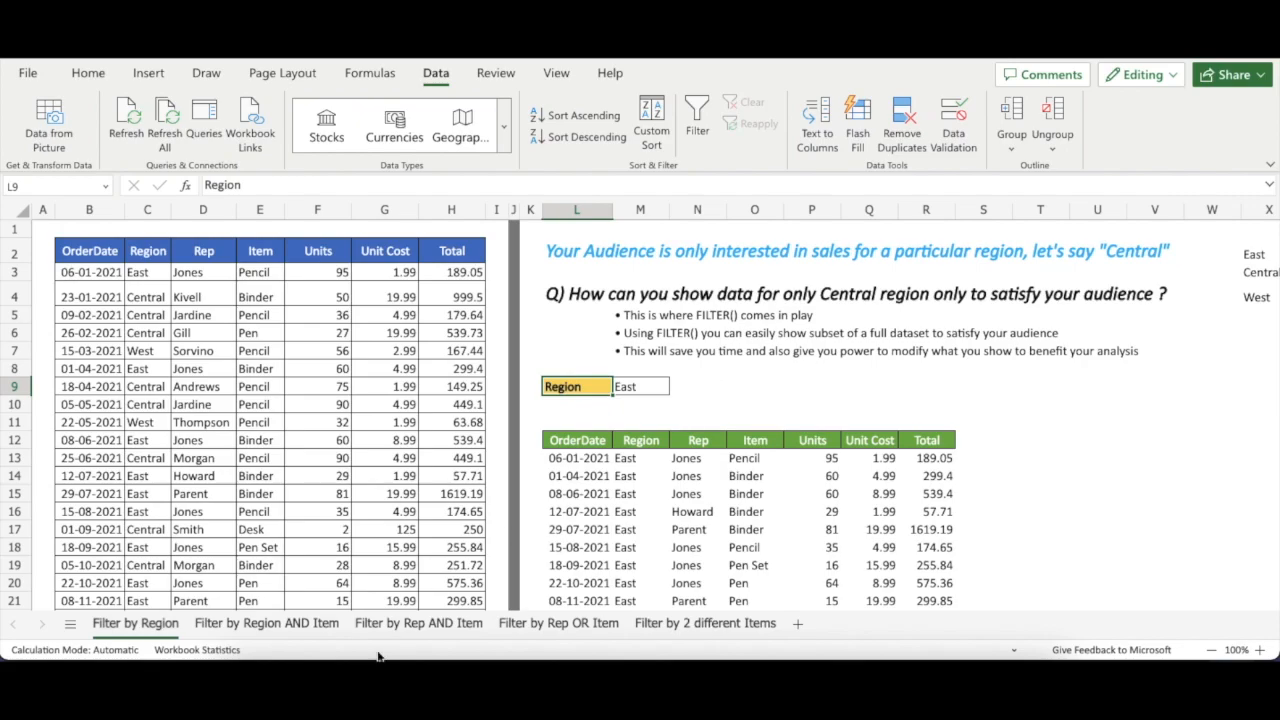
pyautogui.click(323, 626)
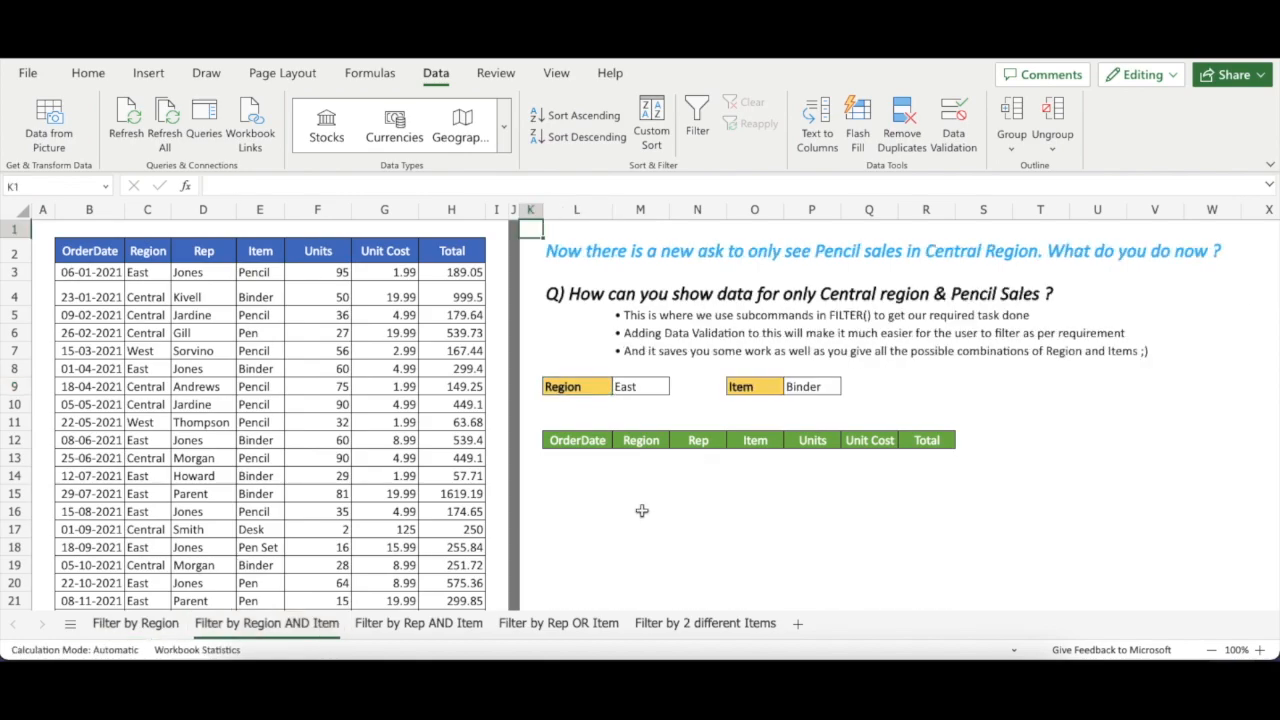
pyautogui.click(585, 388)
pyautogui.hotkey('shift', 'Right')
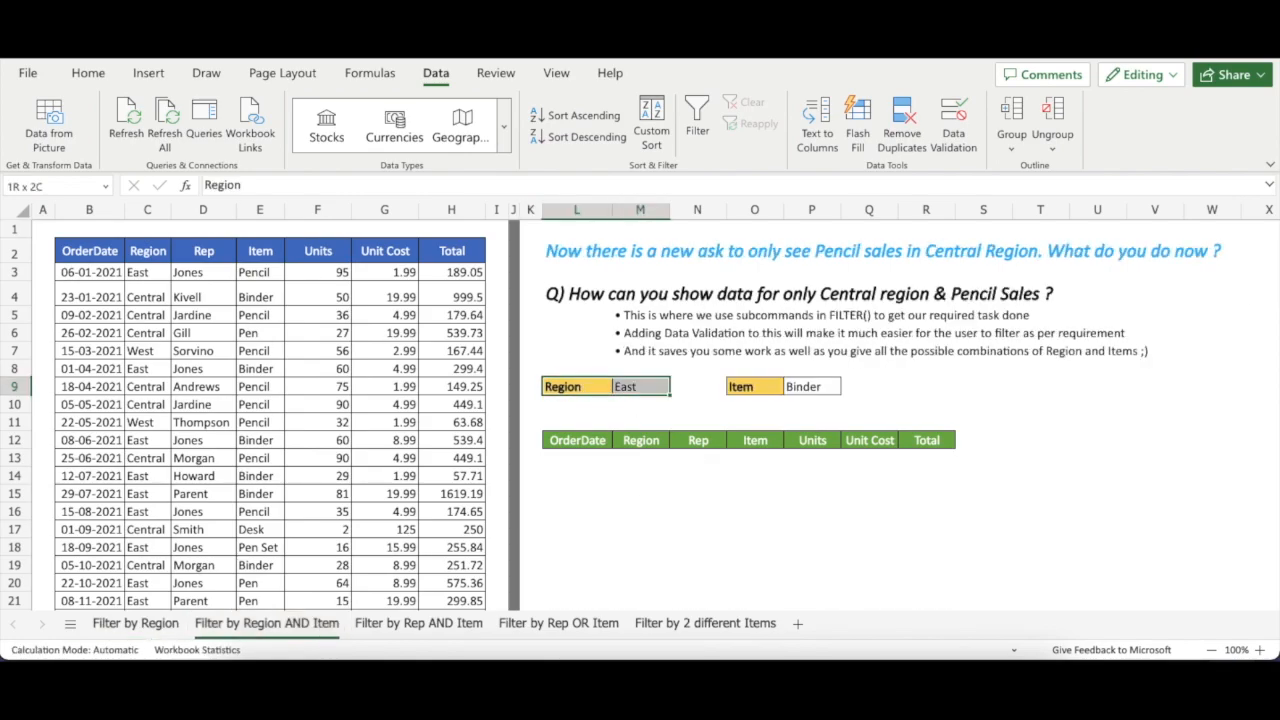
pyautogui.press('Right')
pyautogui.press('Right')
pyautogui.press('Right')
pyautogui.hotkey('shift', 'Right')
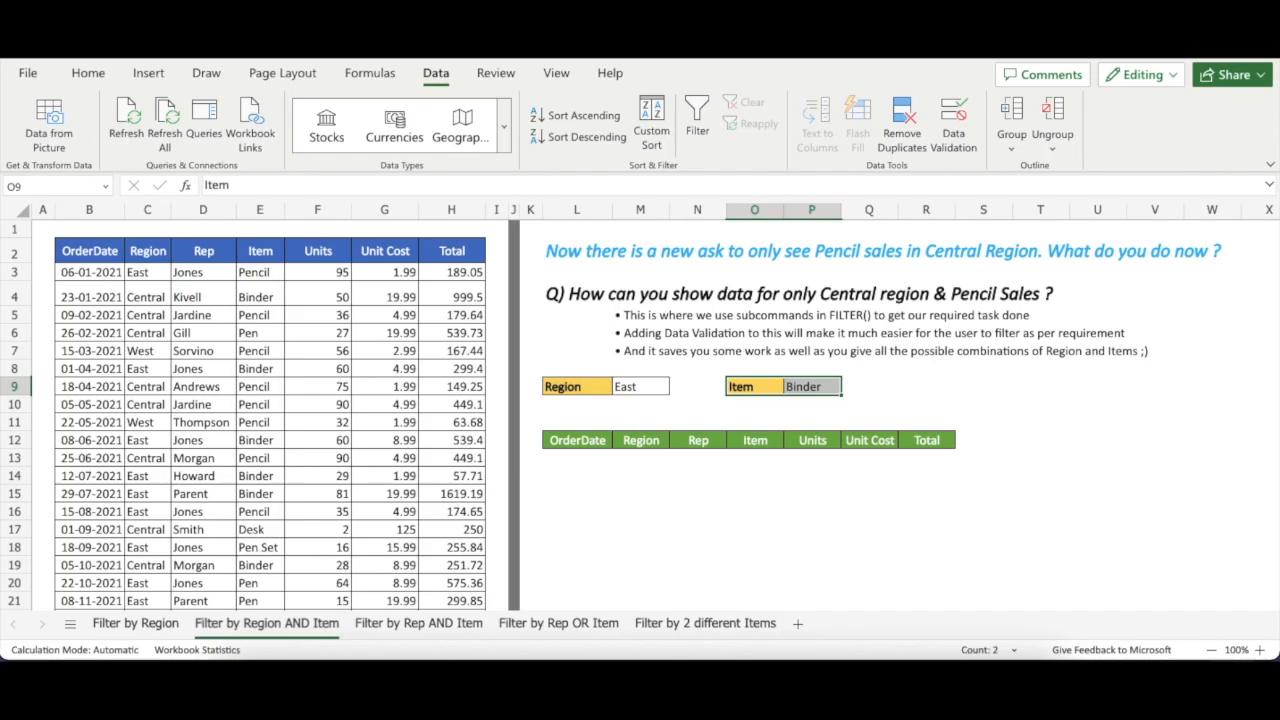
pyautogui.press('Left')
pyautogui.press('Left')
pyautogui.press('Left')
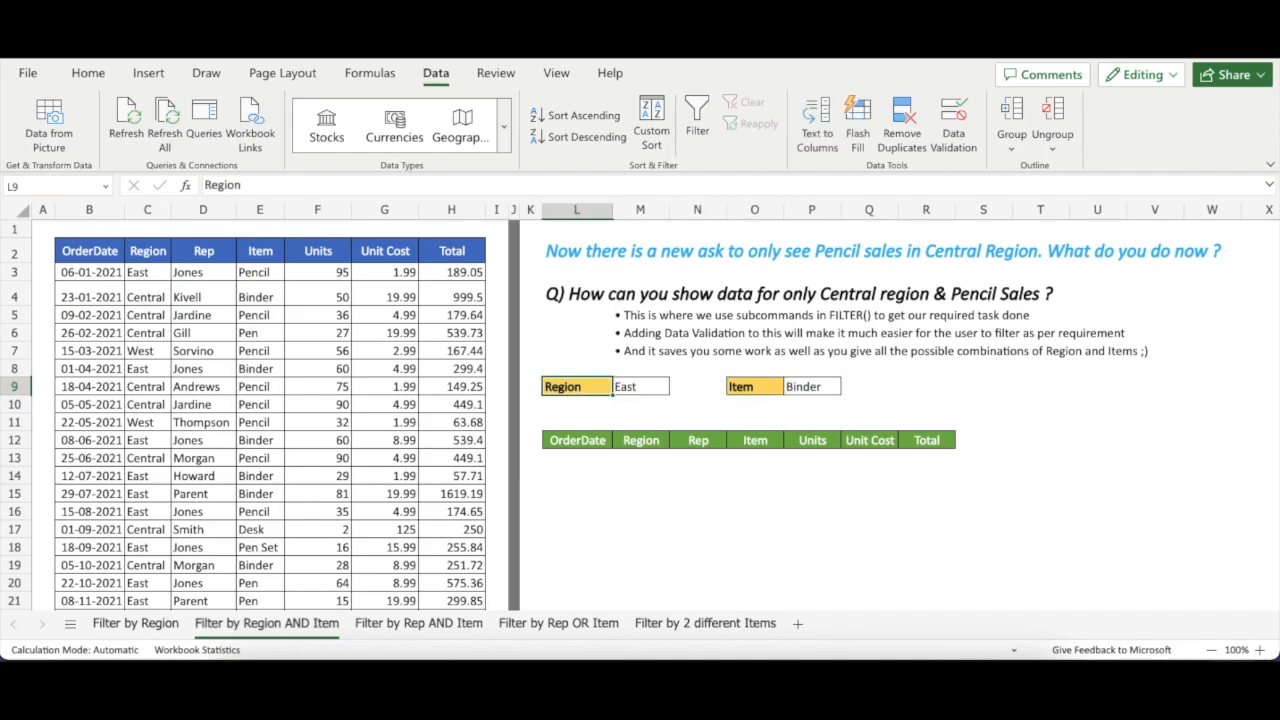
pyautogui.press('Right')
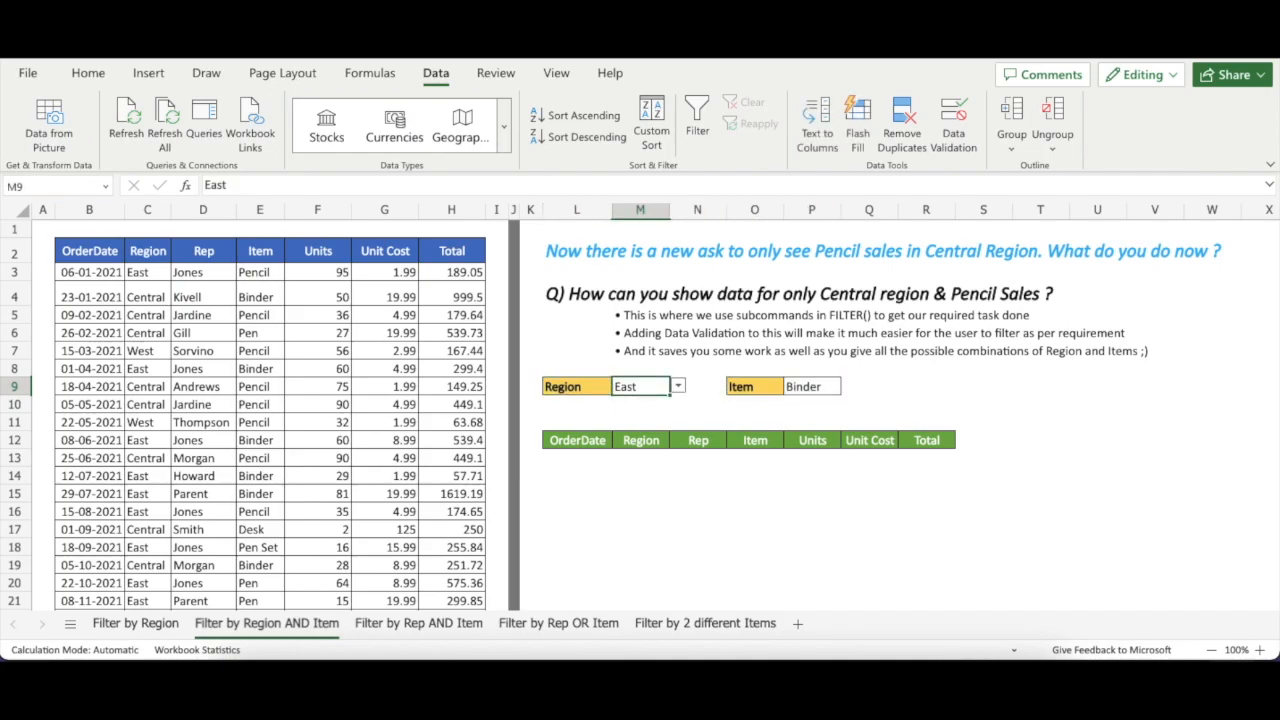
# Inspect the options in the Region list in M9 and the Item list in P9 without changing either selection
pyautogui.click(678, 386)
pyautogui.click(679, 388)
pyautogui.click(821, 386)
pyautogui.click(852, 390)
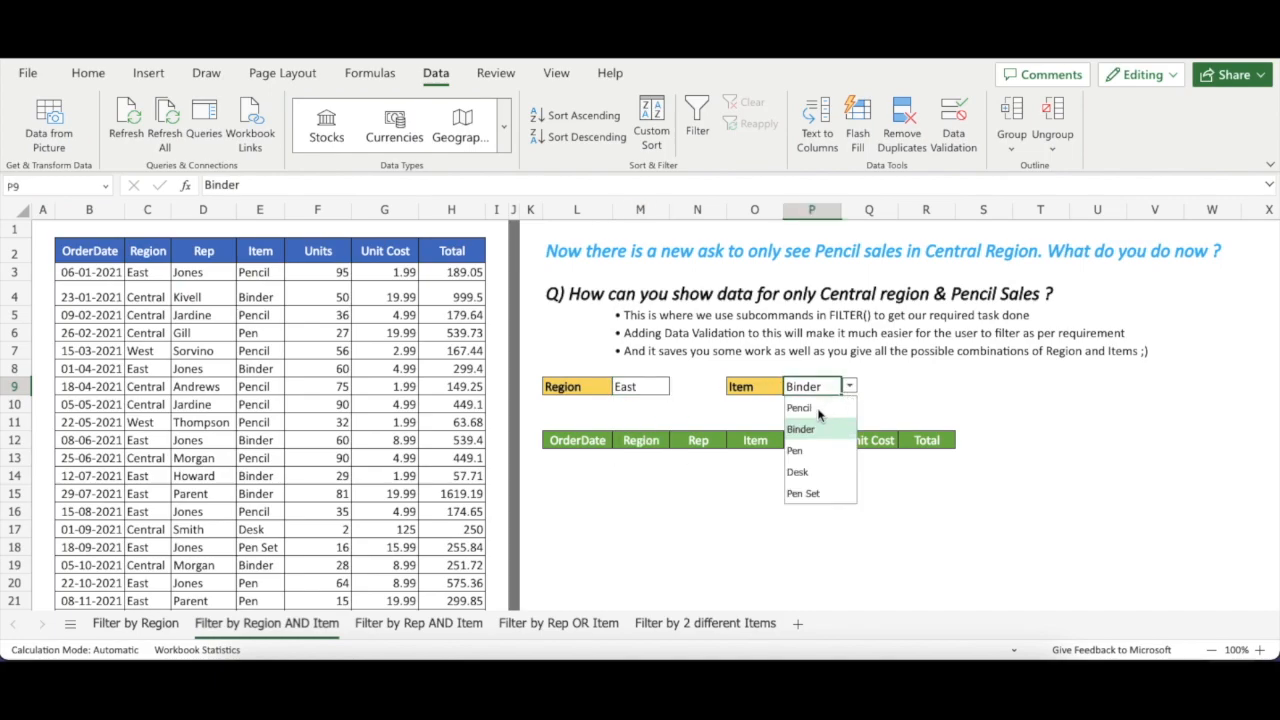
pyautogui.click(891, 384)
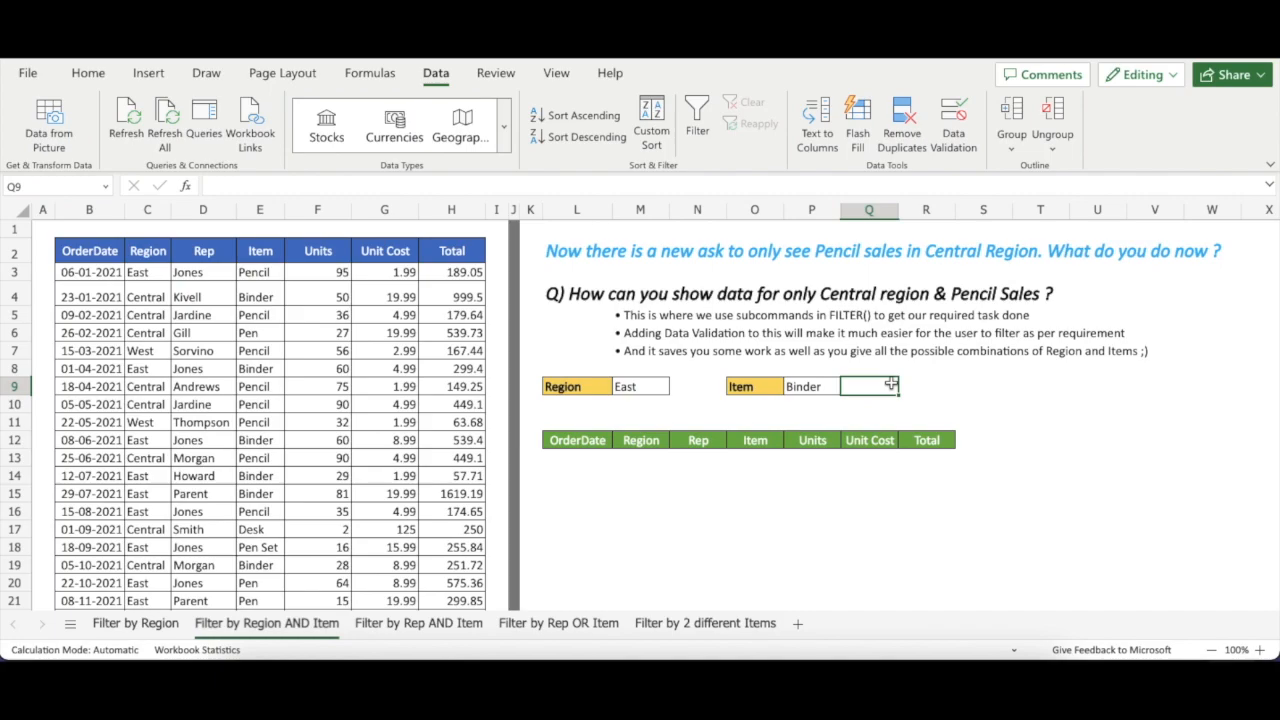
pyautogui.click(942, 390)
pyautogui.click(863, 390)
# Start a FILTER formula in L13 with the sales table B2:H45 as its array argument
pyautogui.click(593, 457)
pyautogui.write('=')
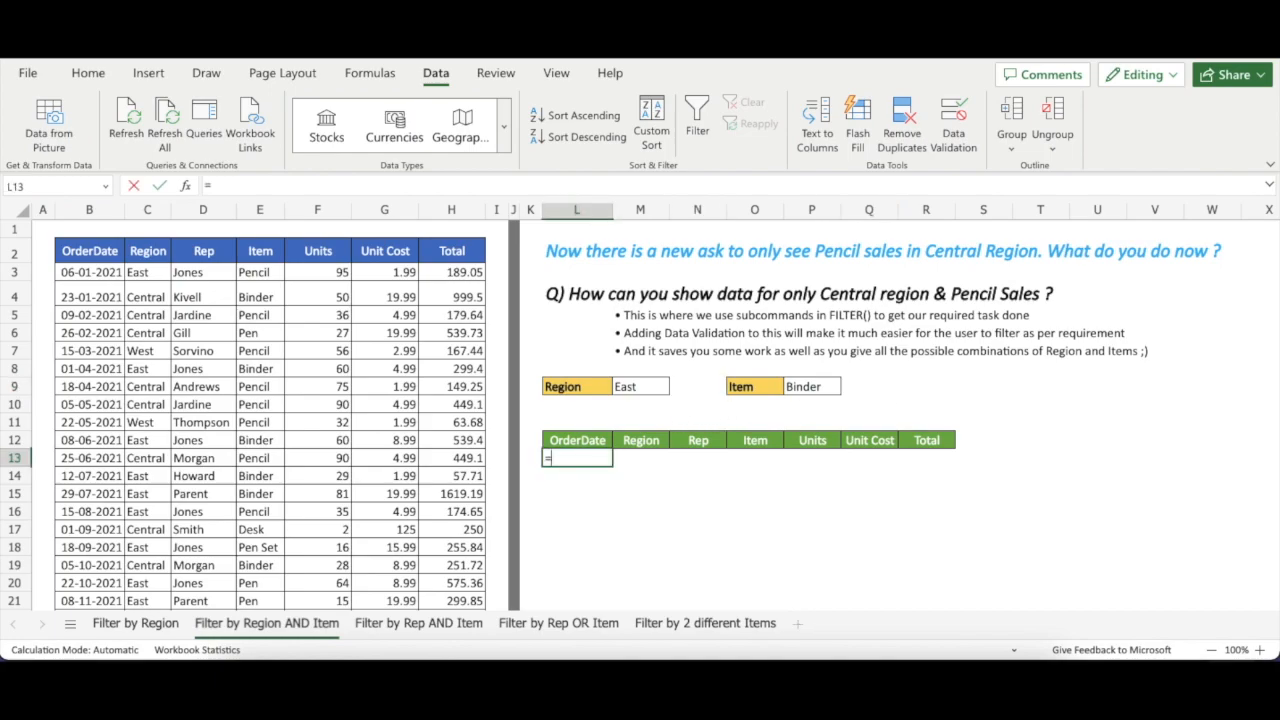
pyautogui.write('FILTER(')
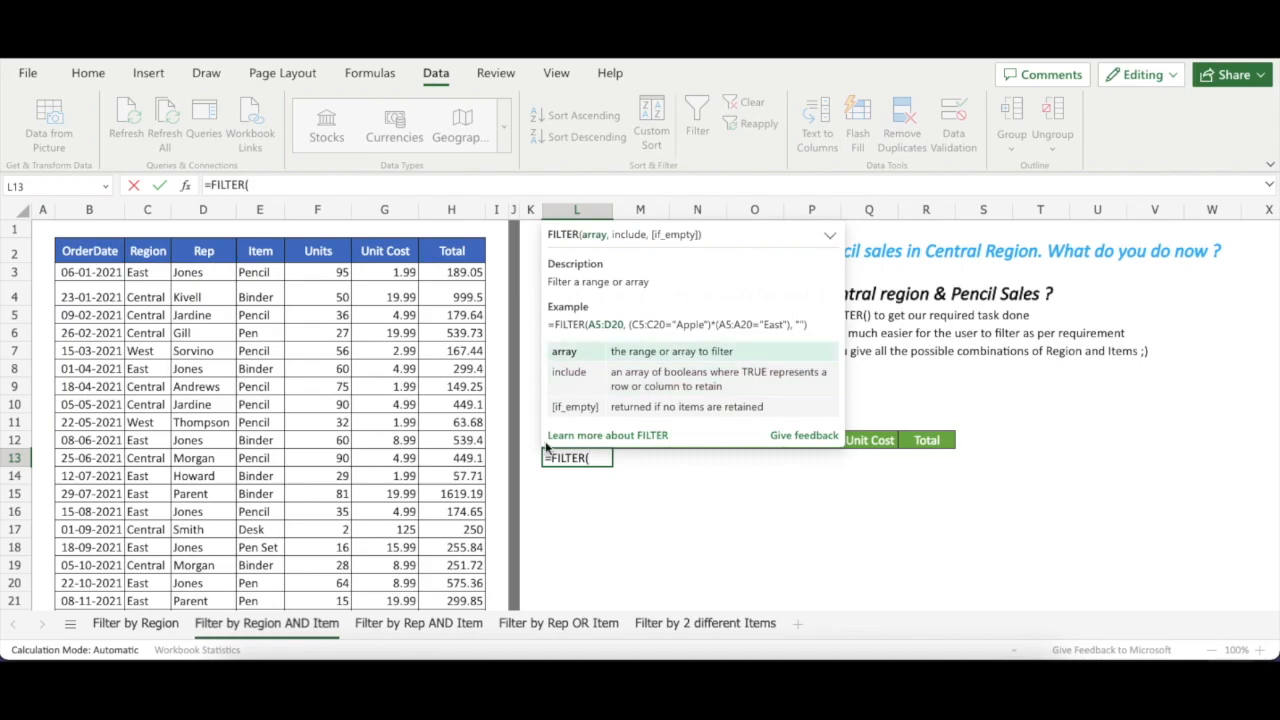
pyautogui.click(94, 250)
pyautogui.hotkey('ctrl', 'shift', 'Right')
pyautogui.hotkey('ctrl', 'shift', 'Down')
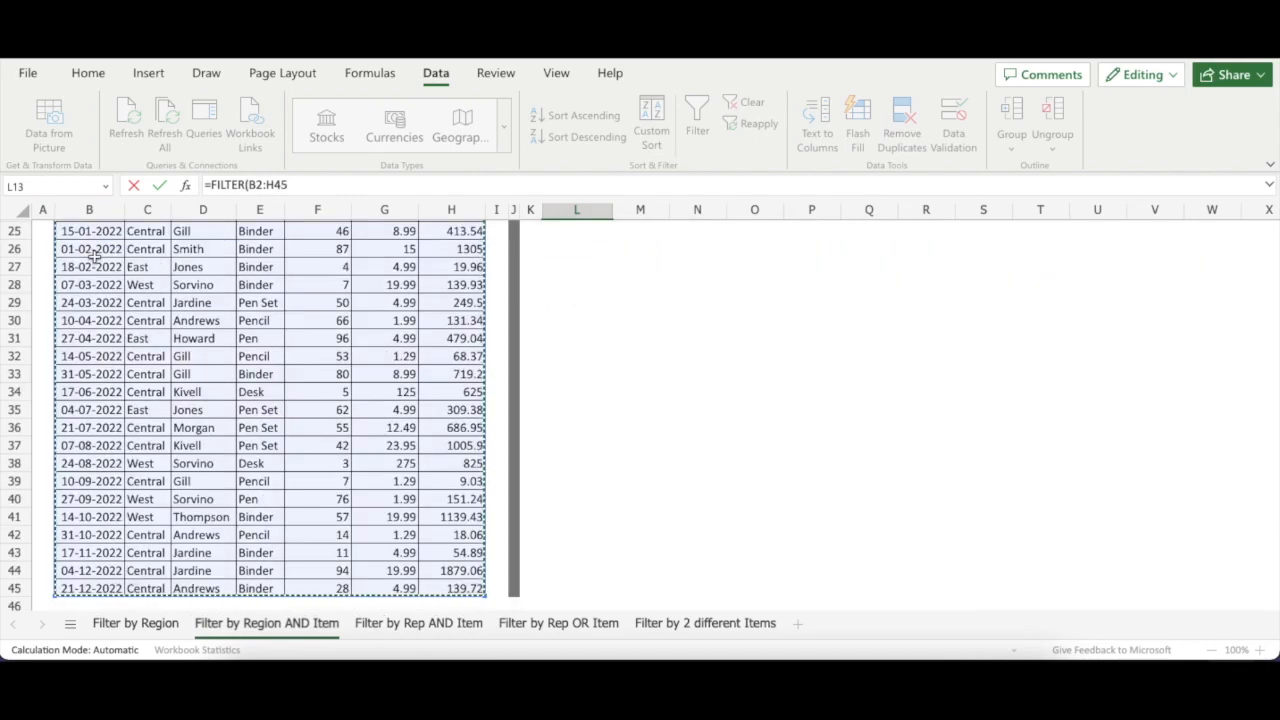
pyautogui.write(',')
pyautogui.scroll(8, 600, 360)
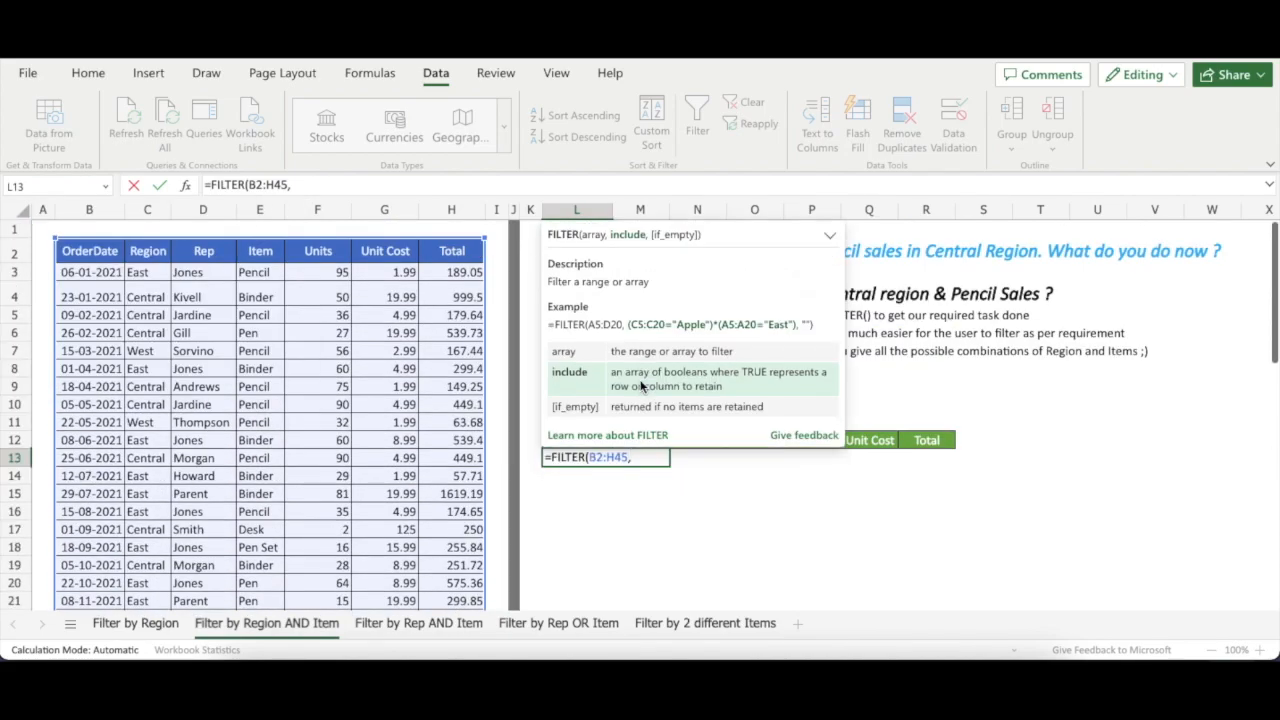
# Add the region condition (C2:C45=M9), enclosed in parentheses, as the include argument of the FILTER formula
pyautogui.moveTo(161, 251); pyautogui.dragTo(148, 588)
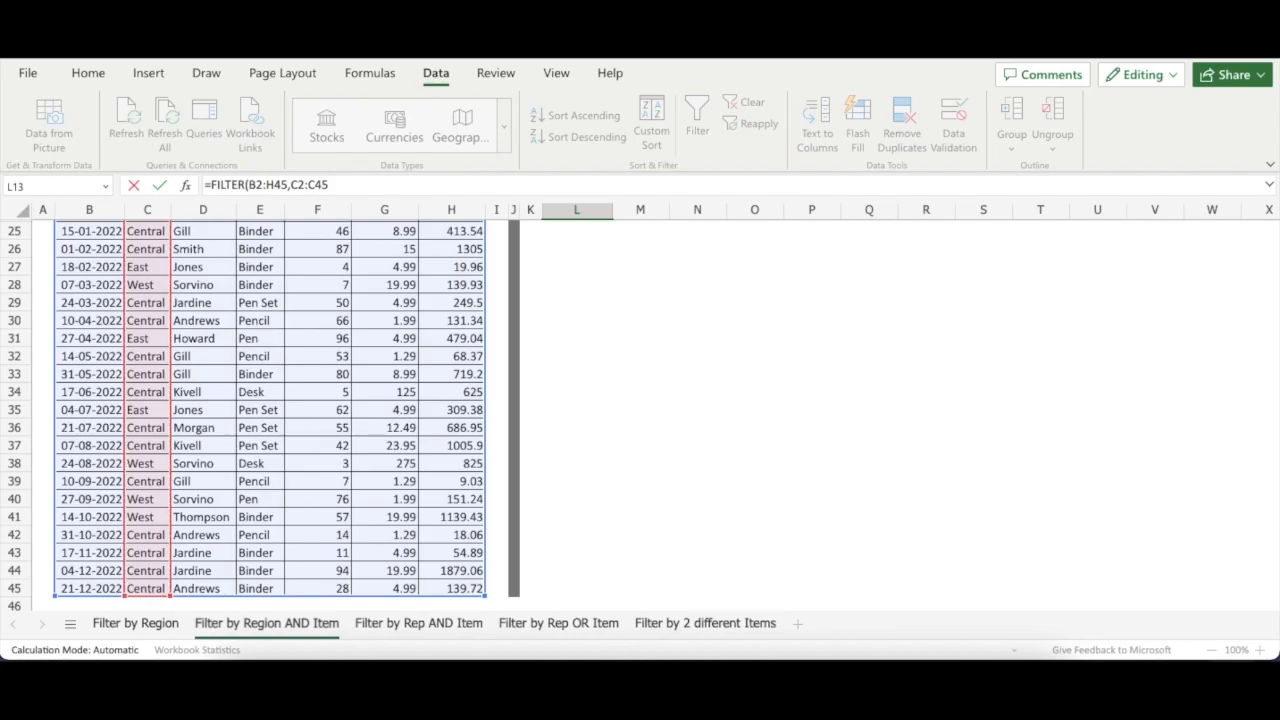
pyautogui.write('=')
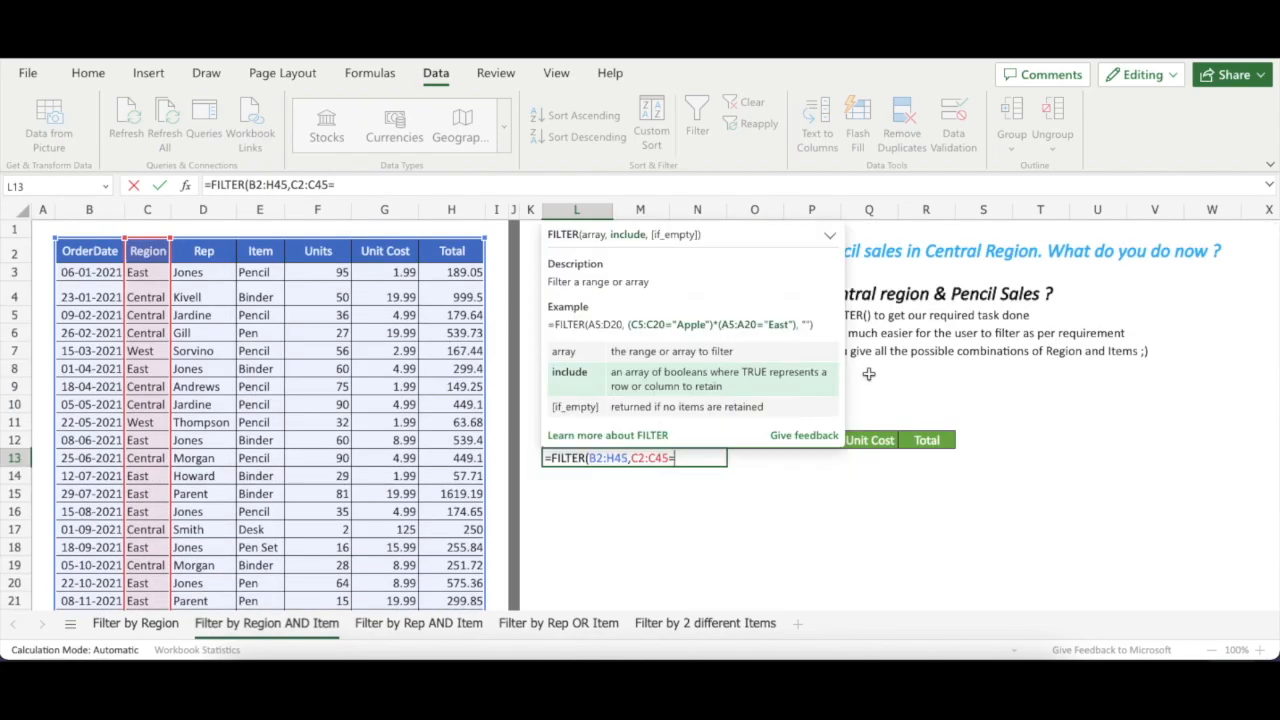
pyautogui.click(869, 374)
pyautogui.press('Left')
pyautogui.press('Left')
pyautogui.press('Down')
pyautogui.press('Down')
pyautogui.press('Left')
pyautogui.press('Left')
pyautogui.press('Up')
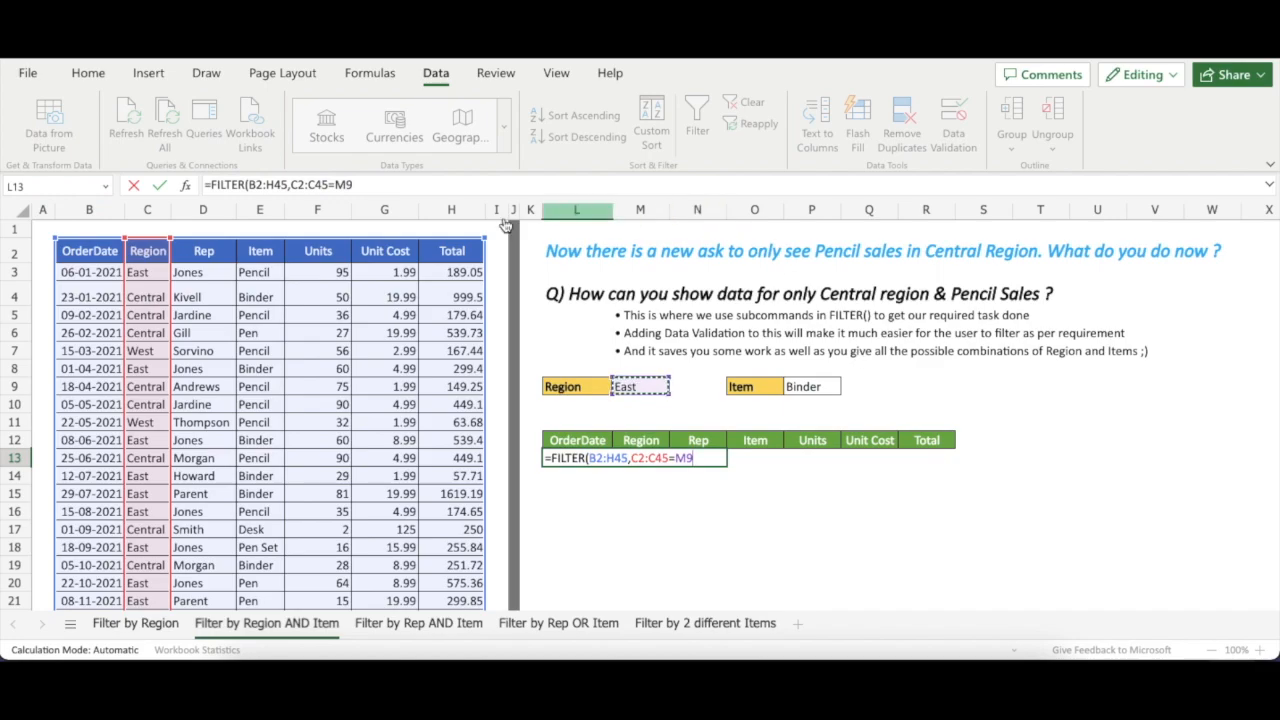
pyautogui.click(294, 185)
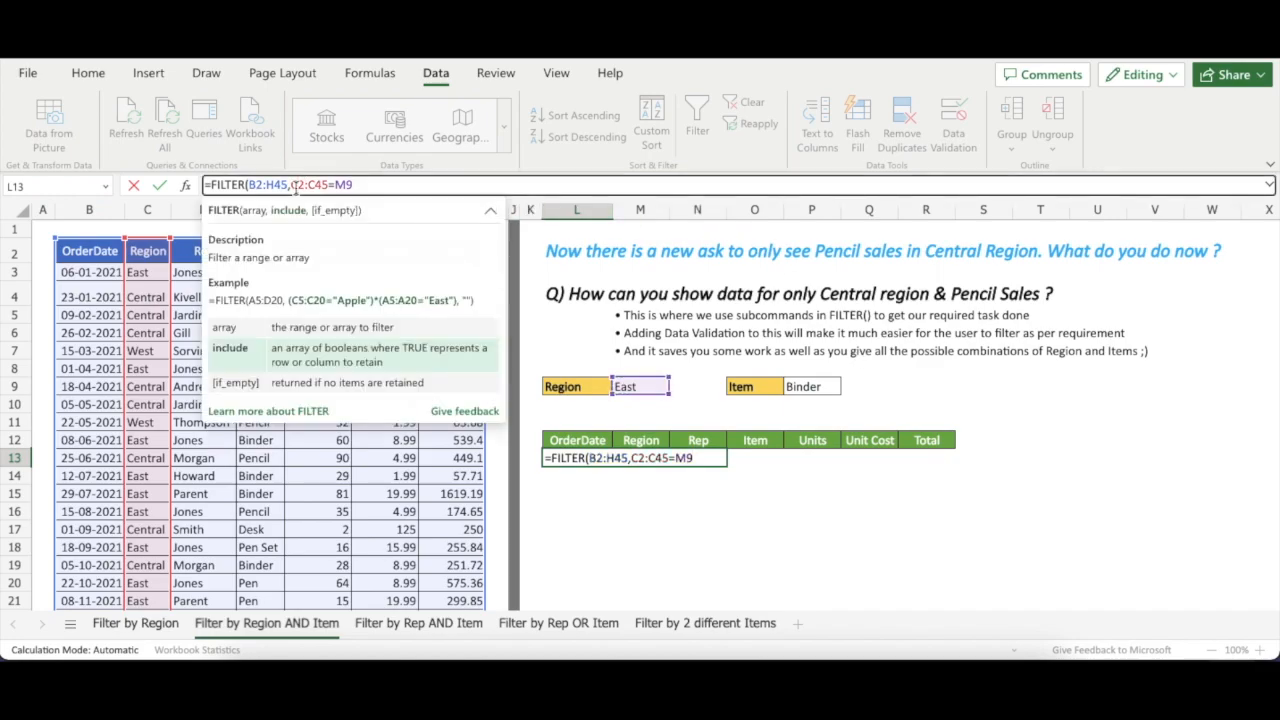
pyautogui.write('(')
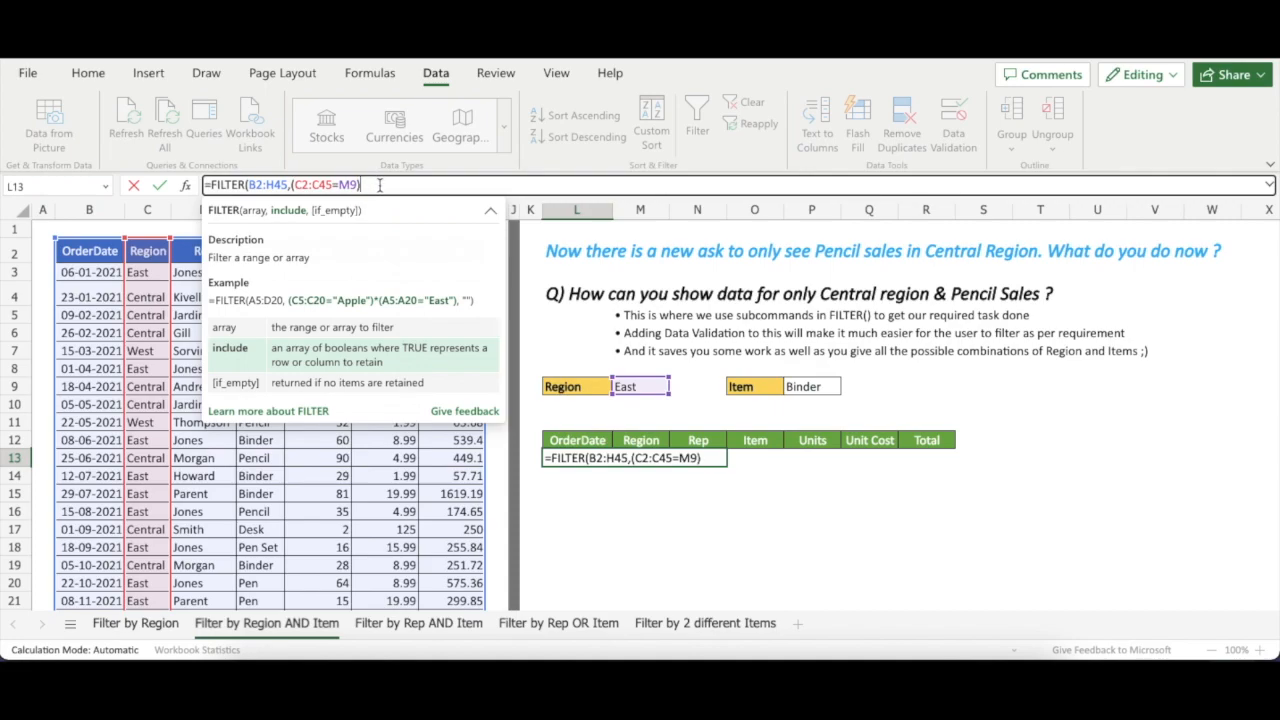
# Multiply the region condition by (E2:E45=P9), return "Not Found" when nothing matches, and enter the FILTER formula in L13
pyautogui.click(188, 254)
pyautogui.press('Right')
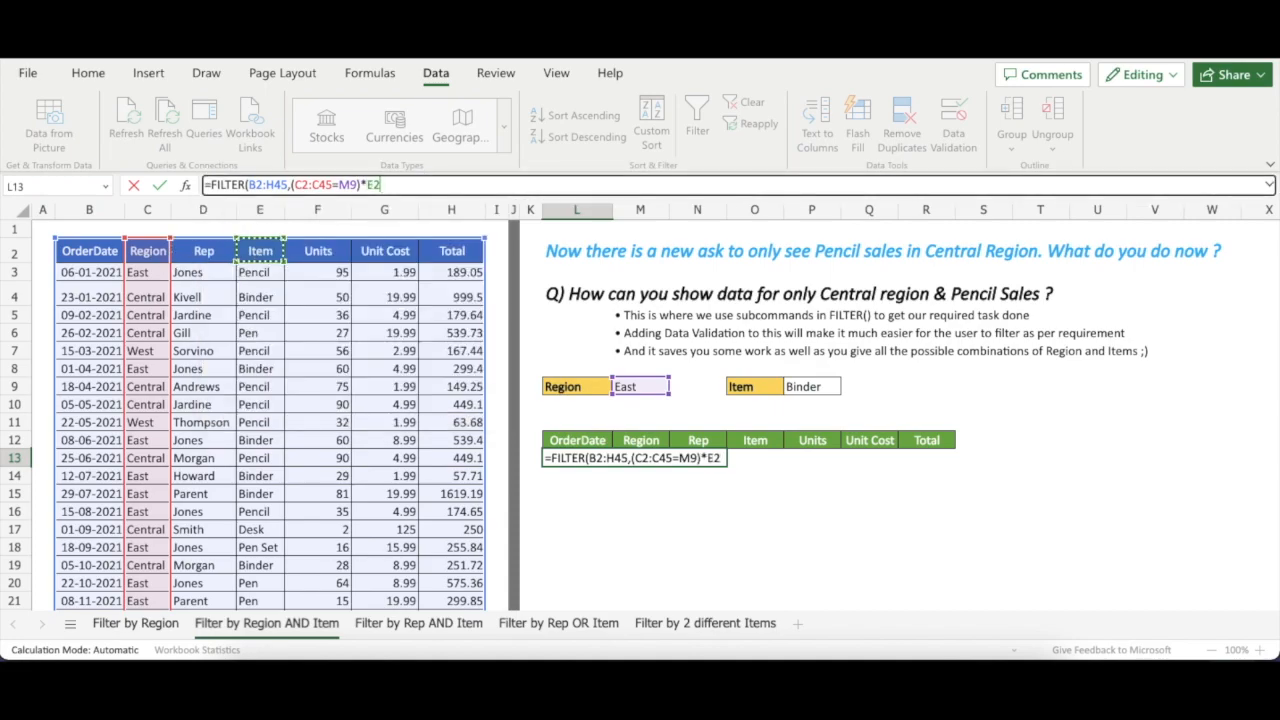
pyautogui.write(':E45=')
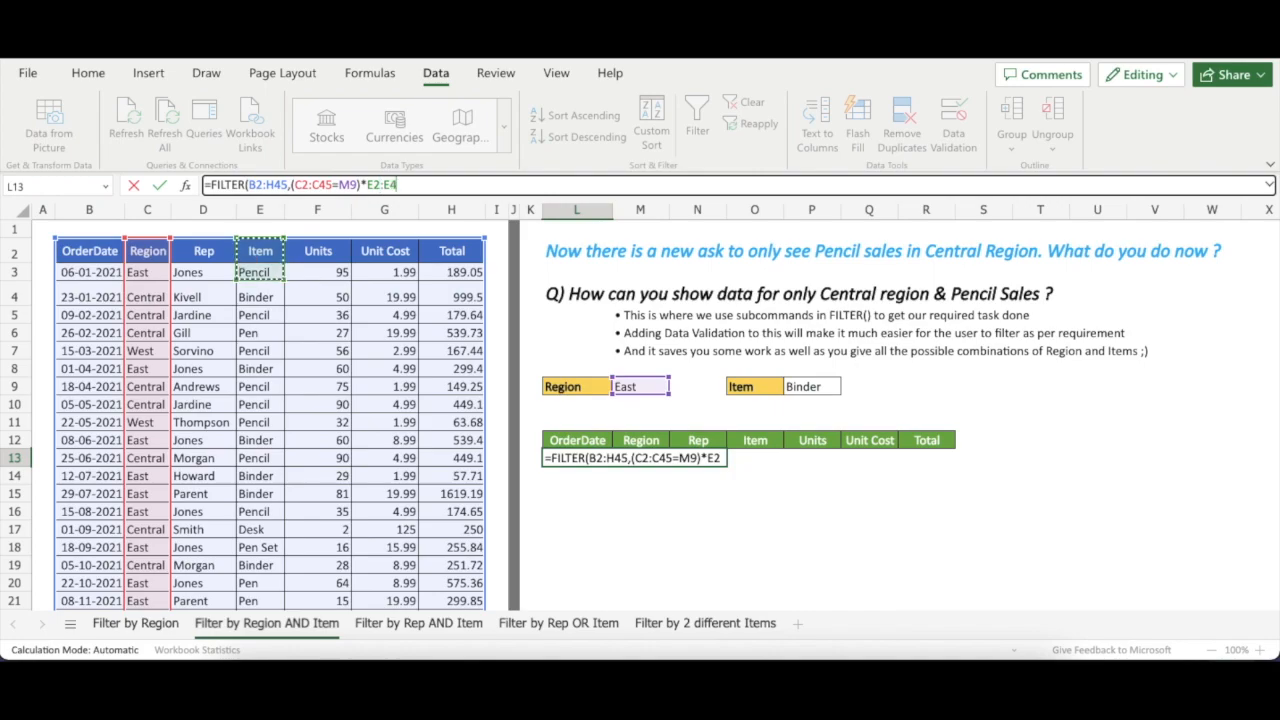
pyautogui.click(822, 386)
pyautogui.write(')')
pyautogui.click(369, 184)
pyautogui.write('(E2:E45=P9),')
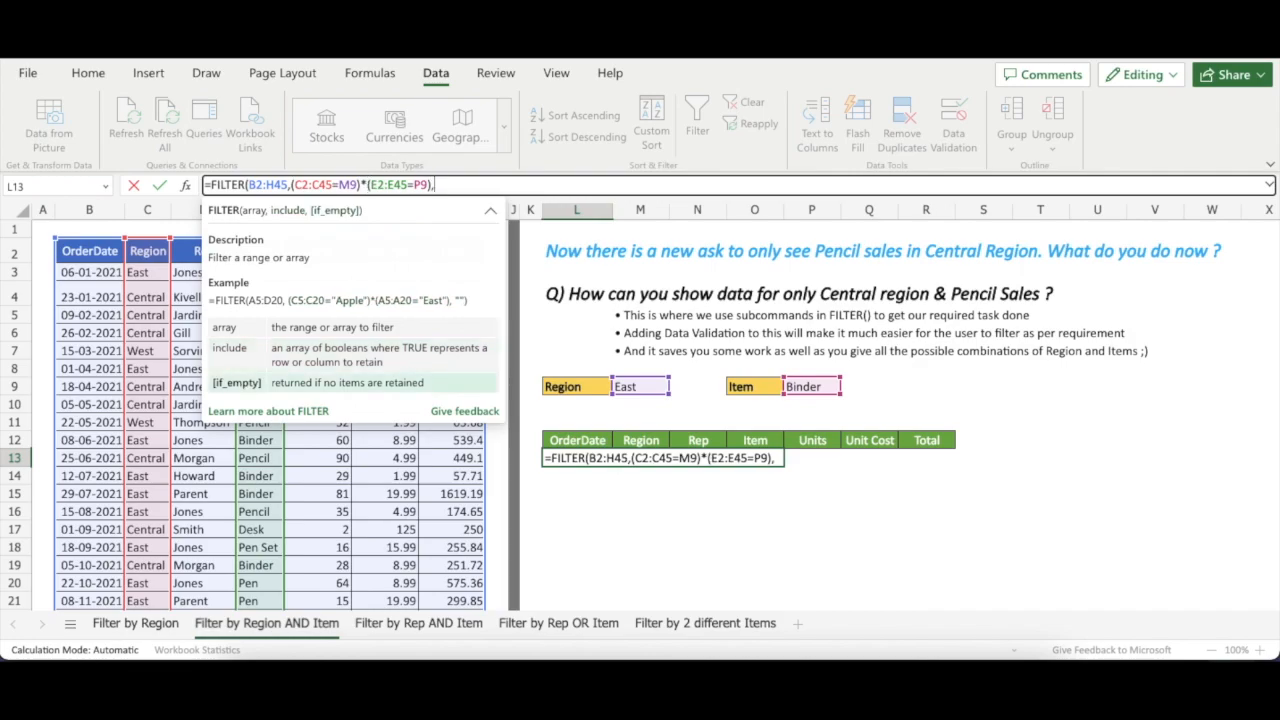
pyautogui.write('"Not Found")')
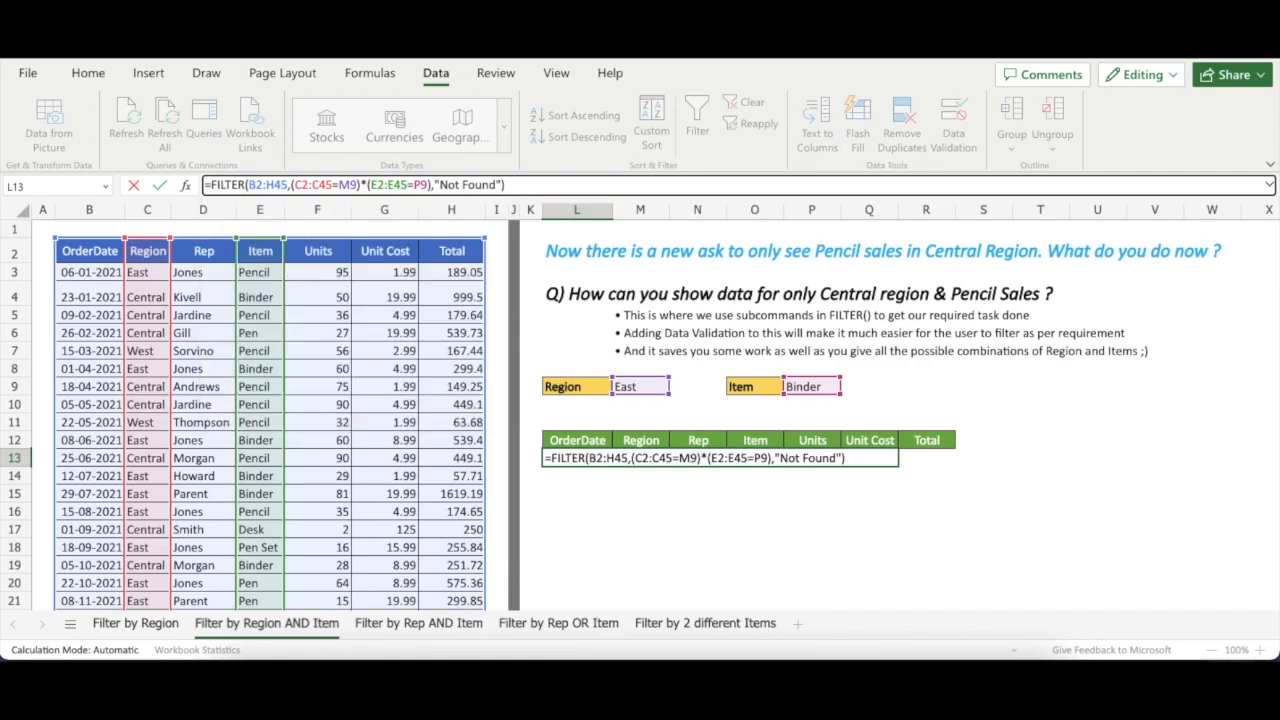
pyautogui.press('Return')
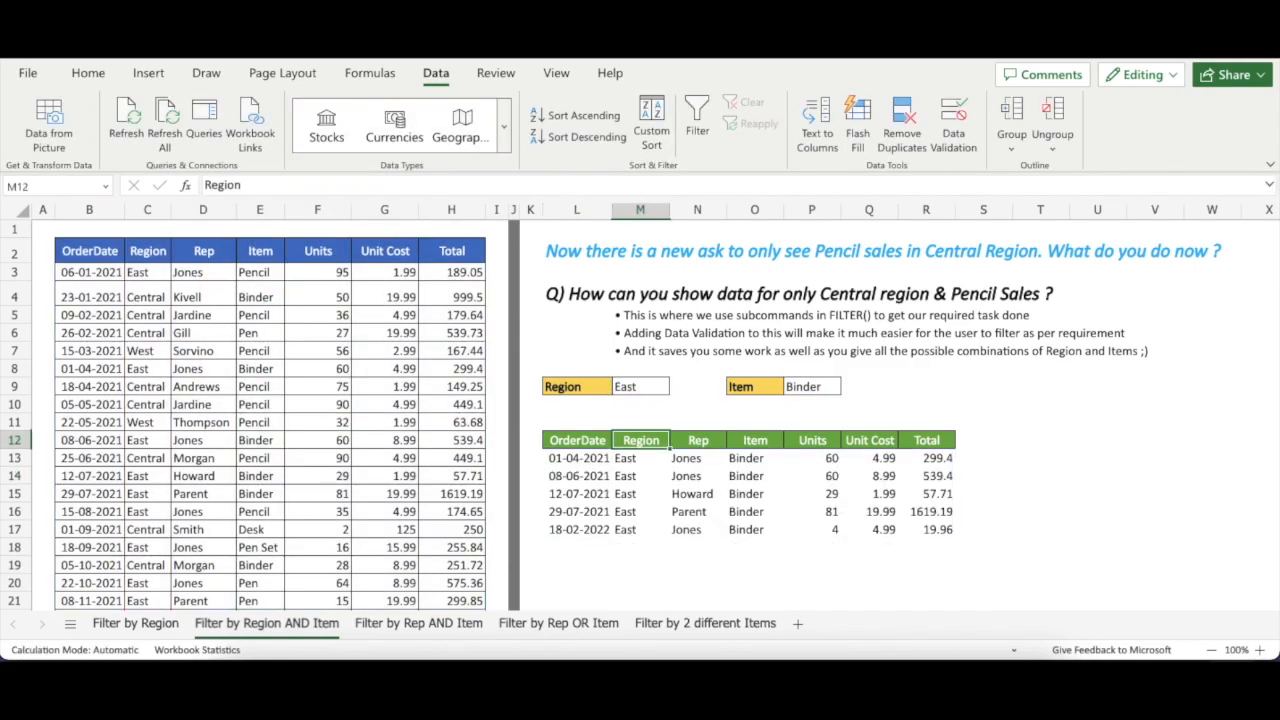
# Set the Item selector in P9 to Desk
pyautogui.press('Up')
pyautogui.press('Right')
pyautogui.press('Right')
pyautogui.press('Right')
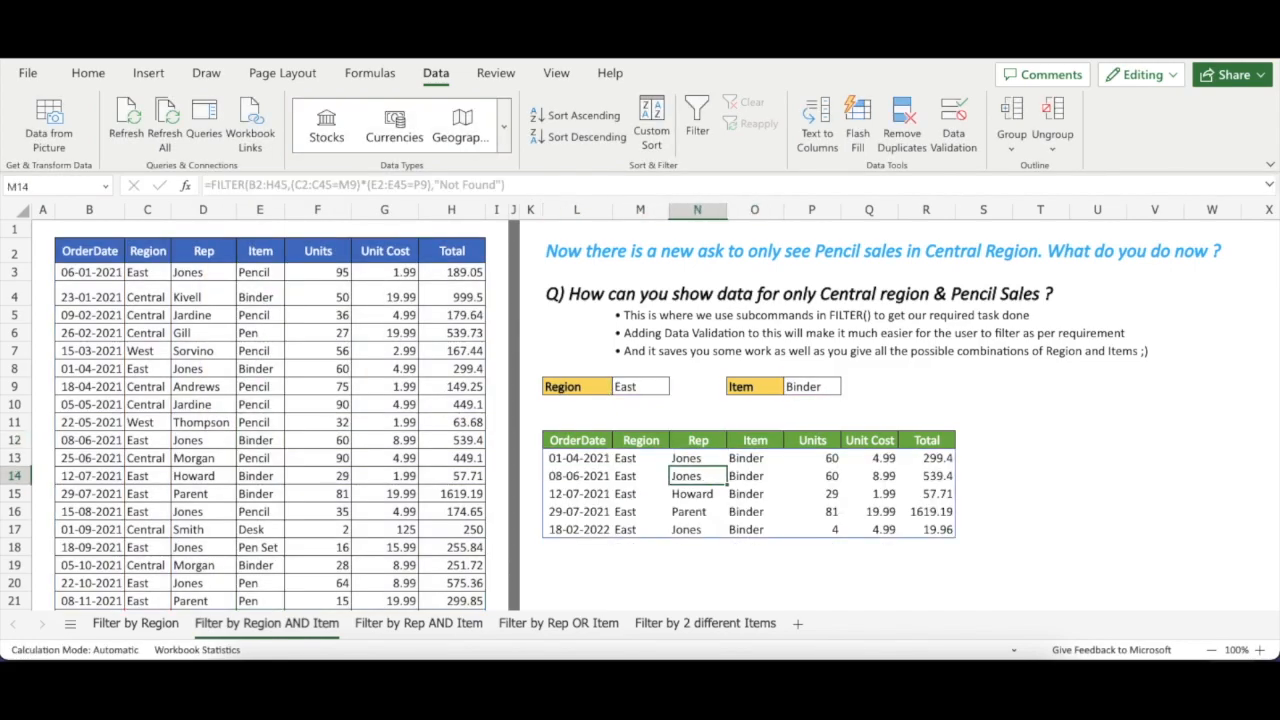
pyautogui.press('Up')
pyautogui.press('Up')
pyautogui.press('Up')
pyautogui.press('Up')
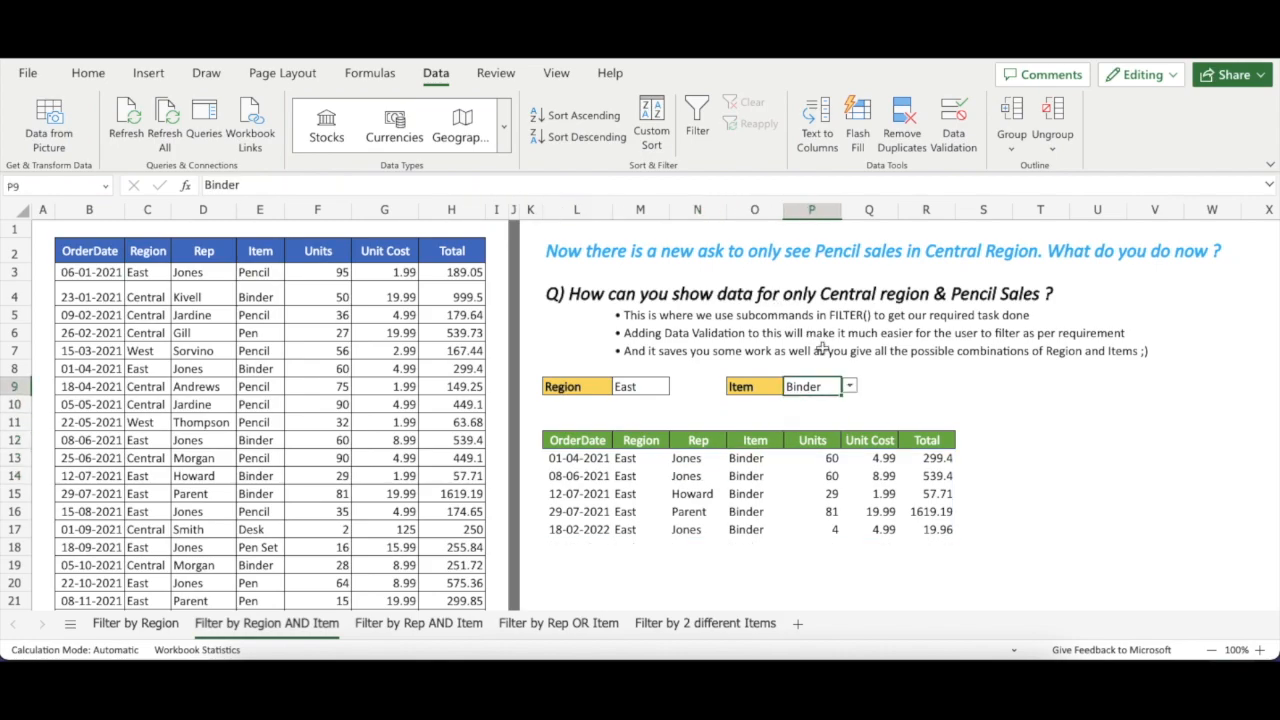
pyautogui.click(849, 386)
pyautogui.click(830, 404)
pyautogui.click(849, 386)
pyautogui.click(812, 466)
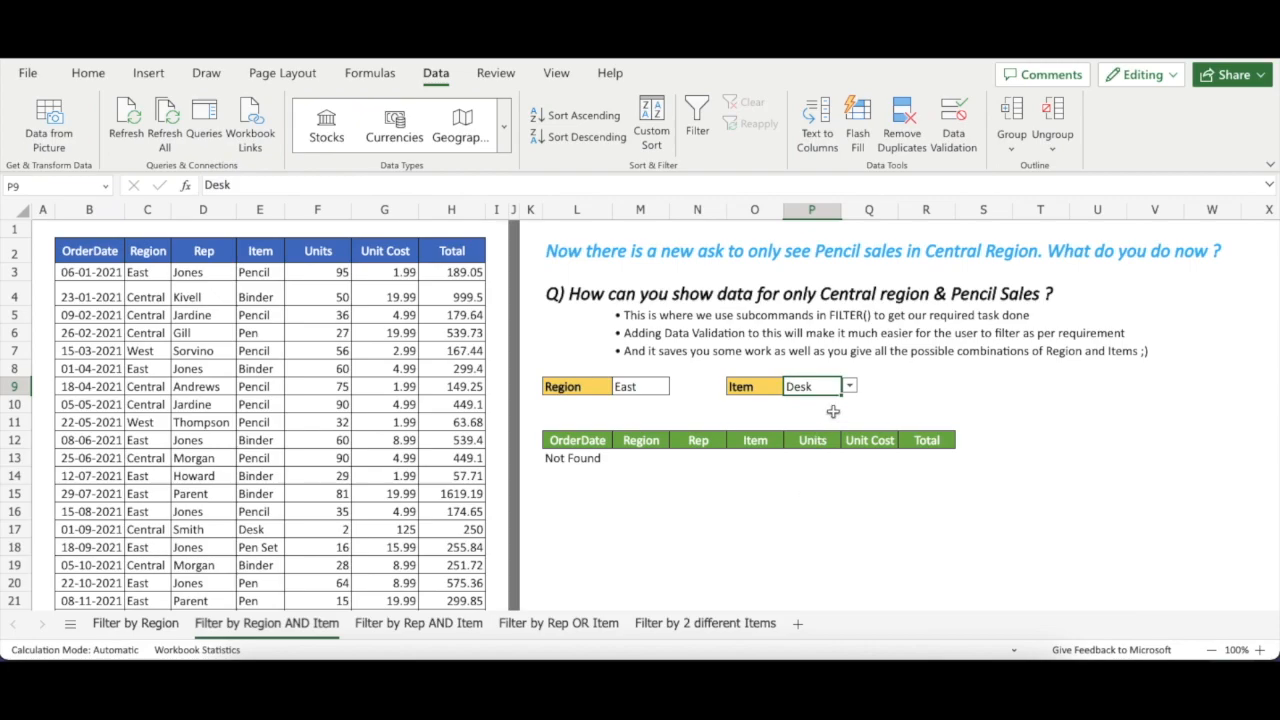
# Set the Region selector in M9 to Central
pyautogui.click(657, 388)
pyautogui.click(678, 386)
pyautogui.click(631, 430)
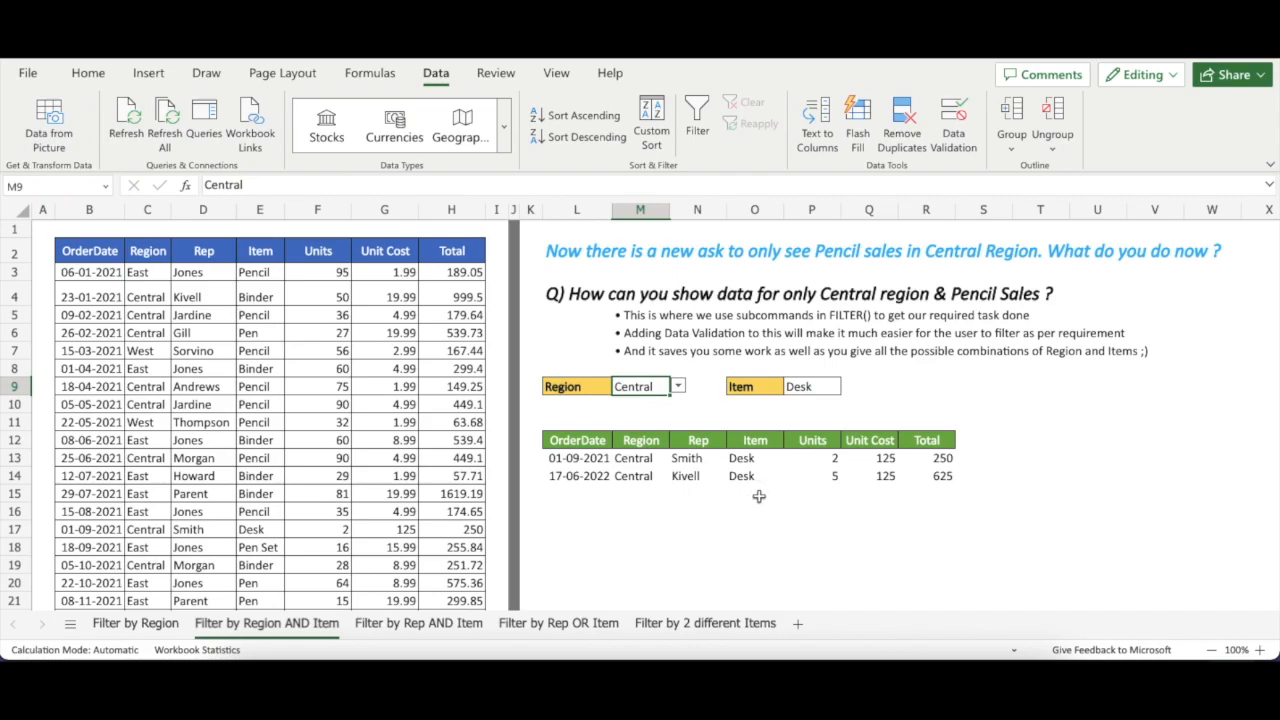
# Examine the combined include argument (C2:C45=M9)*(E2:E45=P9) in L13's FILTER formula, leaving it without edits
pyautogui.click(646, 457)
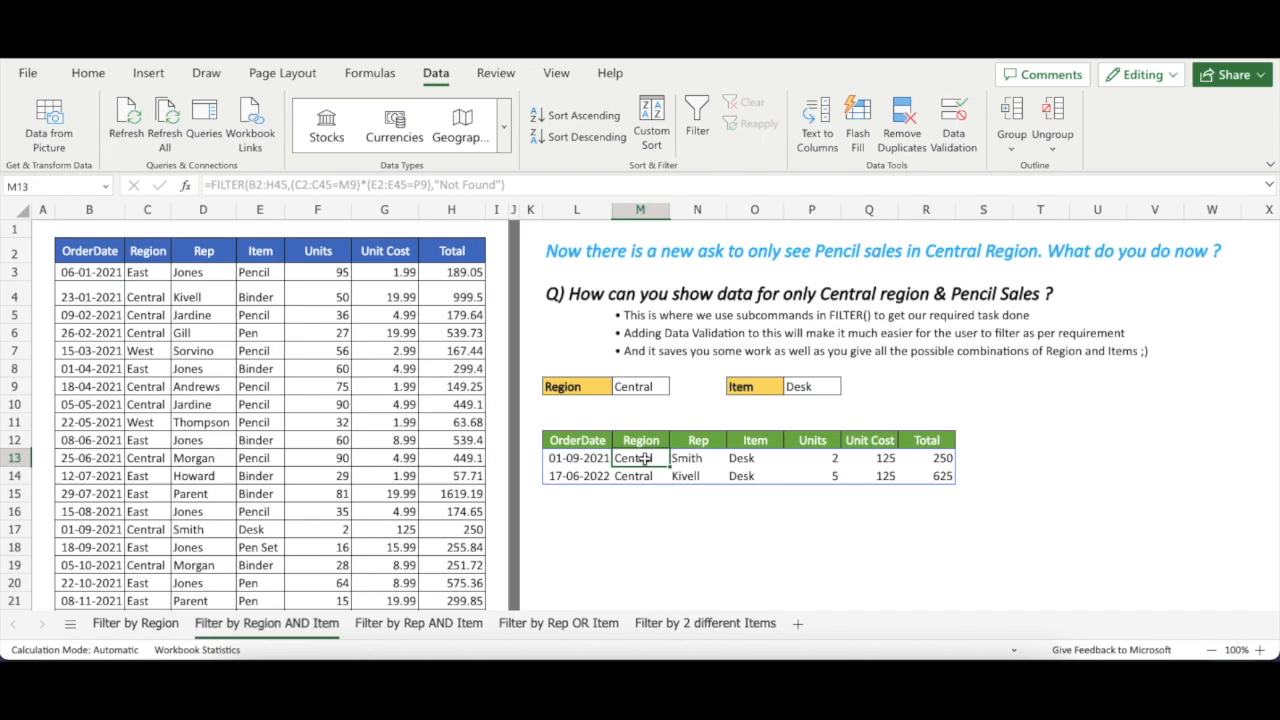
pyautogui.click(580, 463)
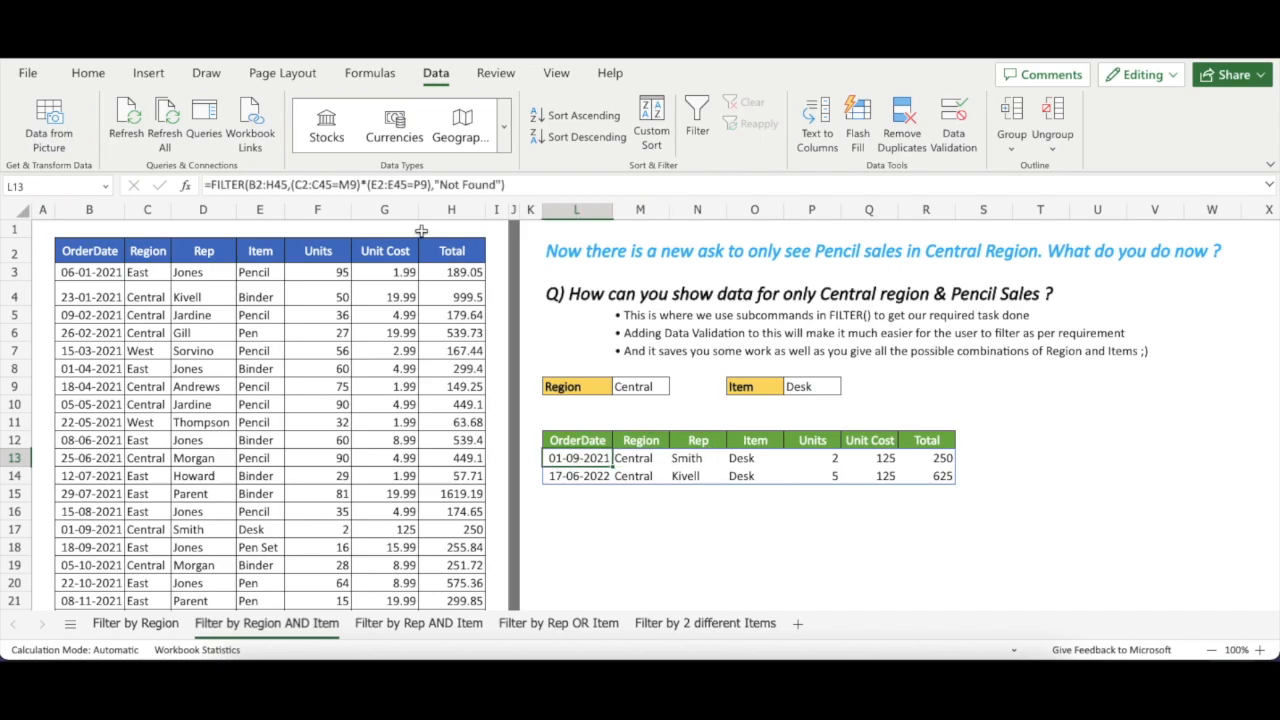
pyautogui.click(368, 186)
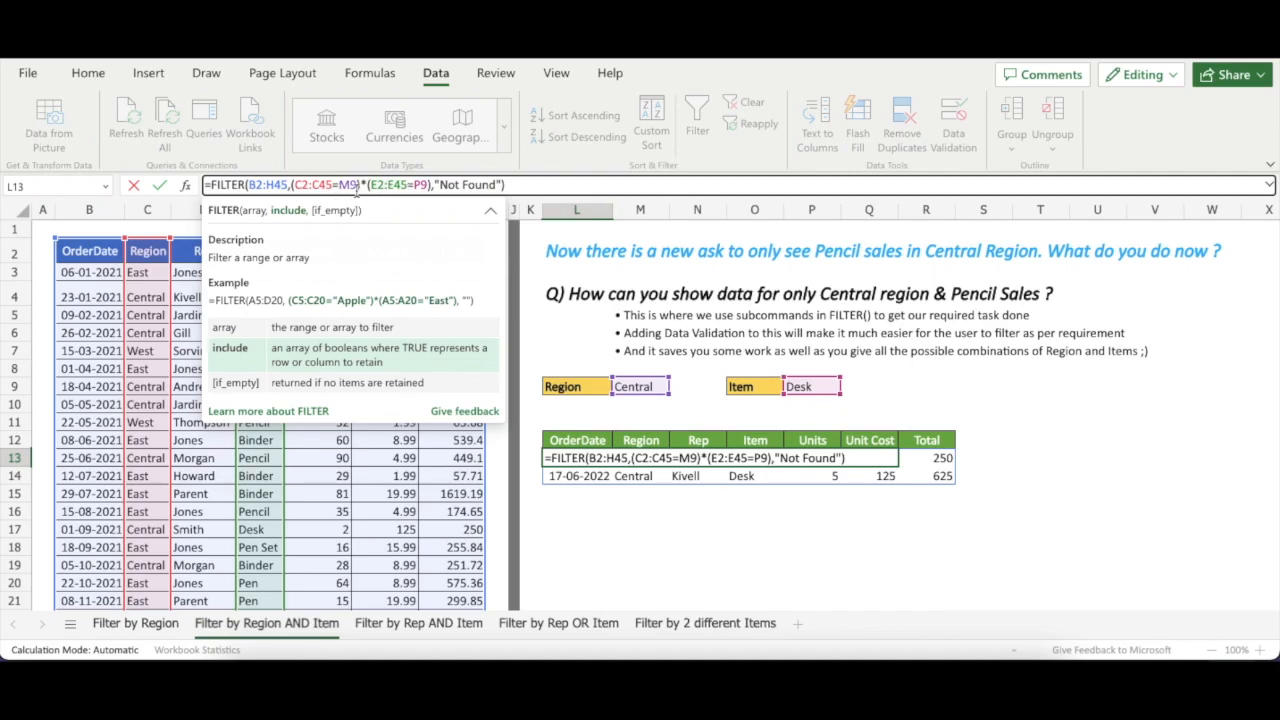
pyautogui.moveTo(295, 185); pyautogui.dragTo(434, 185)
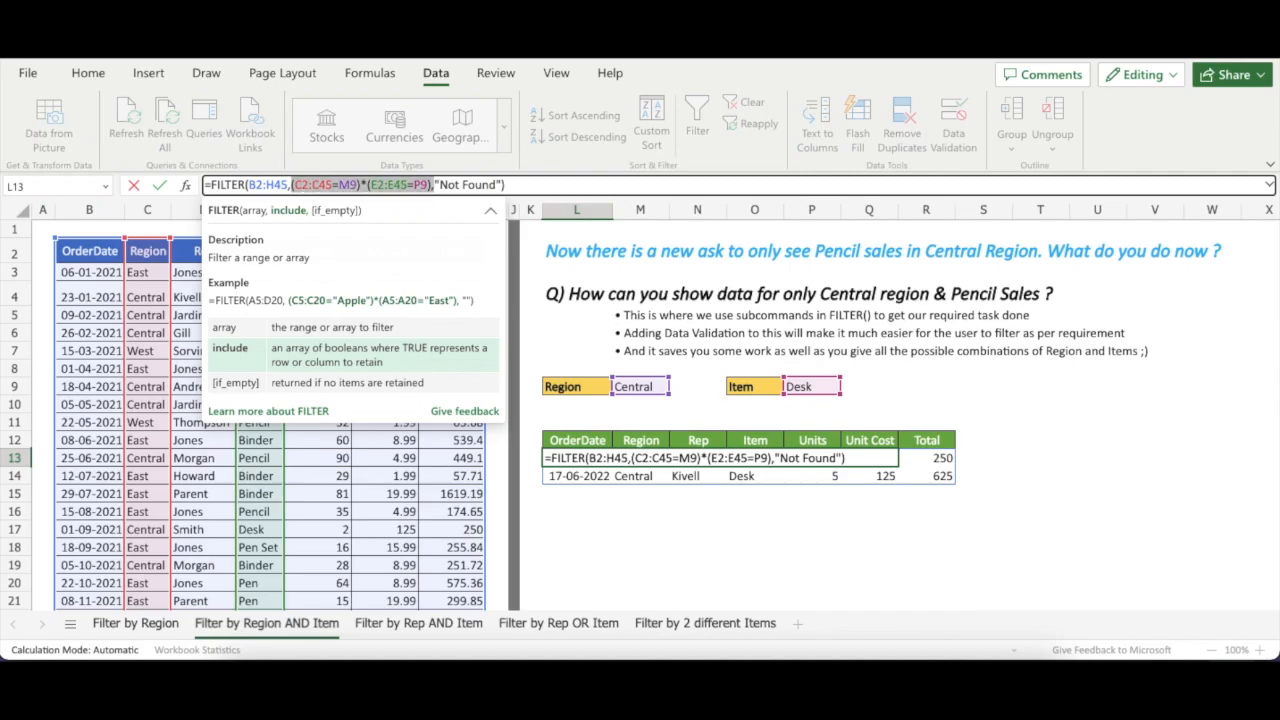
pyautogui.press('Escape')
pyautogui.click(662, 418)
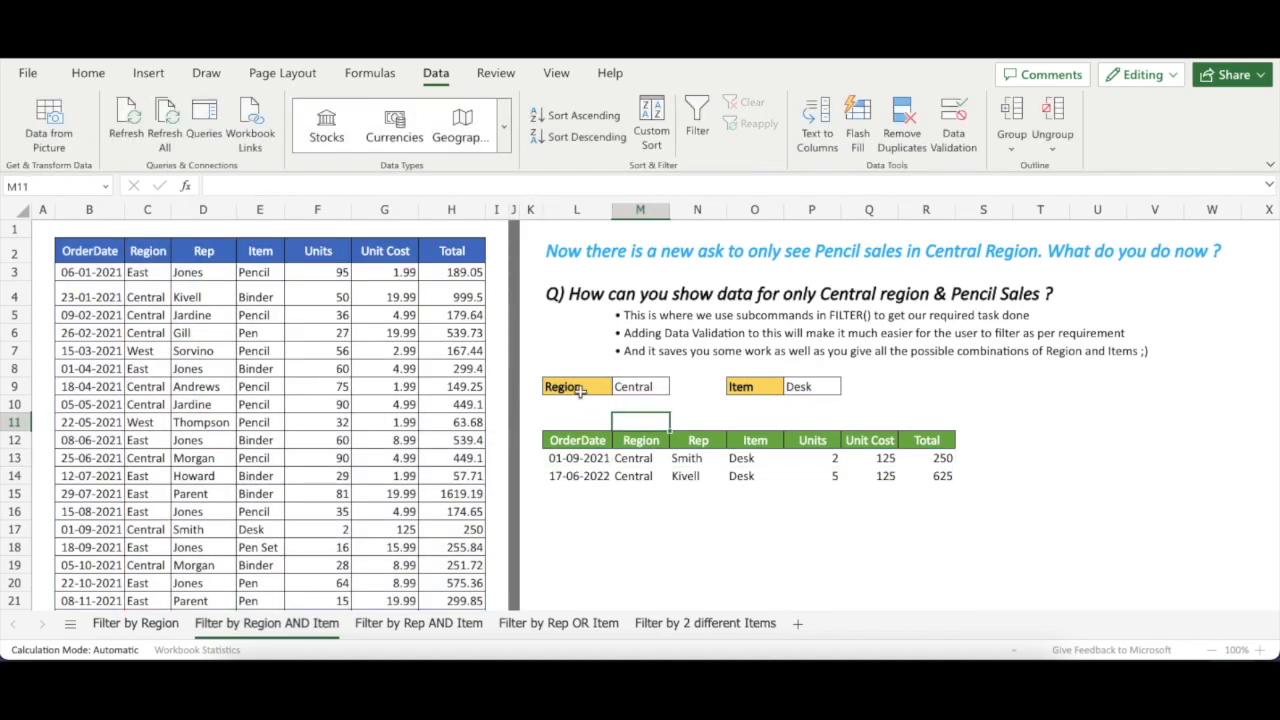
# Open the Filter by Rep AND Item sheet and examine the * operator joining the two conditions in L13's FILTER formula
pyautogui.click(438, 624)
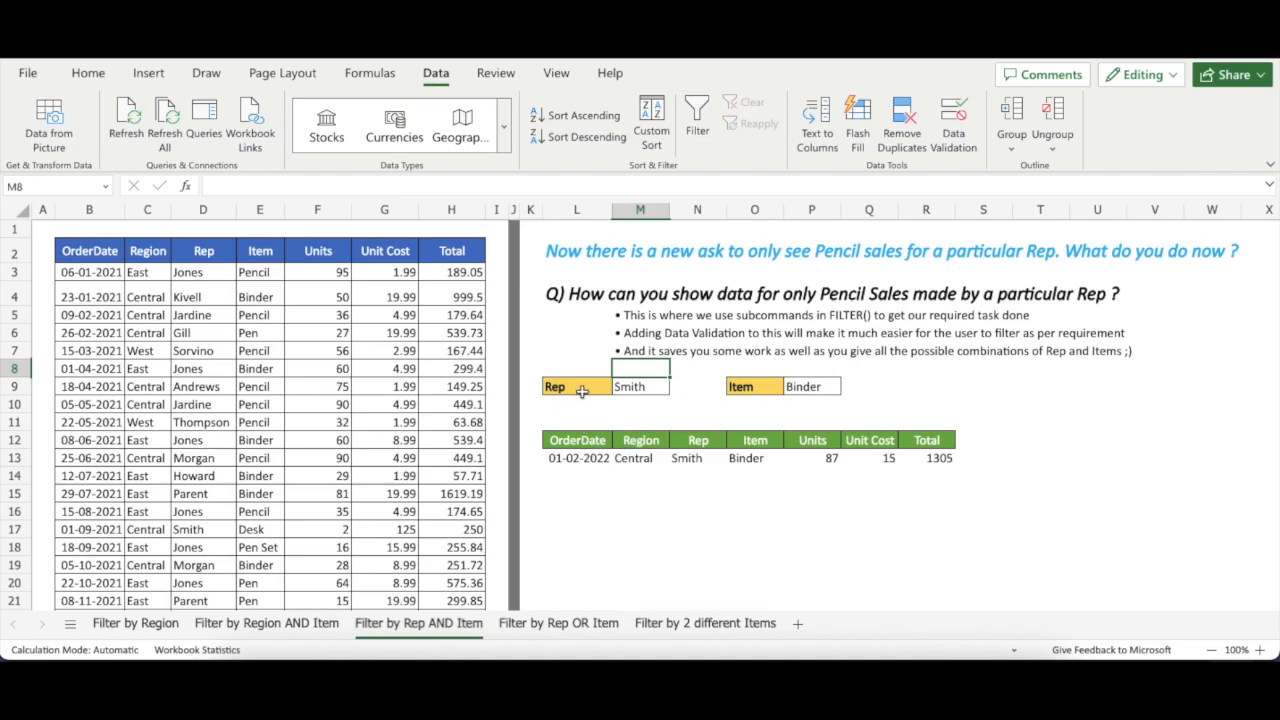
pyautogui.click(572, 458)
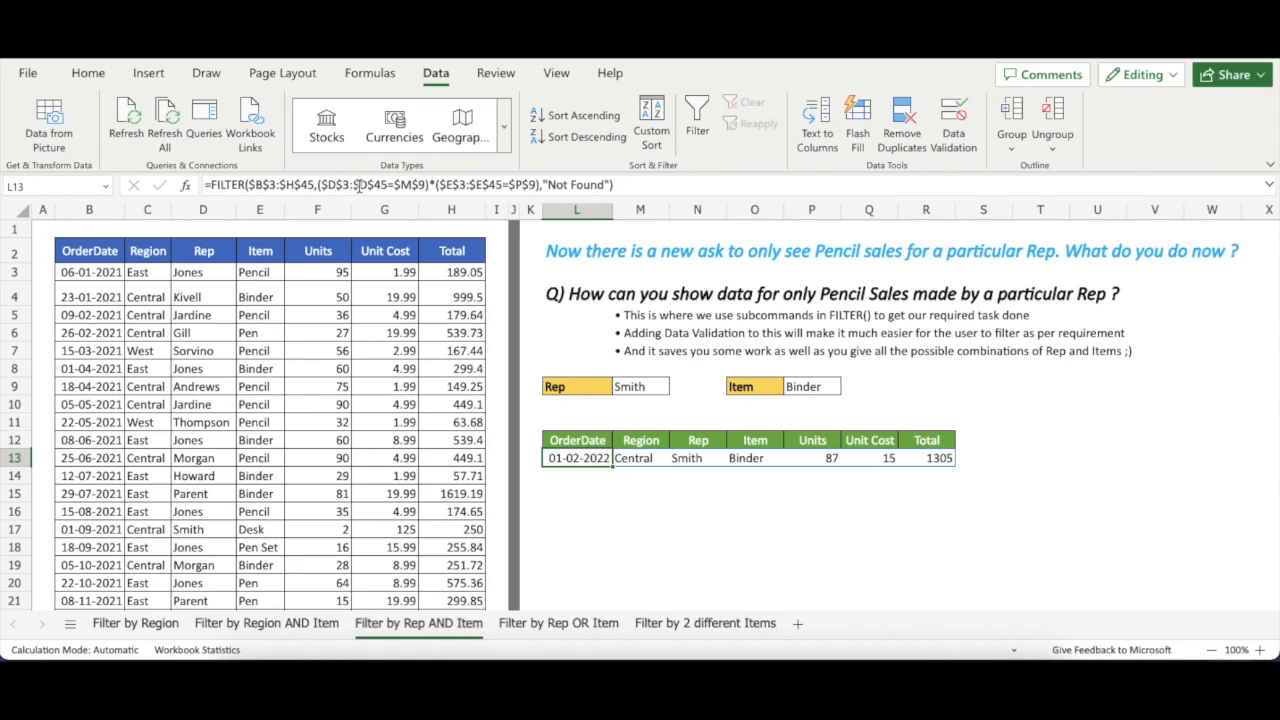
pyautogui.click(434, 190)
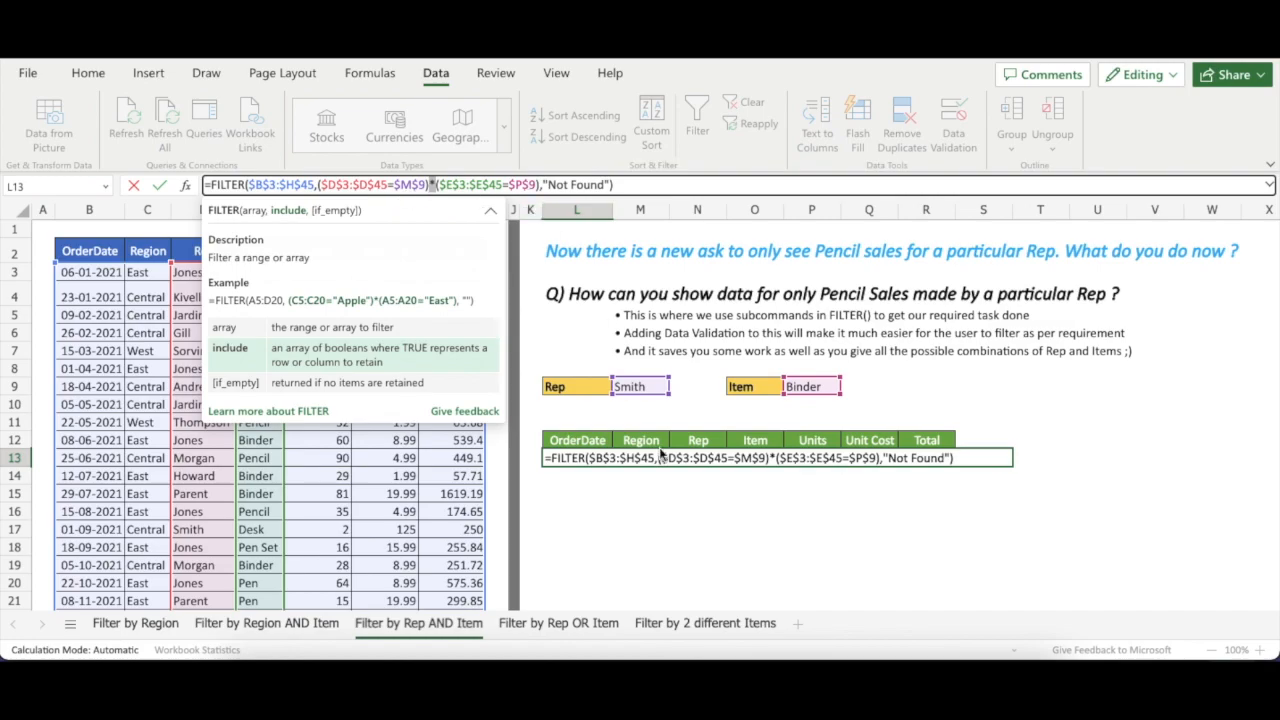
pyautogui.press('Return')
# Set the Item selector in P9 of the Filter by Rep AND Item sheet to Pen Set
pyautogui.click(830, 388)
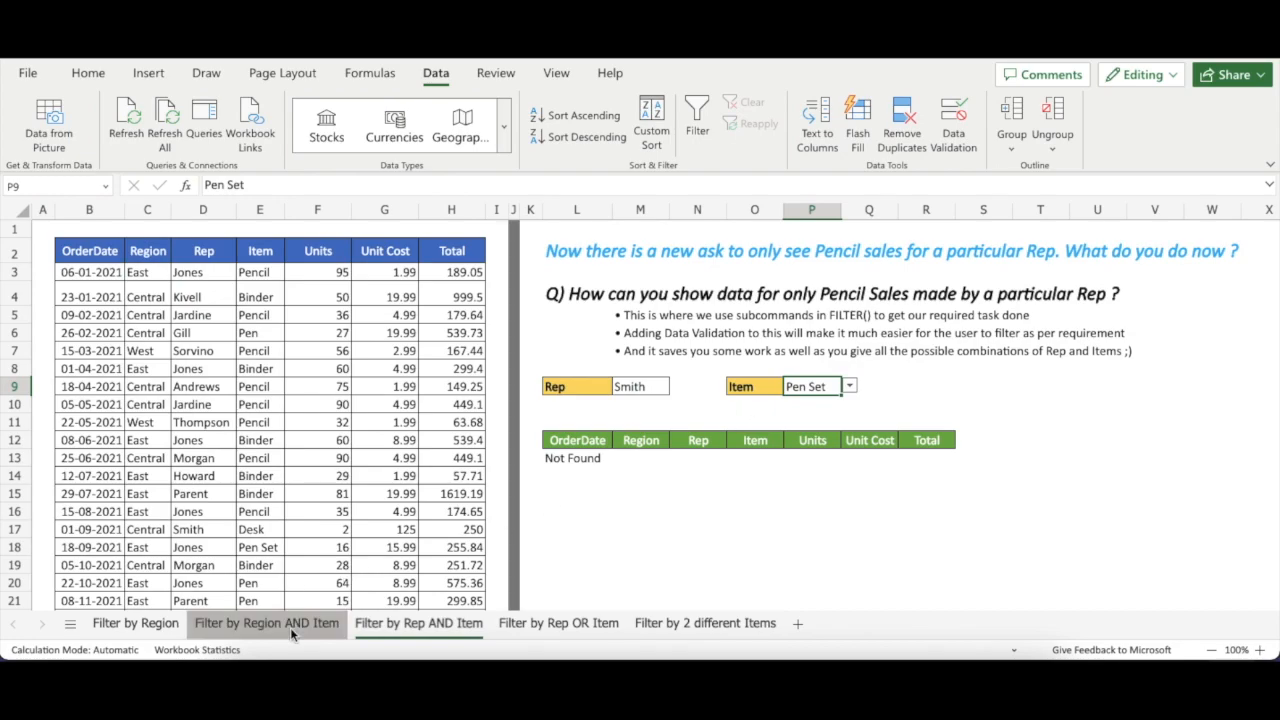
pyautogui.click(290, 627)
pyautogui.click(445, 626)
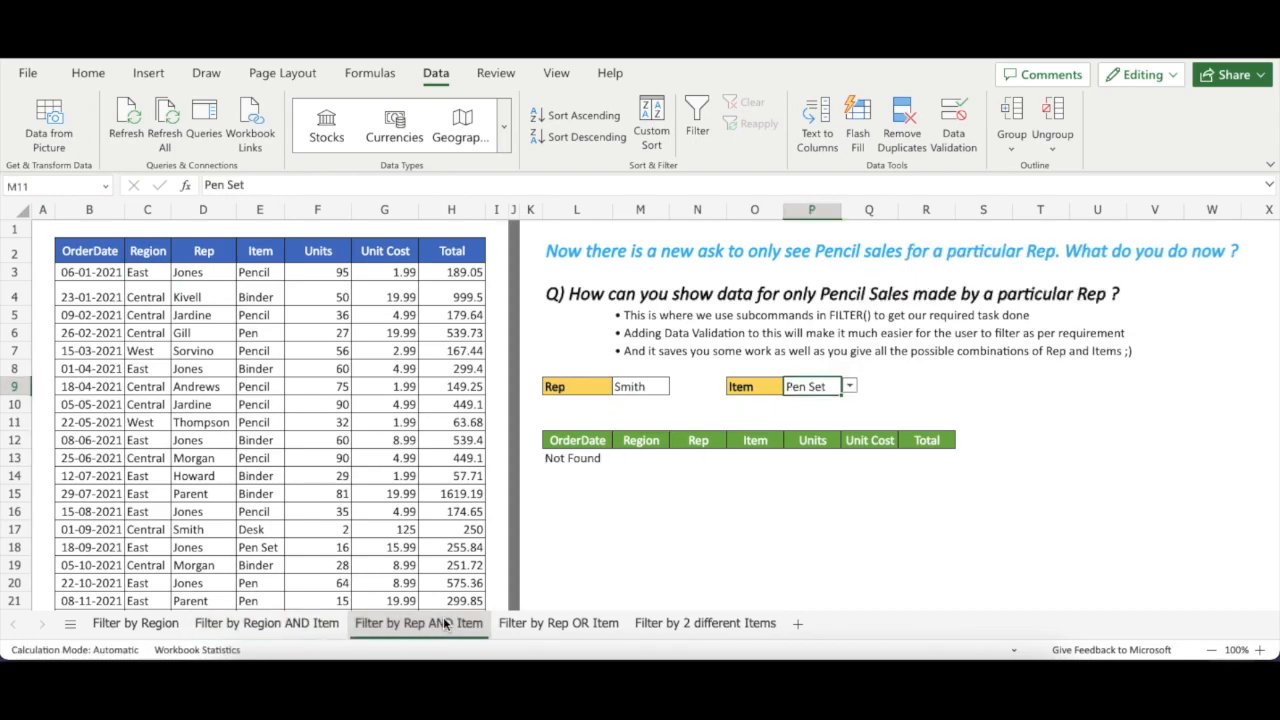
# Open the Filter by Rep OR Item sheet and go to the empty area beside its Rep and Item selectors
pyautogui.click(545, 624)
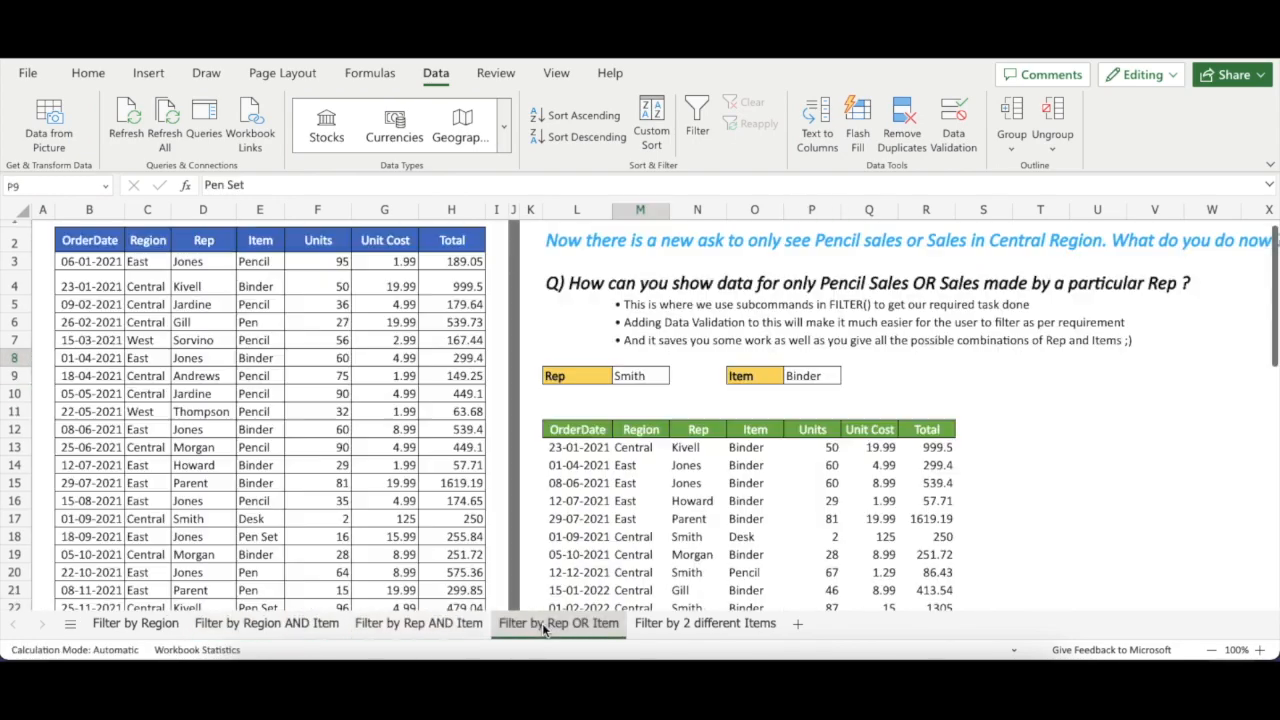
pyautogui.click(672, 410)
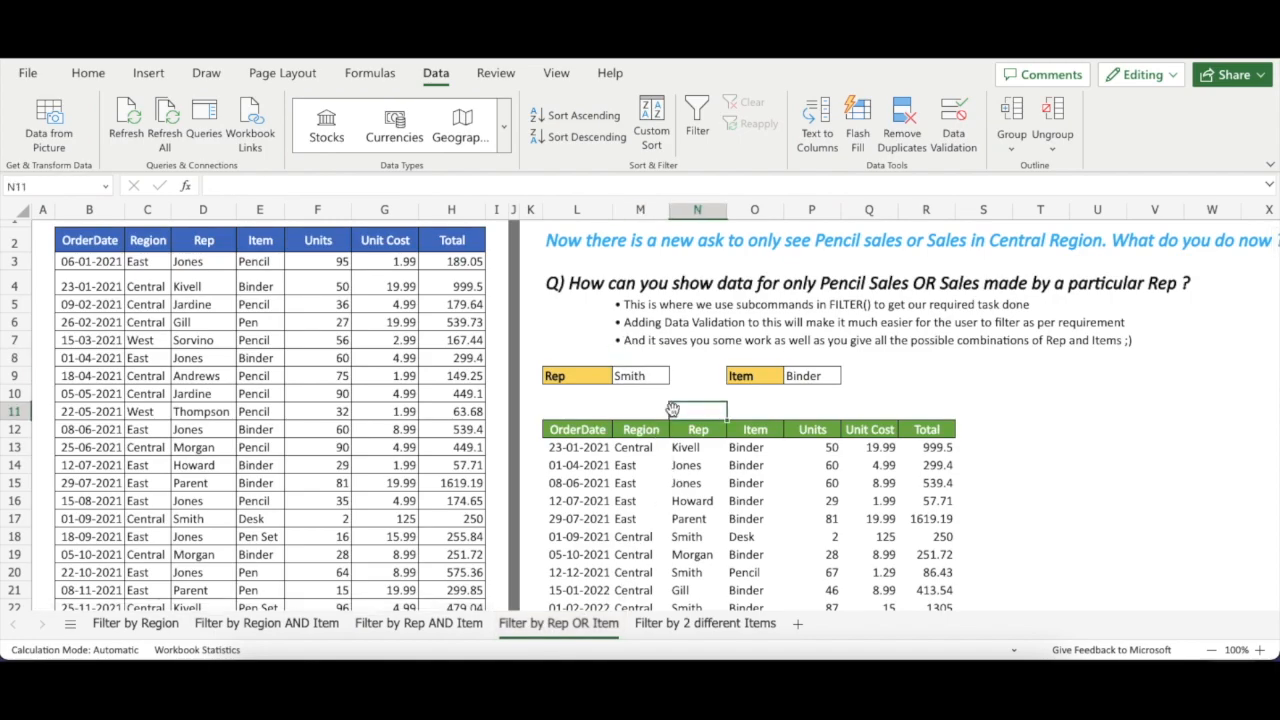
pyautogui.click(685, 391)
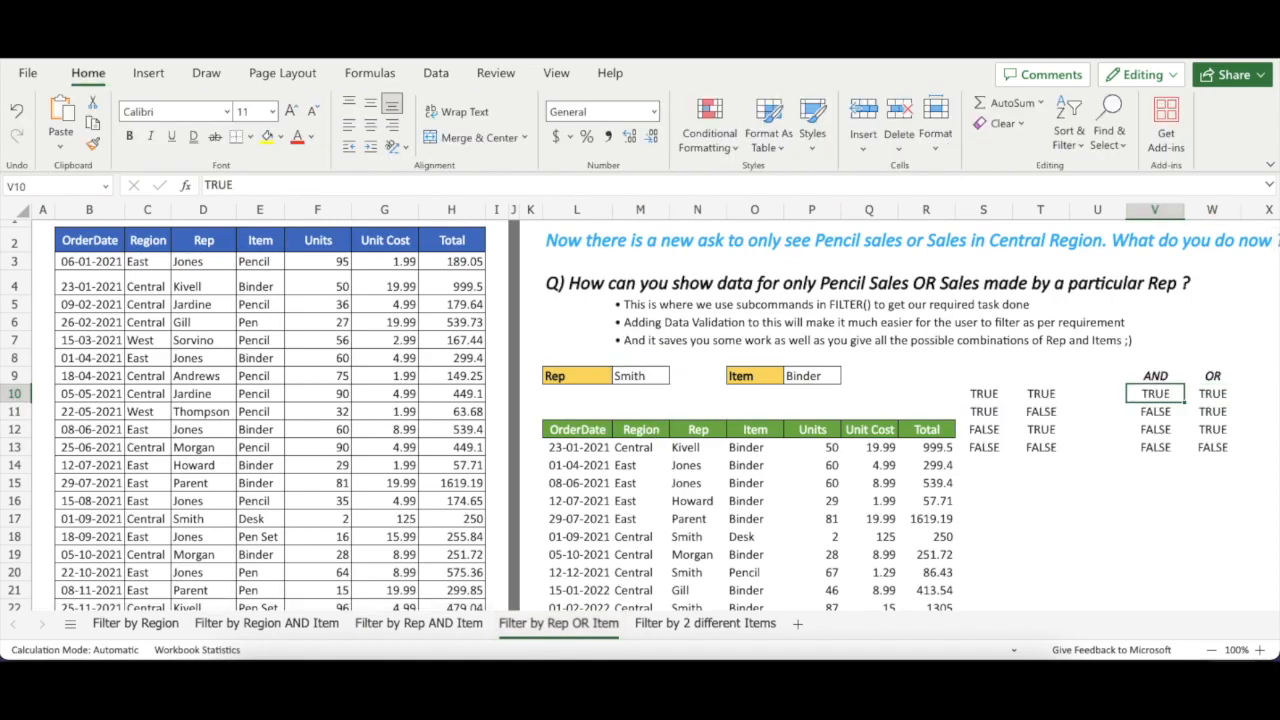
# Fill the AND and OR truth-table results in V10:W13 with yellow
pyautogui.moveTo(1155, 393); pyautogui.dragTo(1212, 447)
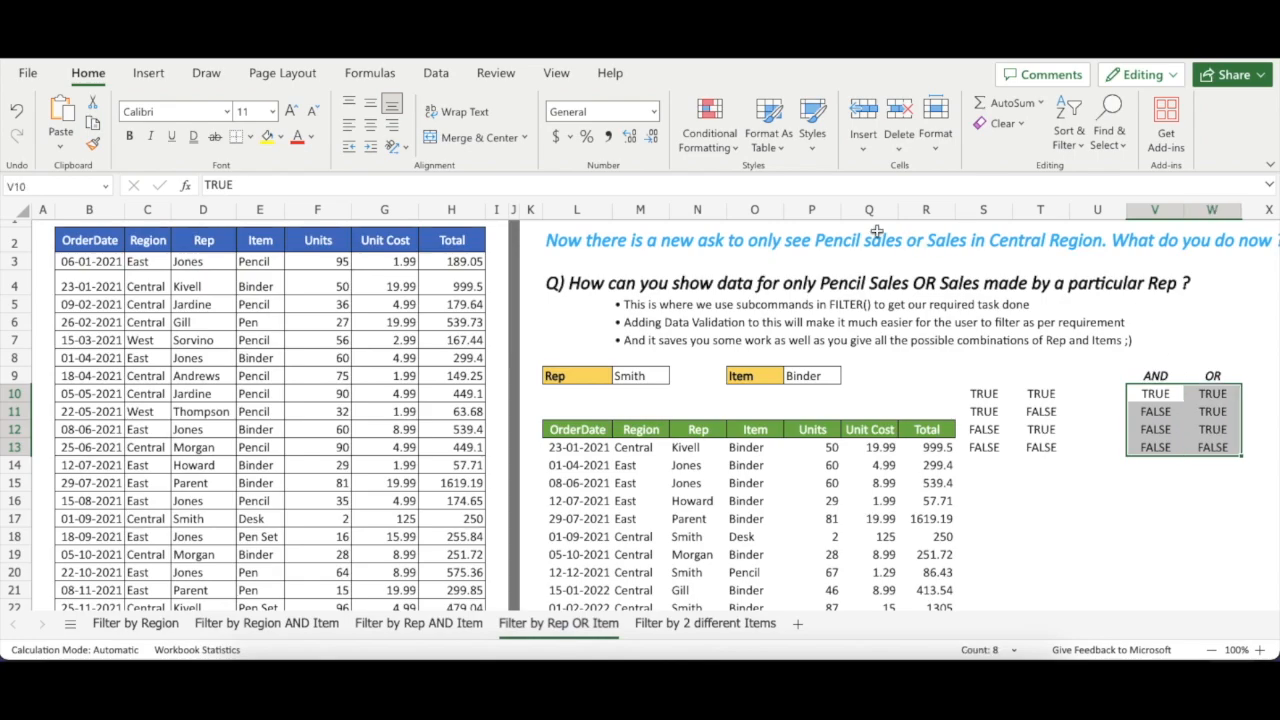
pyautogui.click(268, 138)
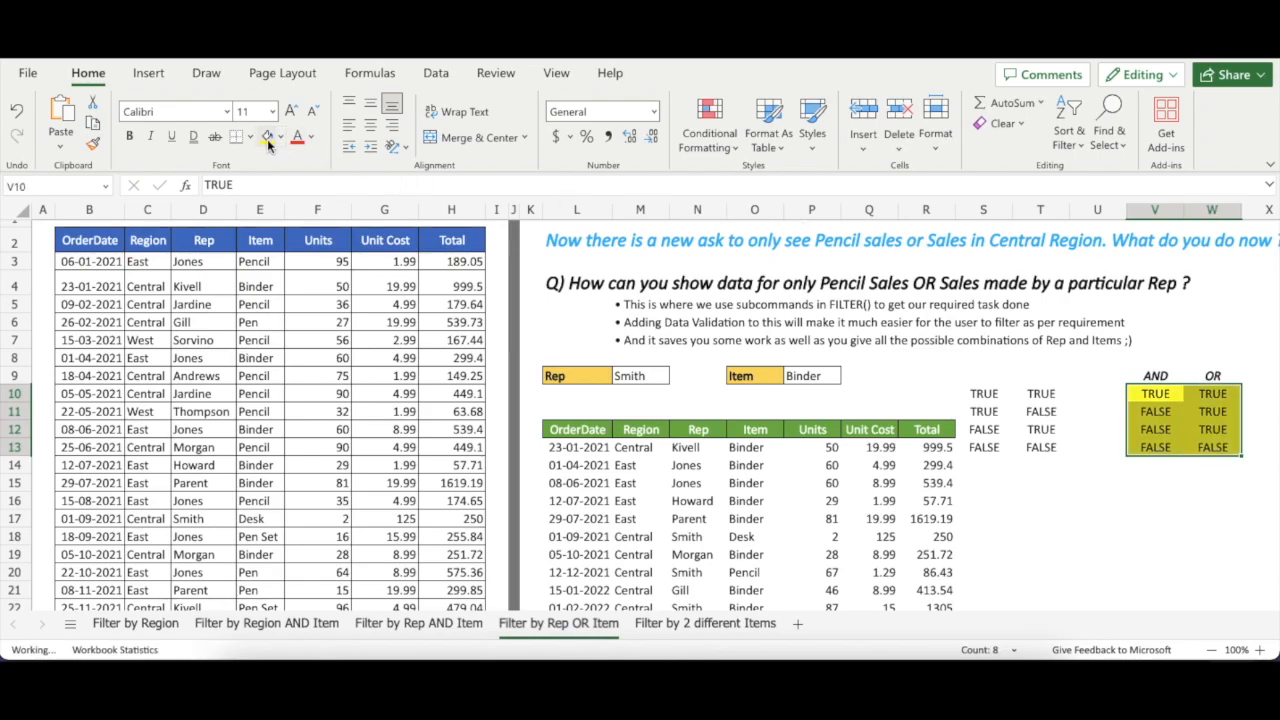
pyautogui.click(1133, 430)
# Compare the TRUE/FALSE pairs in S11:T13 row by row with their results in the AND and OR columns
pyautogui.moveTo(985, 418); pyautogui.dragTo(1040, 412)
pyautogui.click(1040, 412)
pyautogui.press('Right')
pyautogui.press('Right')
pyautogui.press('Right')
pyautogui.press('Right')
pyautogui.press('Down')
pyautogui.press('Down')
pyautogui.press('Left')
pyautogui.press('Left')
pyautogui.press('Up')
pyautogui.press('Left')
pyautogui.press('Left')
pyautogui.press('Right')
pyautogui.press('Right')
pyautogui.press('Right')
pyautogui.press('Right')
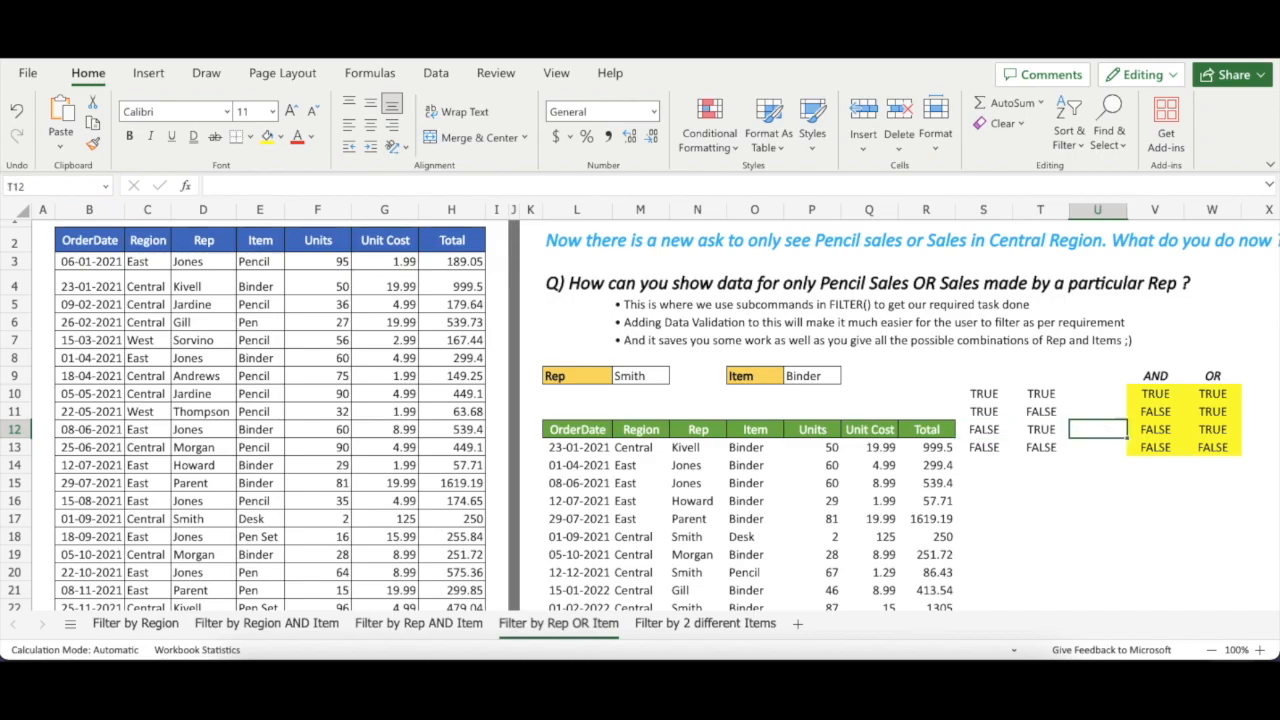
pyautogui.press('Down')
pyautogui.press('Left')
pyautogui.press('Left')
pyautogui.press('Left')
pyautogui.press('Left')
pyautogui.press('Right')
pyautogui.press('Right')
pyautogui.press('Right')
pyautogui.press('Right')
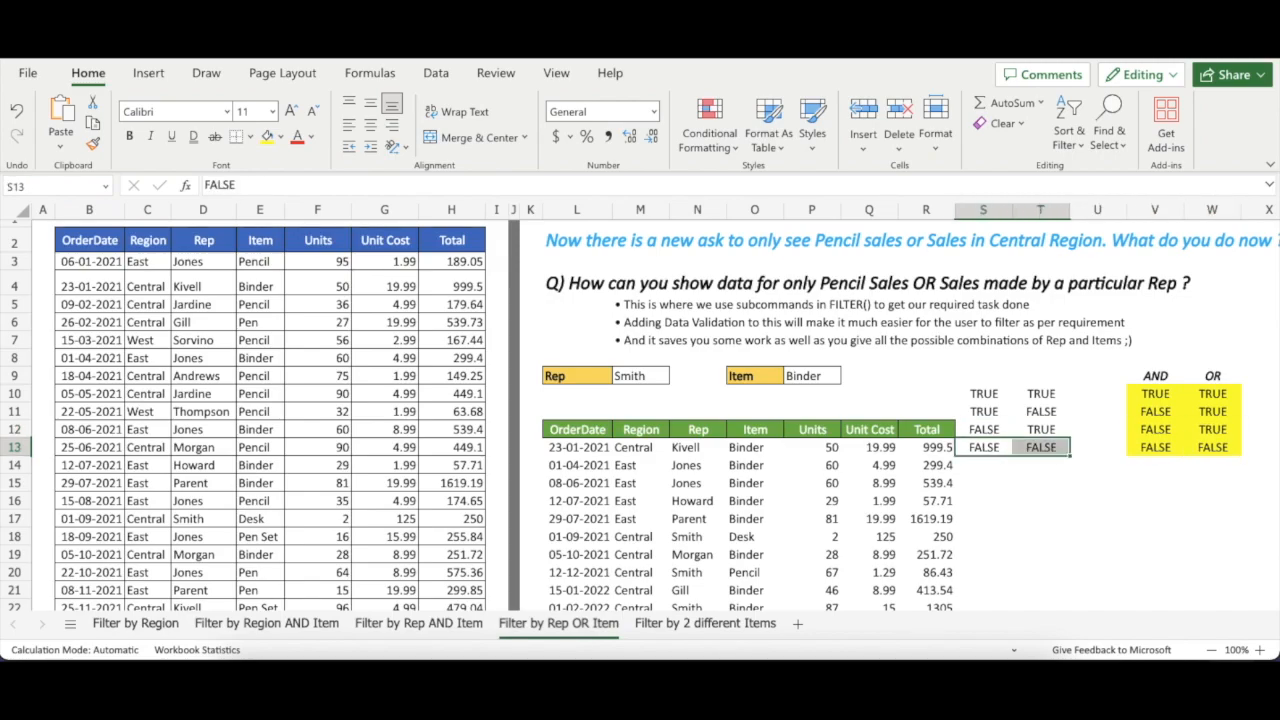
# Return to the first truth-table row and trace the pairs in S10:T12 across to their results in columns V and W
pyautogui.press('Left')
pyautogui.press('Up')
pyautogui.press('Up')
pyautogui.press('Up')
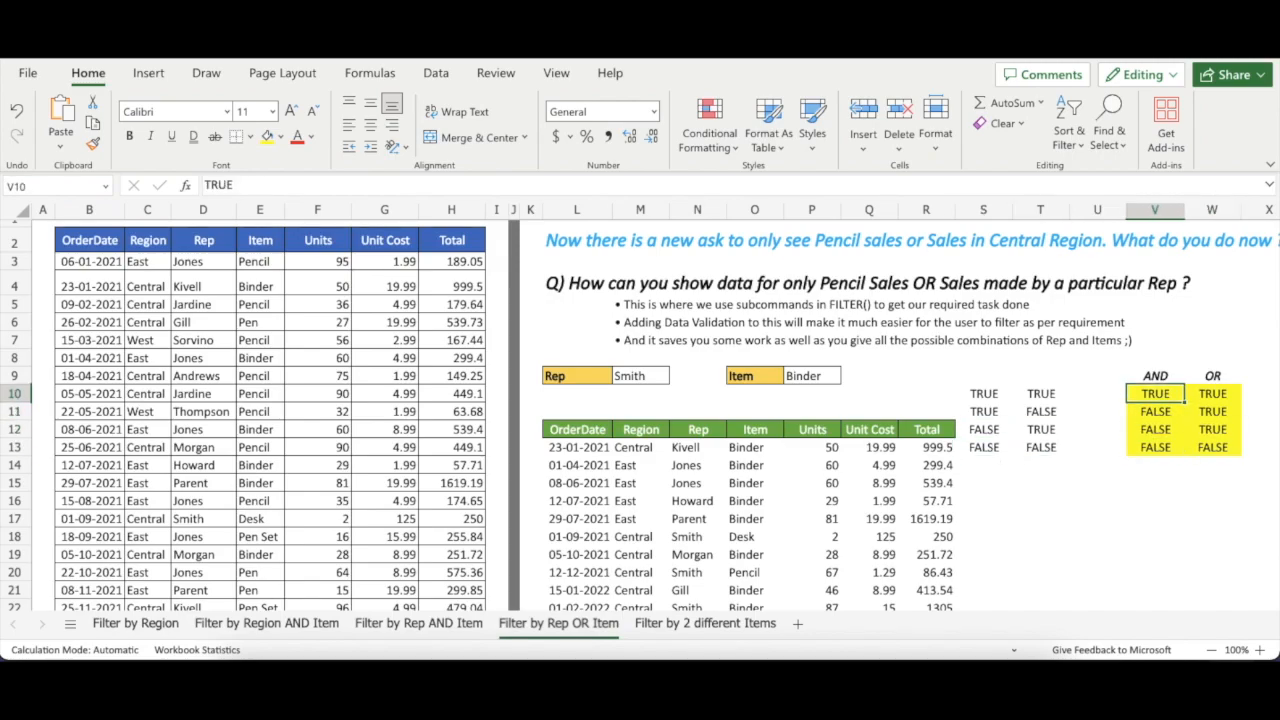
pyautogui.press('Left')
pyautogui.press('Left')
pyautogui.press('Left')
pyautogui.press('Right')
pyautogui.press('Right')
pyautogui.press('Right')
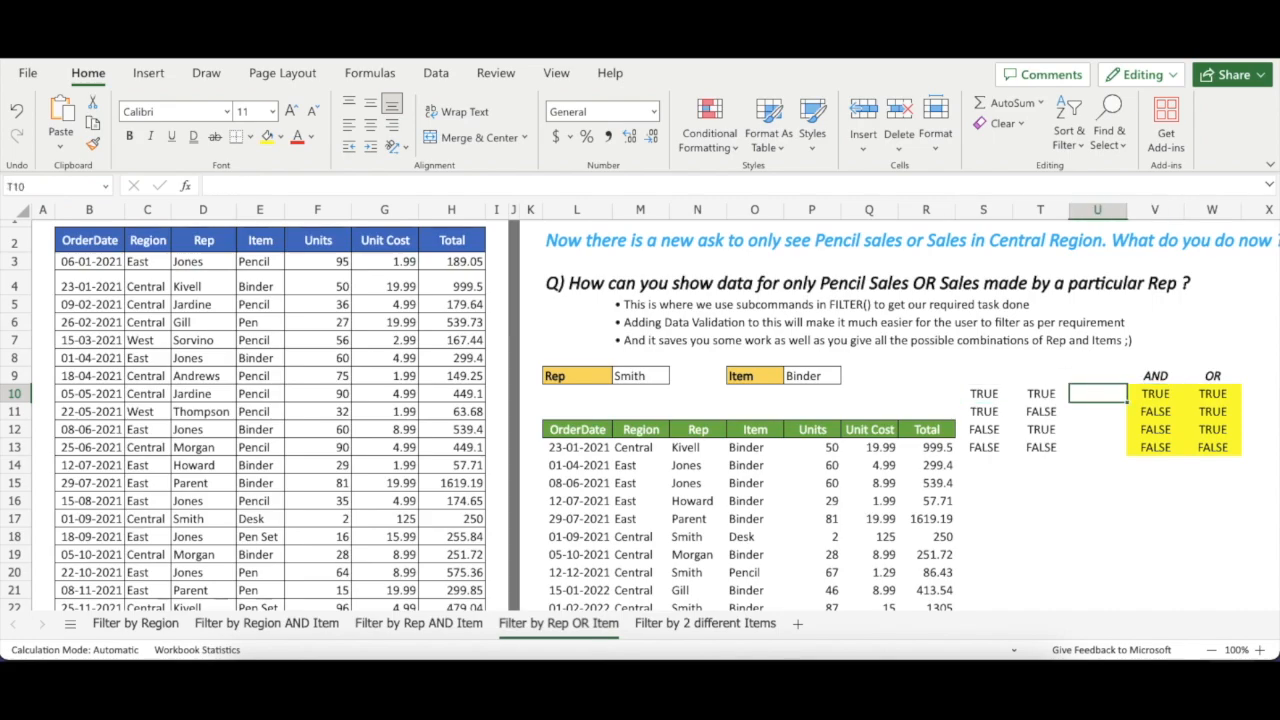
pyautogui.press('Down')
pyautogui.press('Left')
pyautogui.press('Left')
pyautogui.press('Left')
pyautogui.press('Right')
pyautogui.press('Right')
pyautogui.press('Right')
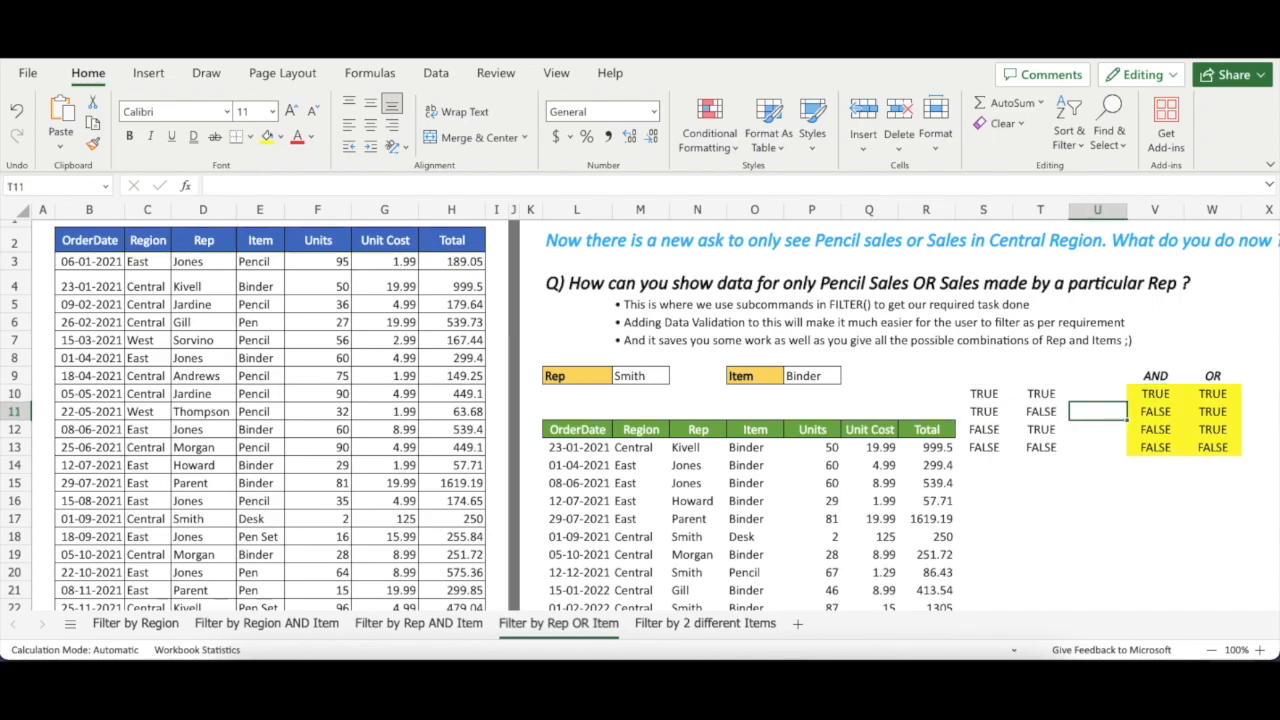
pyautogui.press('Down')
pyautogui.press('Left')
pyautogui.press('Left')
pyautogui.press('Left')
pyautogui.press('Right')
pyautogui.press('Right')
pyautogui.press('Right')
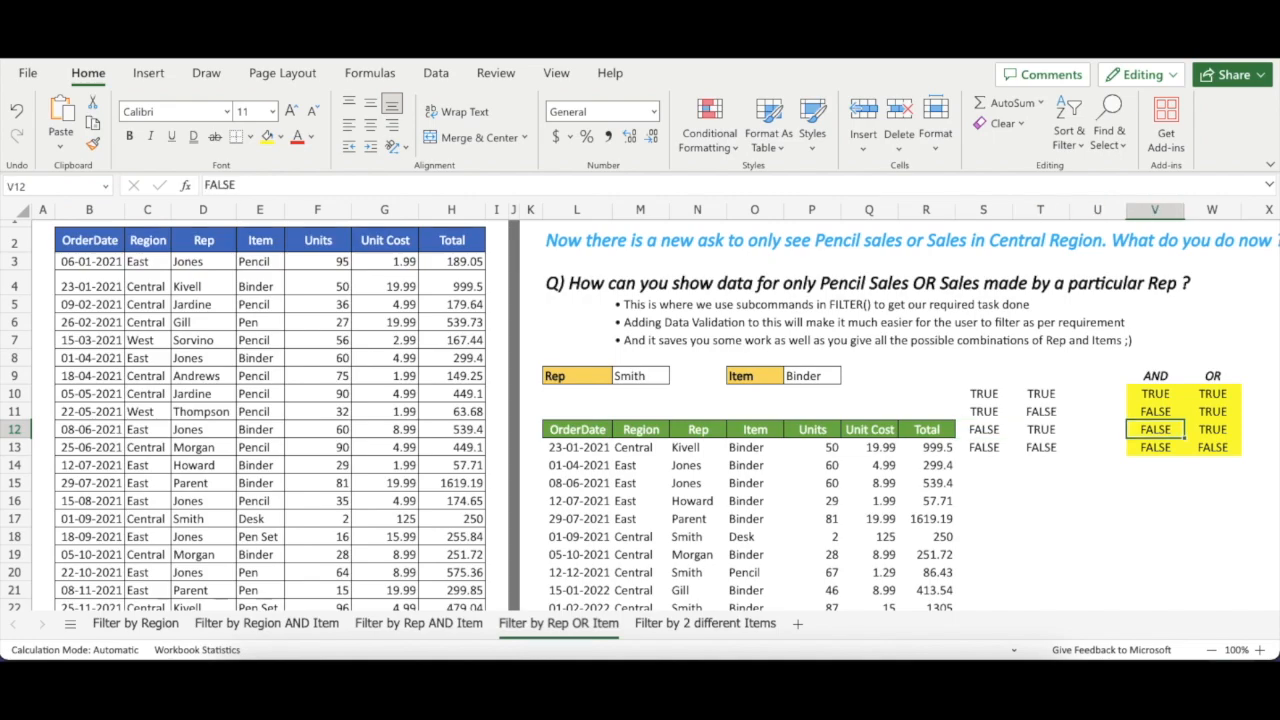
# Review the truth table's first row again, from the S10:T10 pair across to its AND and OR results
pyautogui.press('Up')
pyautogui.press('Up')
pyautogui.press('Left')
pyautogui.press('Left')
pyautogui.press('Up')
pyautogui.press('Left')
pyautogui.hotkey('shift', 'Down')
pyautogui.press('Down')
pyautogui.press('Right')
pyautogui.press('Right')
pyautogui.press('Right')
pyautogui.press('Right')
pyautogui.press('Right')
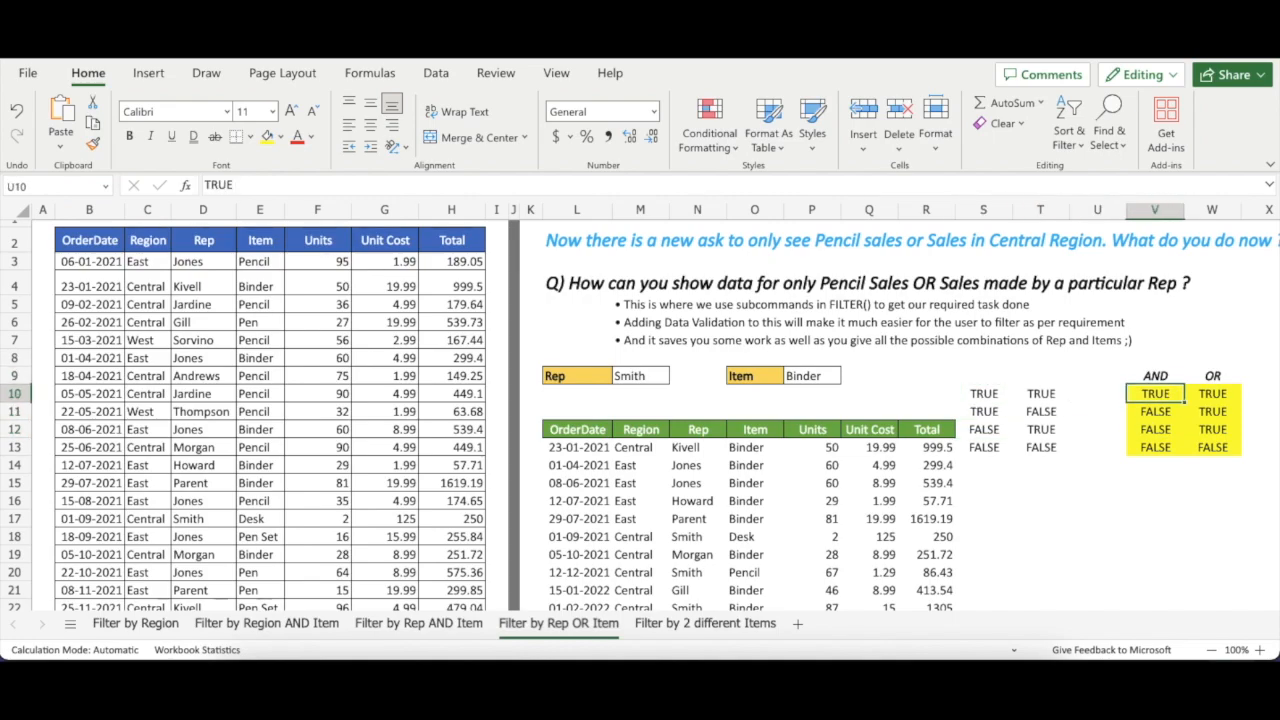
pyautogui.press('Left')
pyautogui.press('Left')
pyautogui.press('Left')
pyautogui.press('Left')
pyautogui.press('Left')
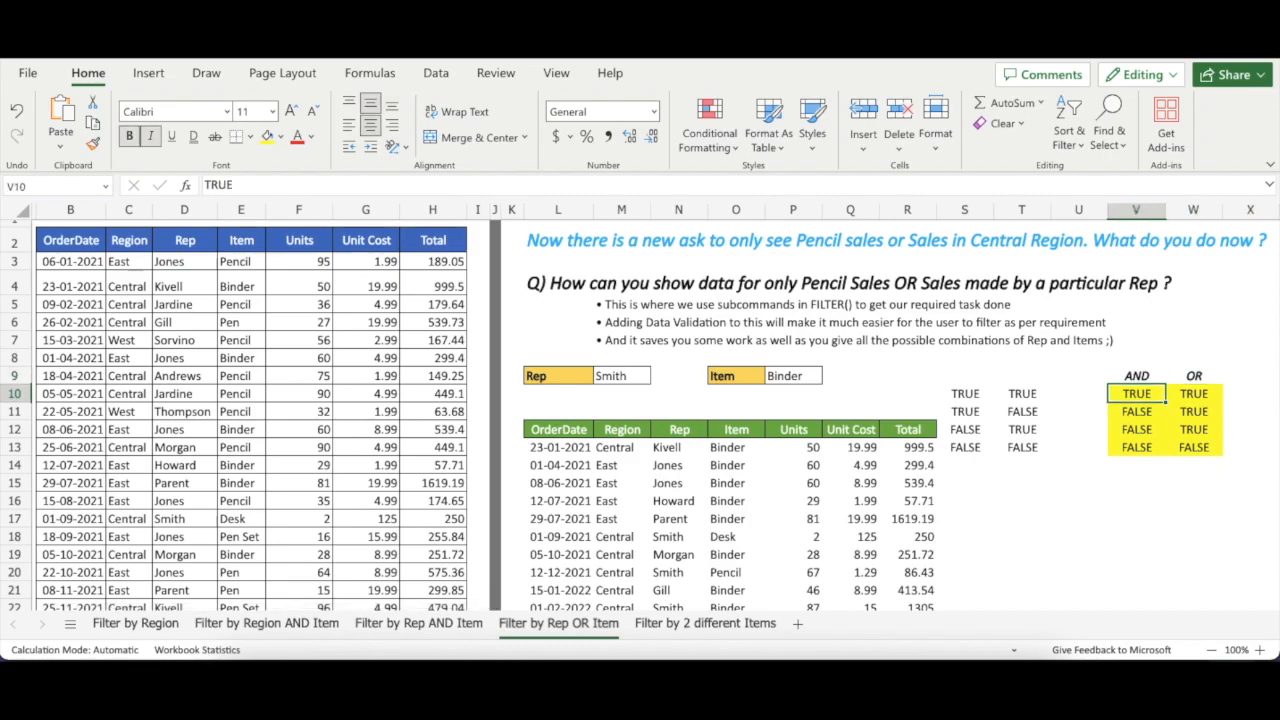
# Inspect the + operator joining the rep and item conditions in the FILTER formula in L13, leaving the formula as it is
pyautogui.press('Down')
pyautogui.press('Left')
pyautogui.press('Left')
pyautogui.press('Left')
pyautogui.press('Left')
pyautogui.press('Left')
pyautogui.press('Left')
pyautogui.press('Left')
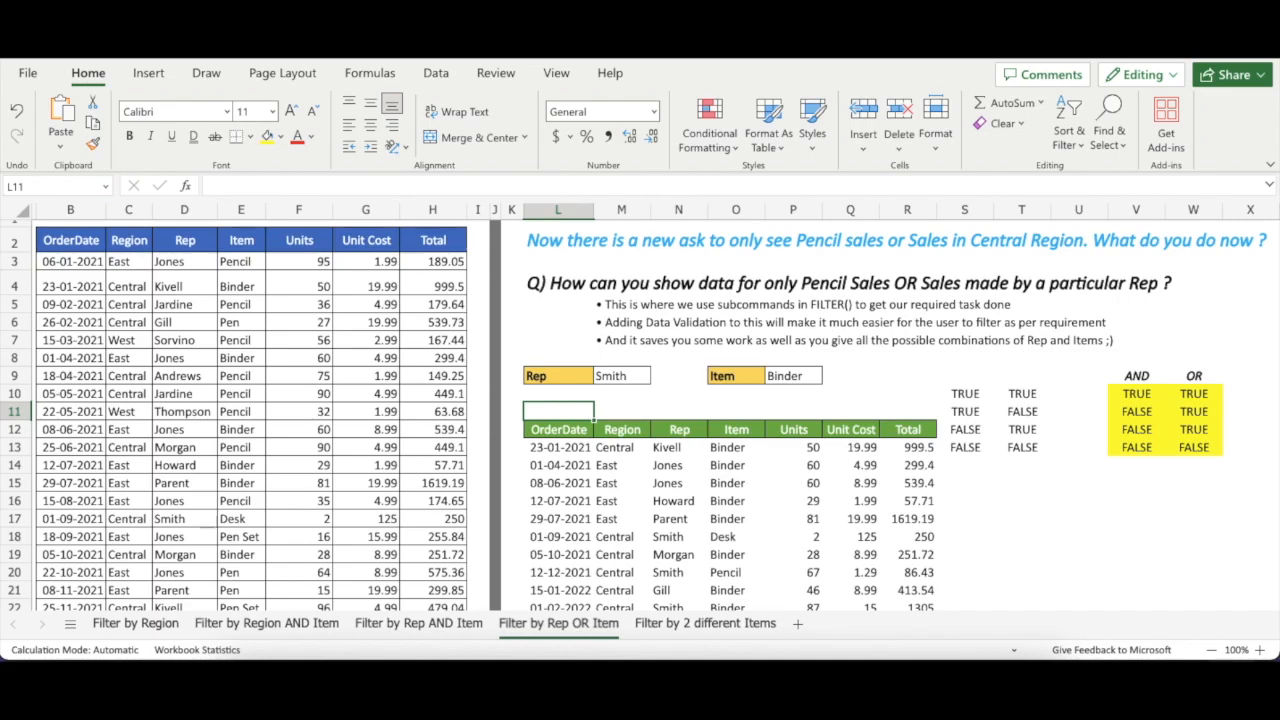
pyautogui.press('Down')
pyautogui.press('Down')
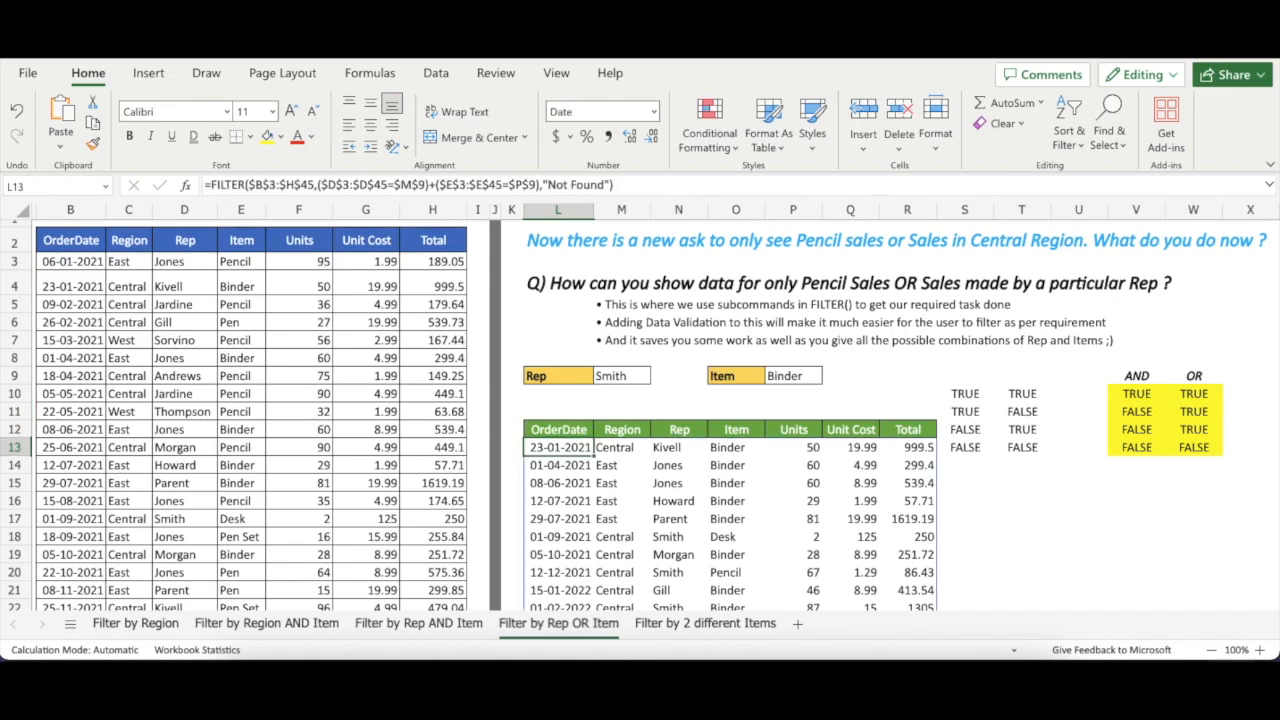
pyautogui.click(432, 184)
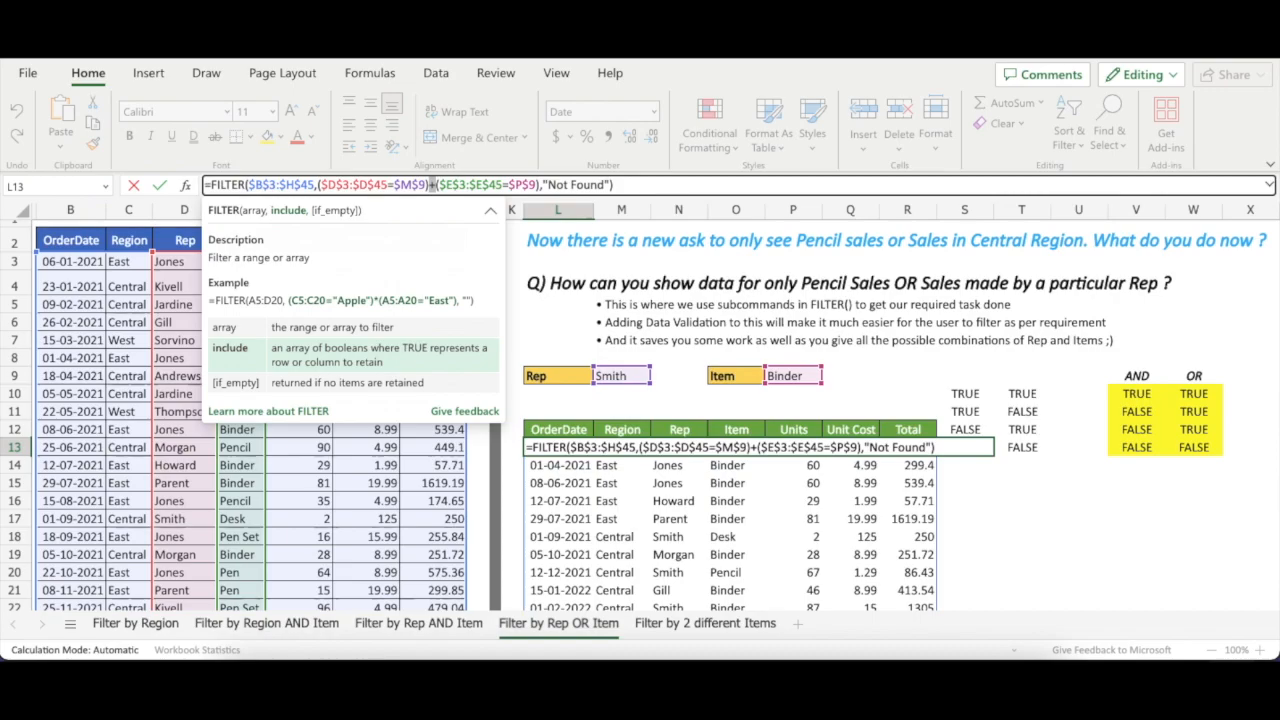
pyautogui.hotkey('ctrl', 'Return')
# Look through the rows returned by the Rep OR Item filter, checking the Rep and Item columns from row 13 down
pyautogui.scroll(-2, 632, 390)
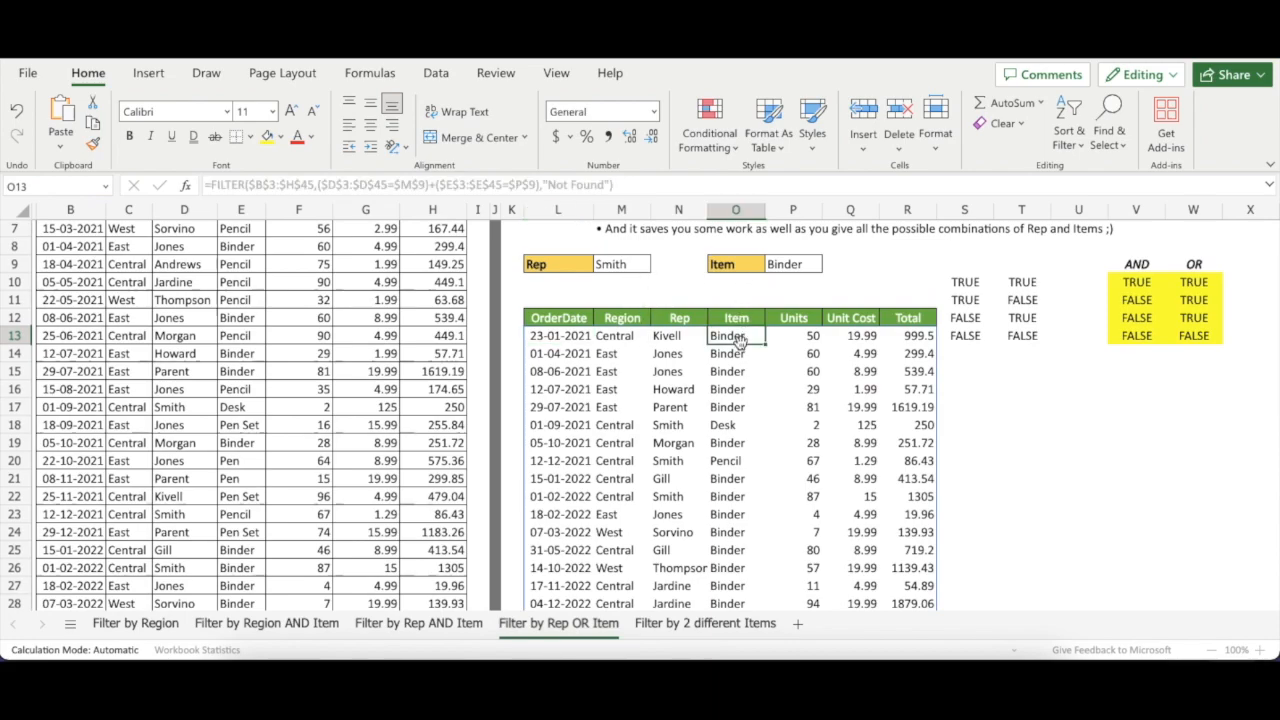
pyautogui.scroll(-1, 741, 342)
pyautogui.moveTo(621, 302); pyautogui.dragTo(621, 588)
# Go back up from the filtered rows to the question in L4 and the Rep and Item selectors in row 9
pyautogui.press('Left')
pyautogui.press('Up')
pyautogui.press('Up')
pyautogui.press('Up')
pyautogui.press('Up')
pyautogui.press('Up')
pyautogui.press('Up')
pyautogui.press('Up')
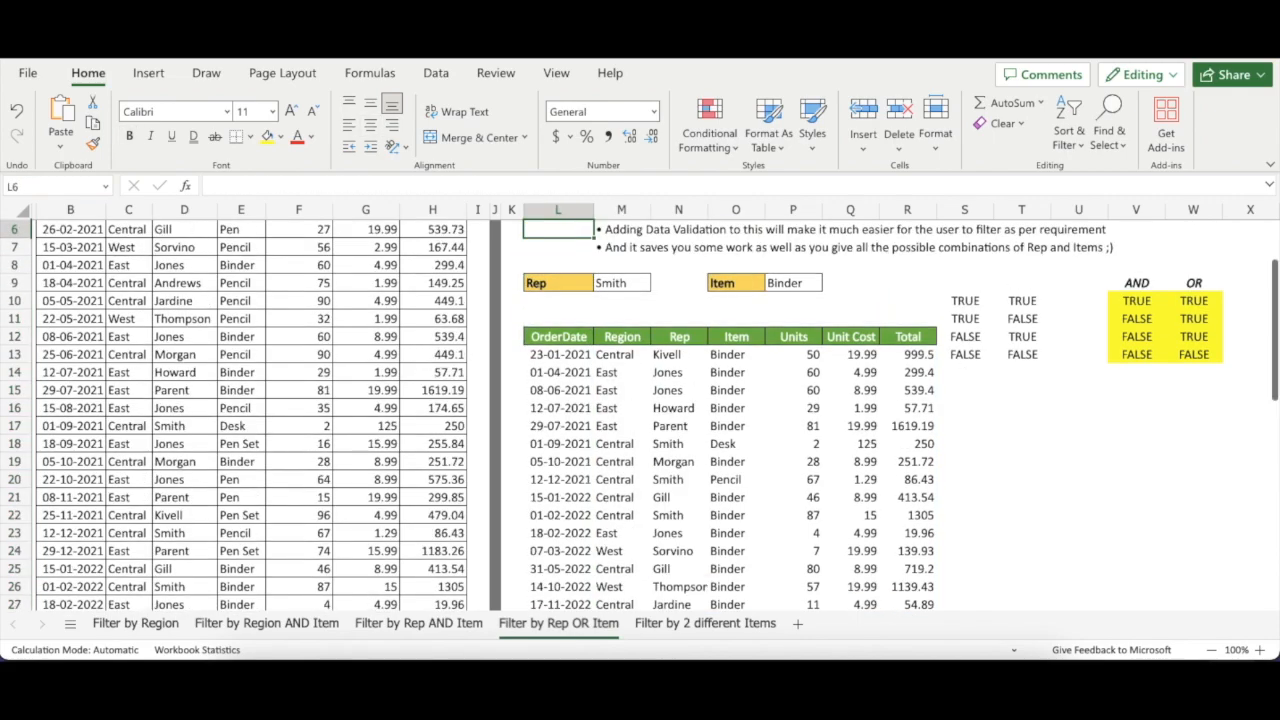
pyautogui.press('Up')
pyautogui.press('Up')
pyautogui.press('Up')
pyautogui.press('Up')
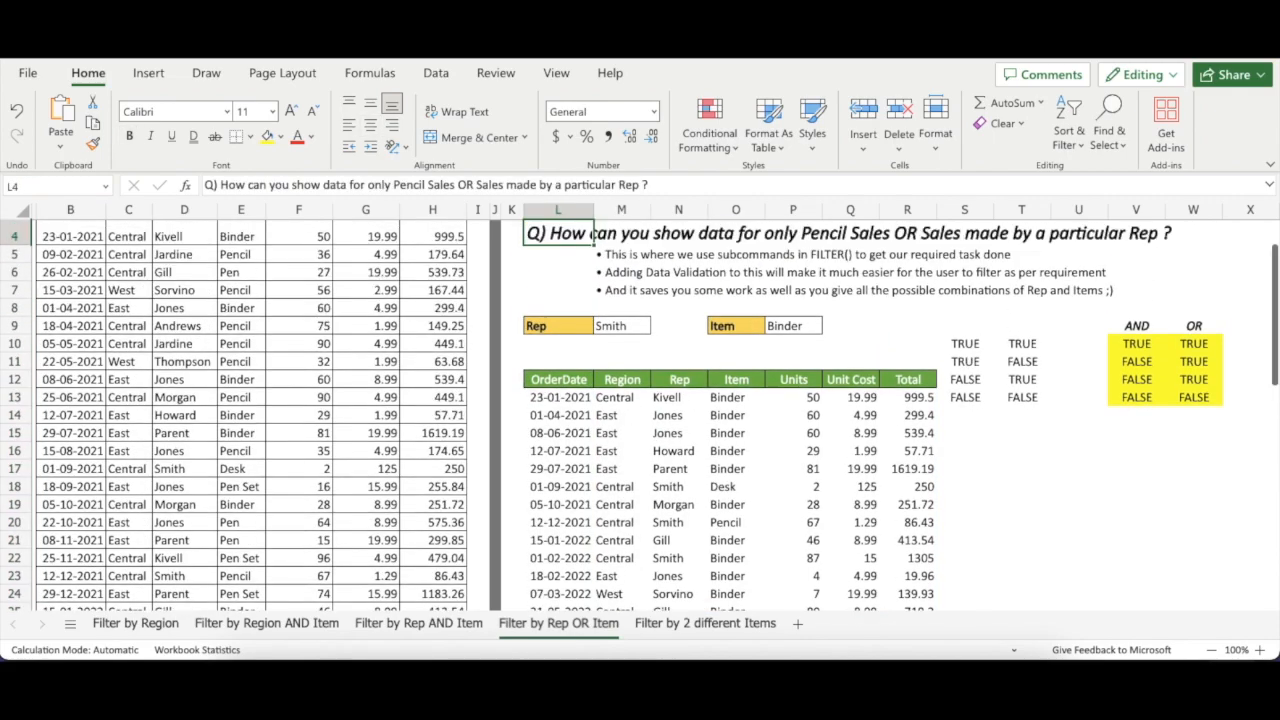
pyautogui.press('Left')
pyautogui.press('Up')
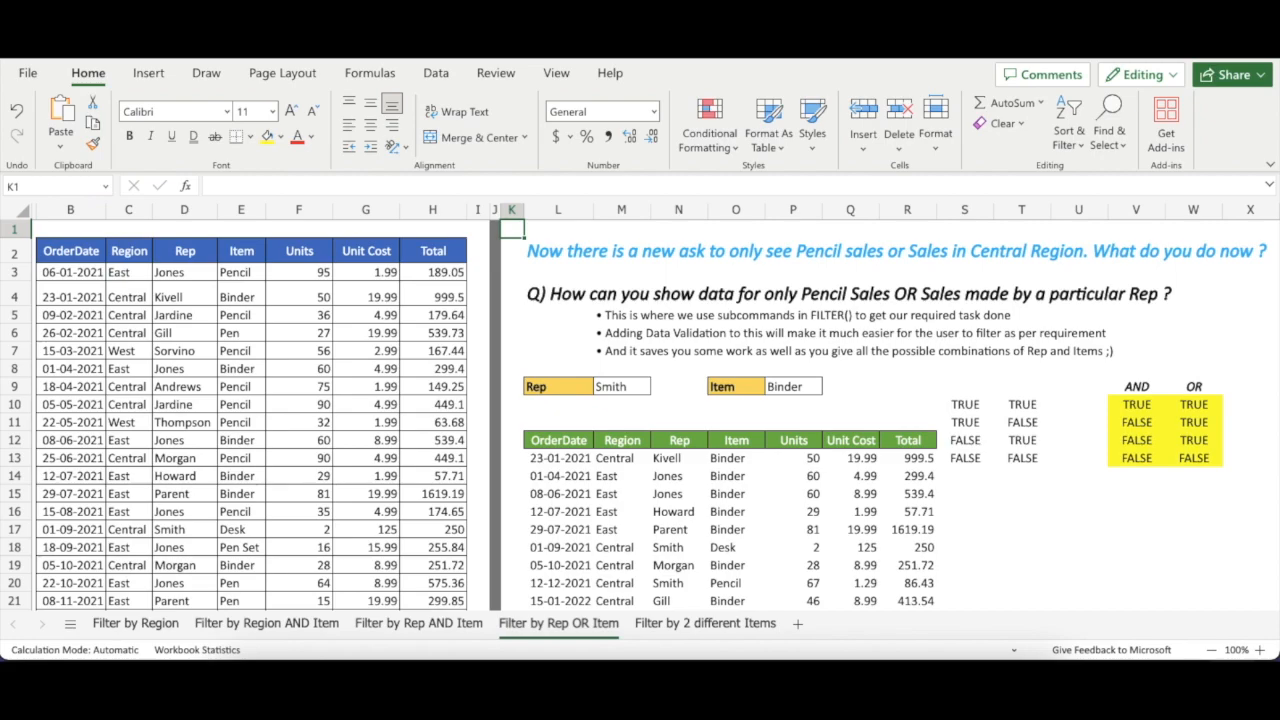
pyautogui.click(560, 388)
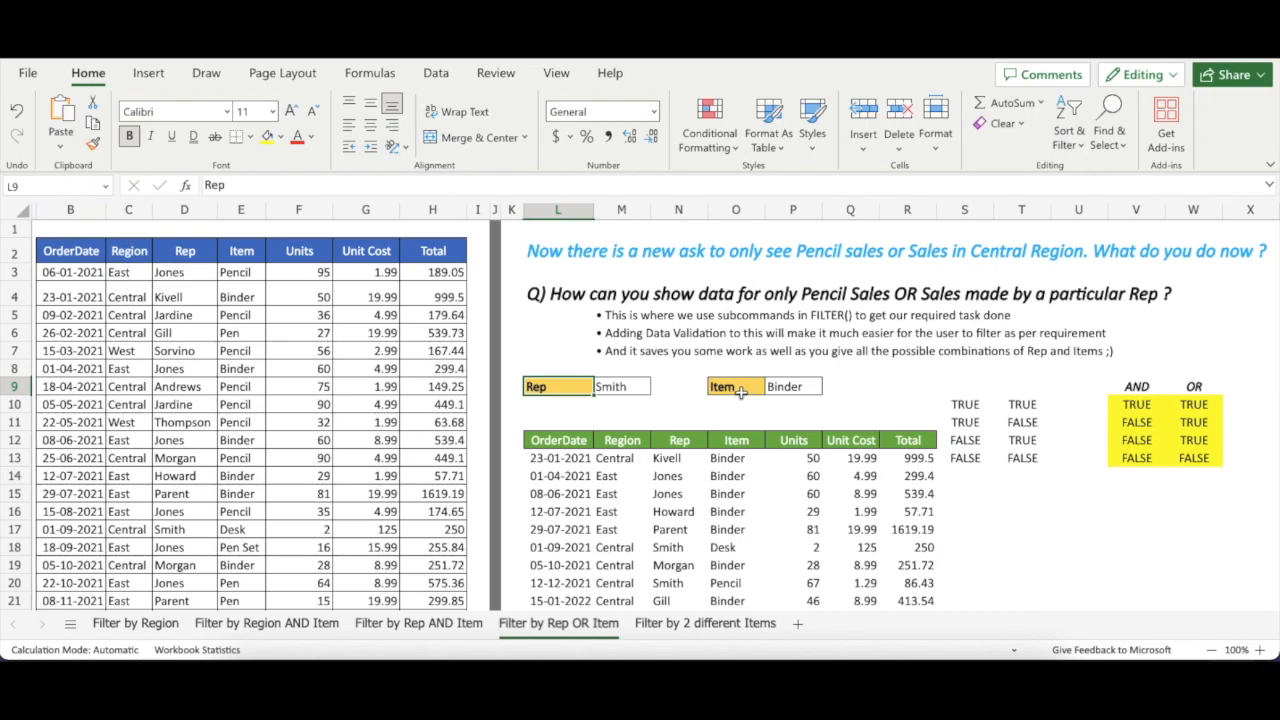
# Open the "Filter by 2 different Items" sheet and read its question about showing only Pen/Pencil sales
pyautogui.click(705, 623)
pyautogui.scroll(1, 704, 374)
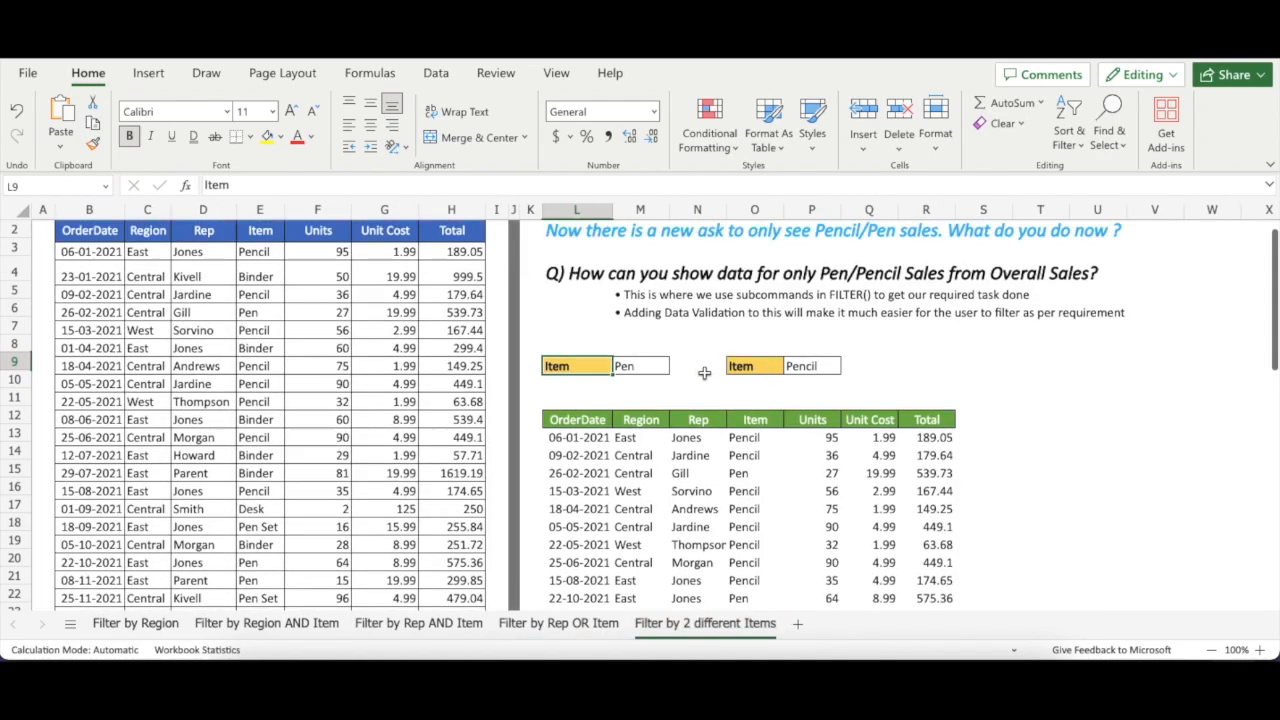
pyautogui.scroll(-1, 683, 412)
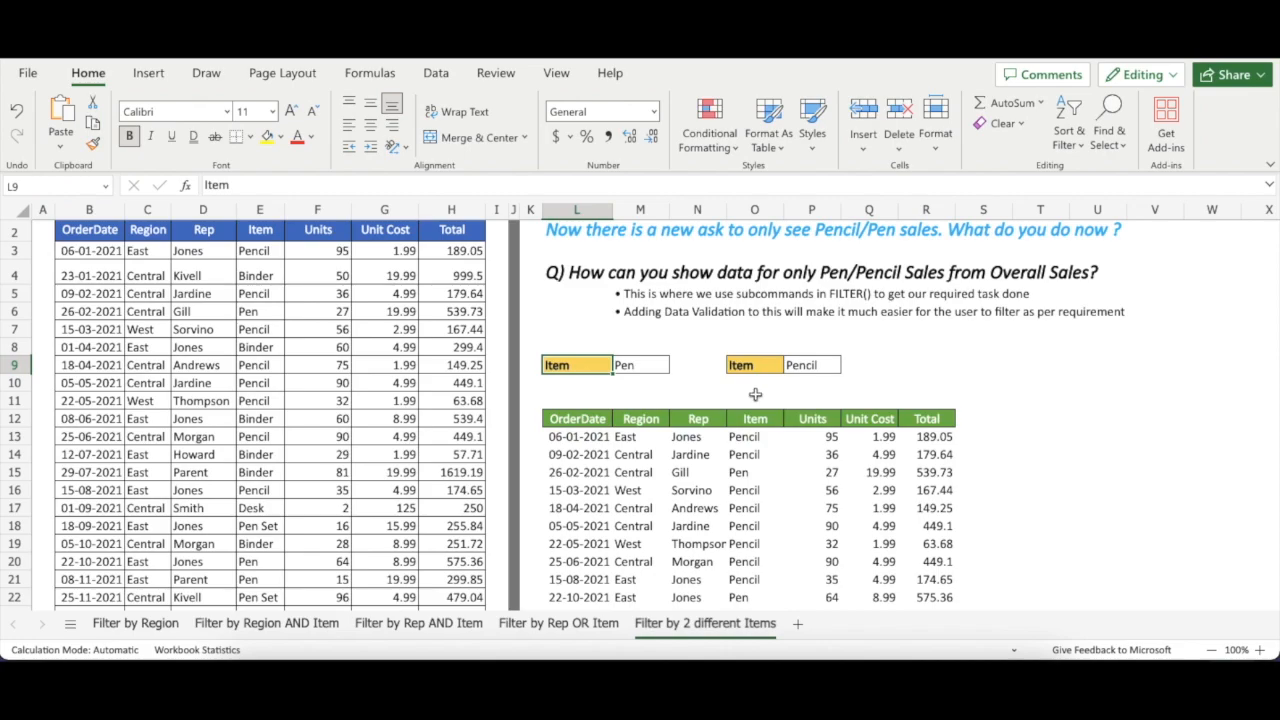
pyautogui.scroll(1, 708, 394)
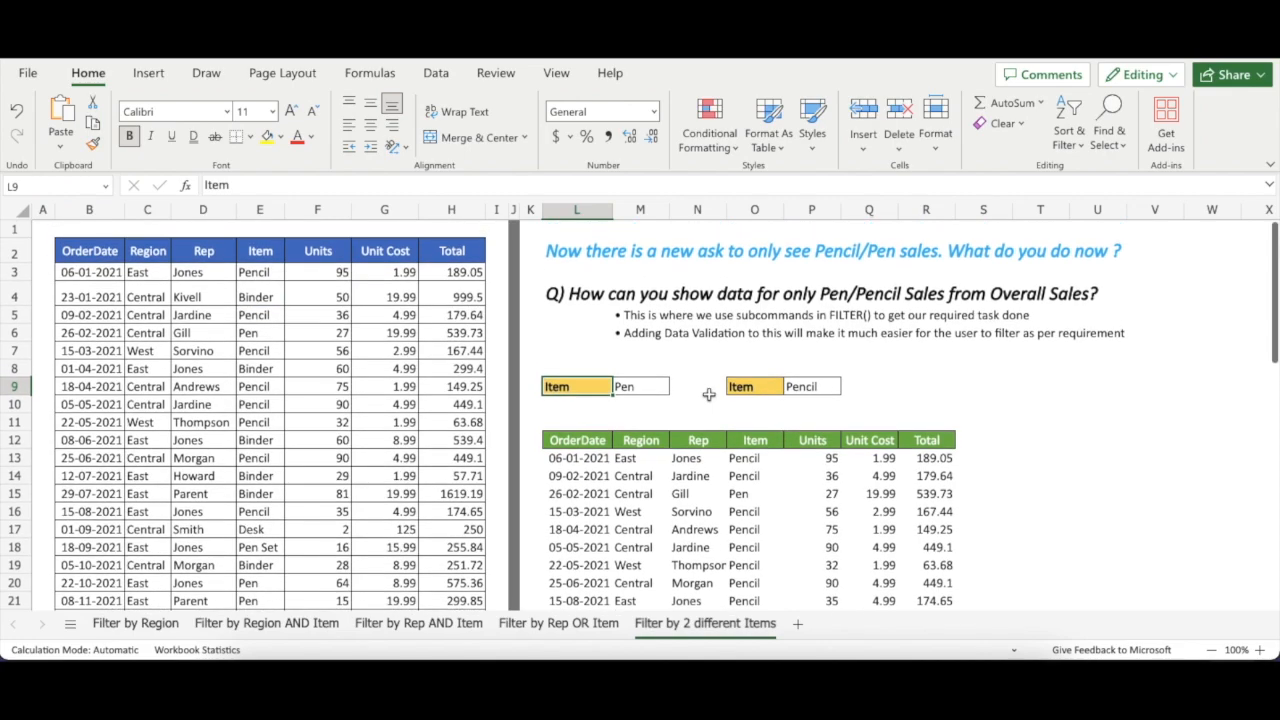
# View the item choices available in M9 without changing the selection, and check the second Item selector in P9
pyautogui.click(643, 396)
pyautogui.click(678, 388)
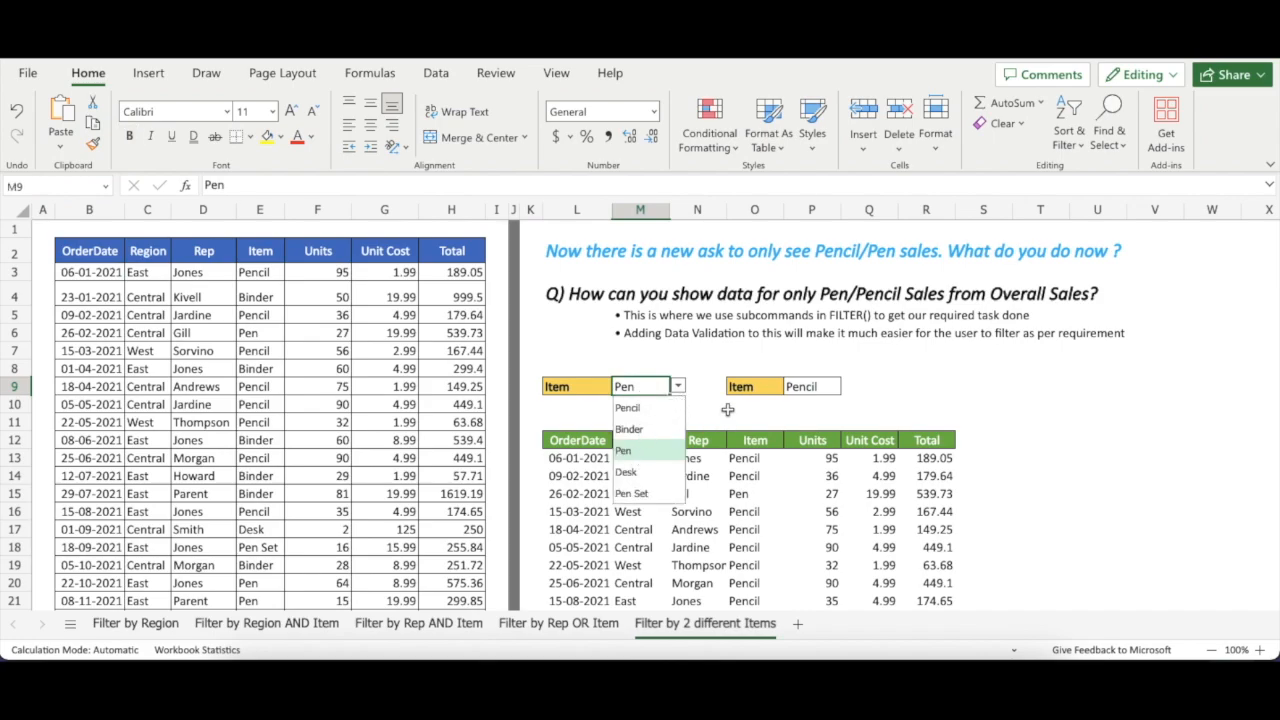
pyautogui.click(727, 409)
pyautogui.click(752, 390)
pyautogui.click(815, 388)
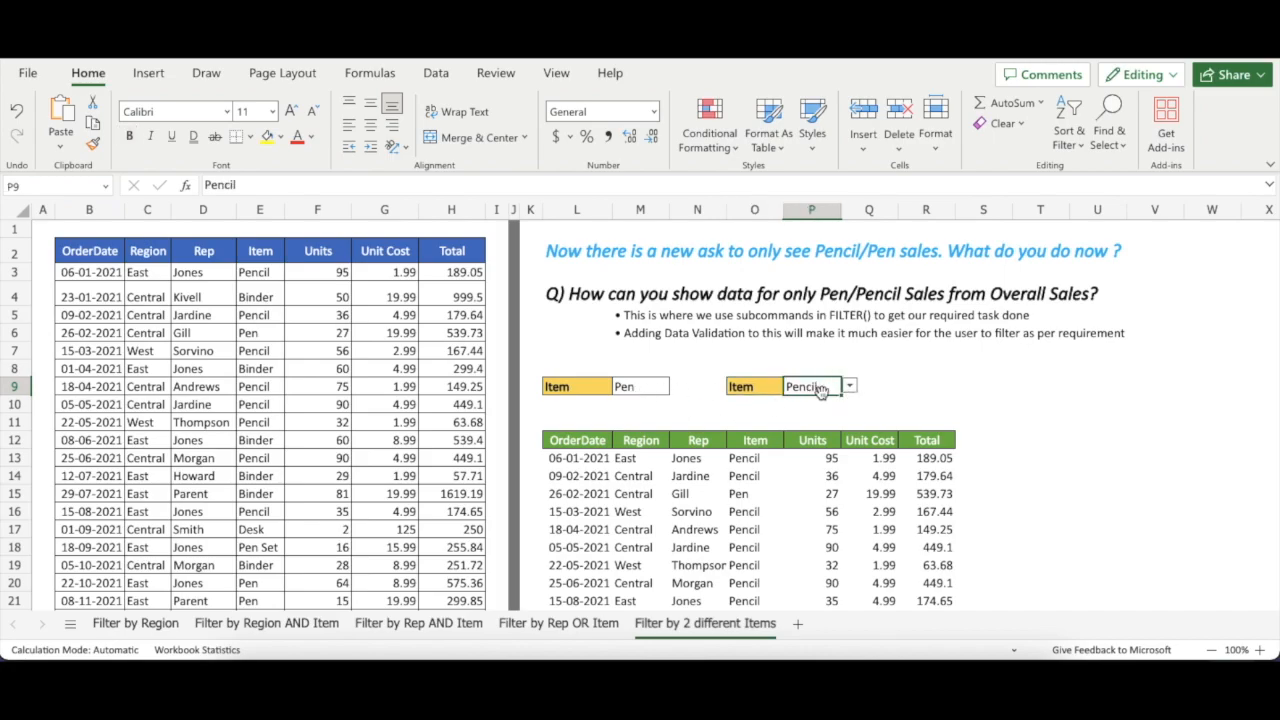
# Review the Item column of the filtered rows against the two selected items, Pen and Pencil, and return to the selectors
pyautogui.scroll(-3, 808, 398)
pyautogui.scroll(-1, 806, 402)
pyautogui.scroll(1, 807, 403)
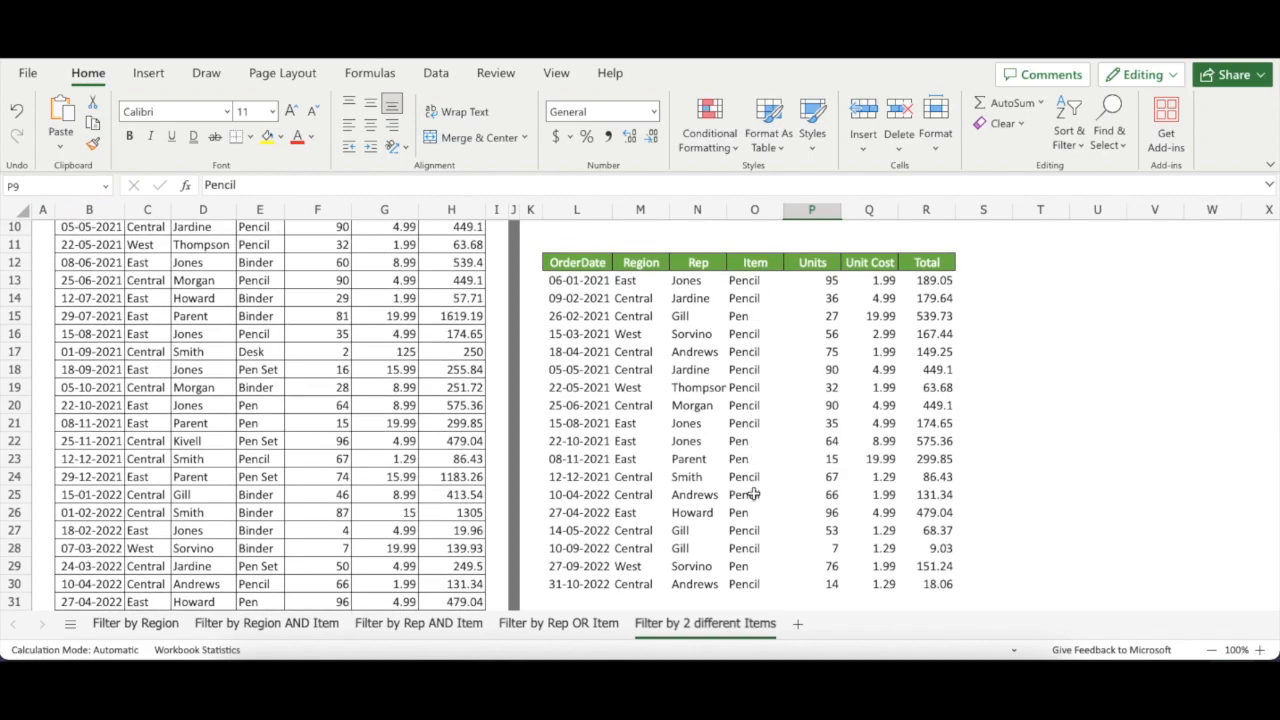
pyautogui.scroll(3, 752, 584)
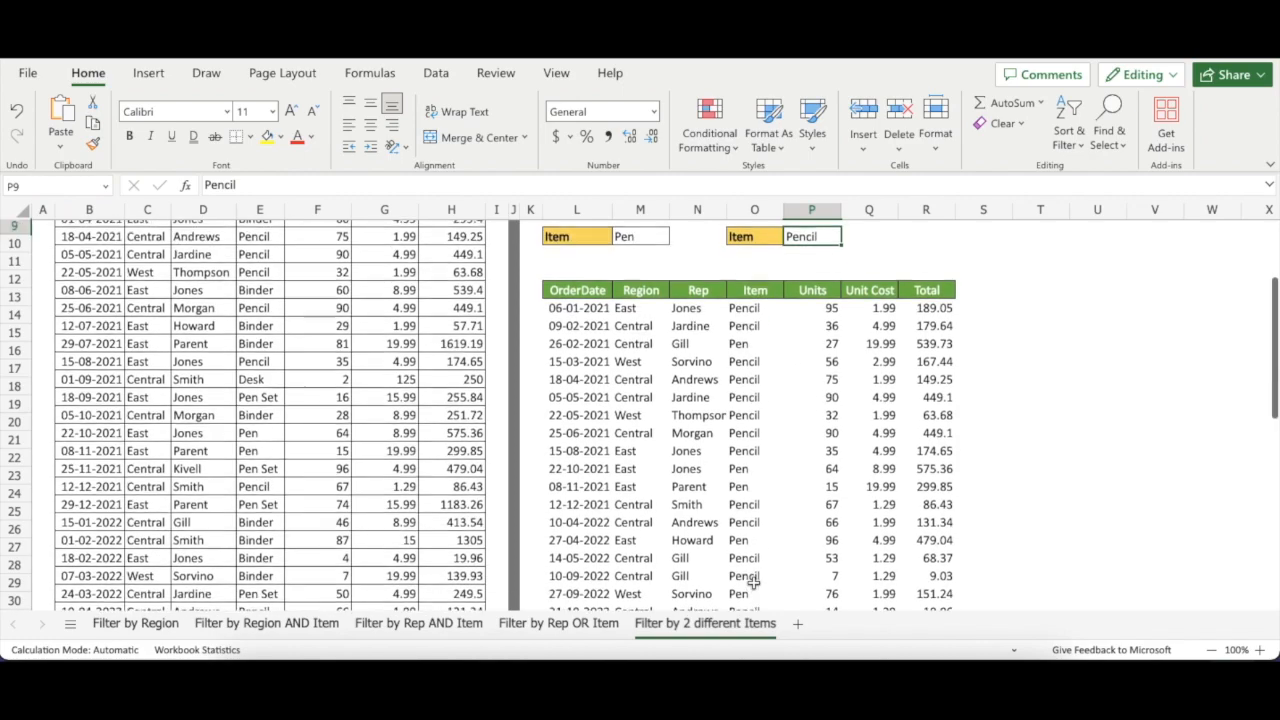
pyautogui.scroll(1, 1022, 345)
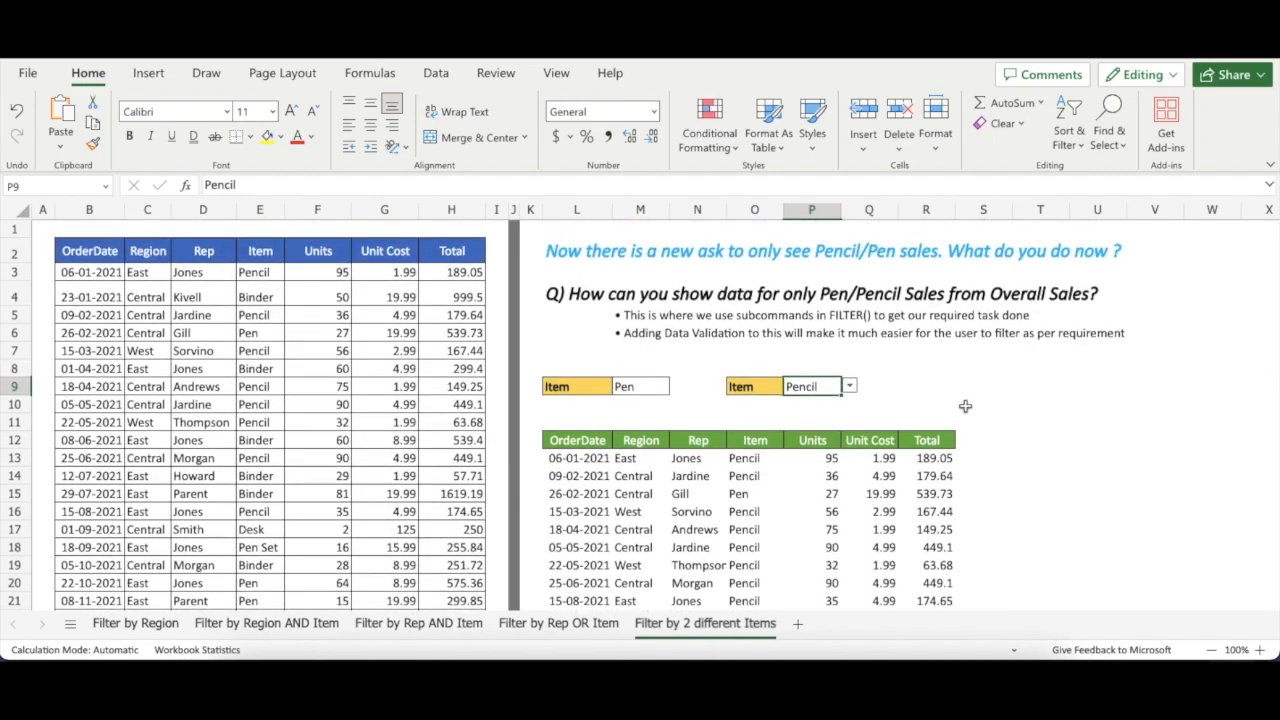
pyautogui.click(577, 404)
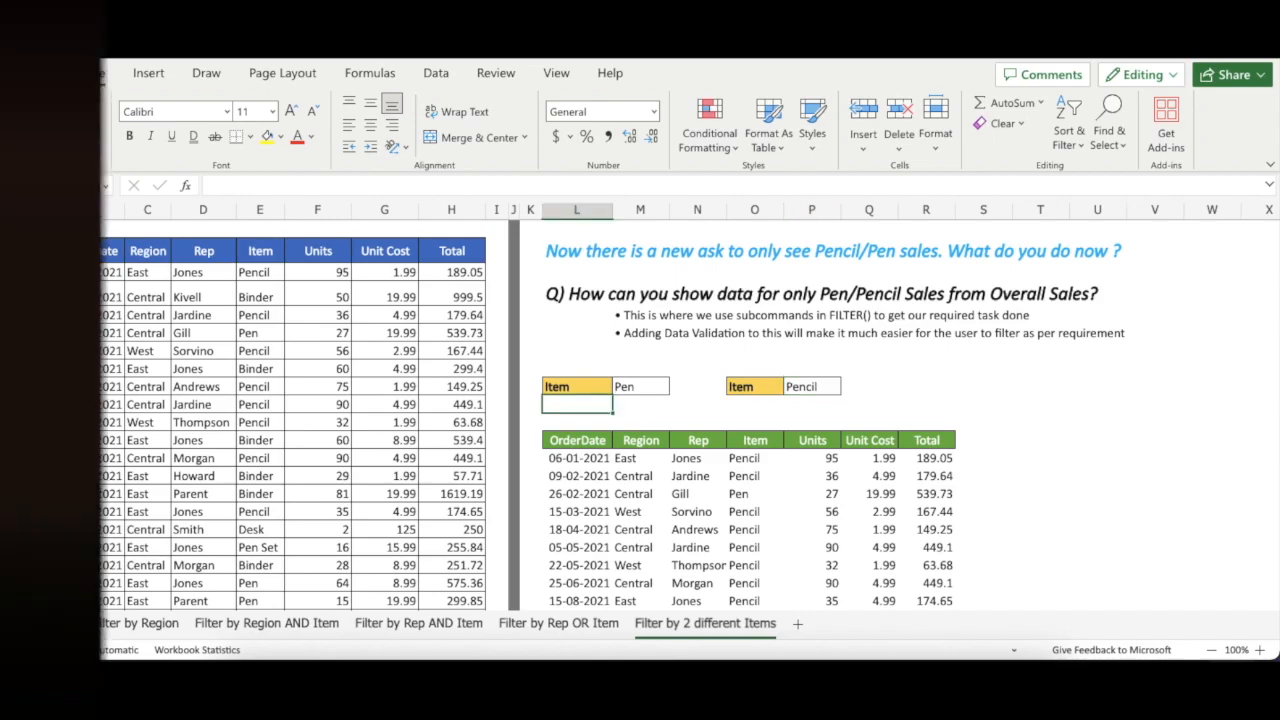